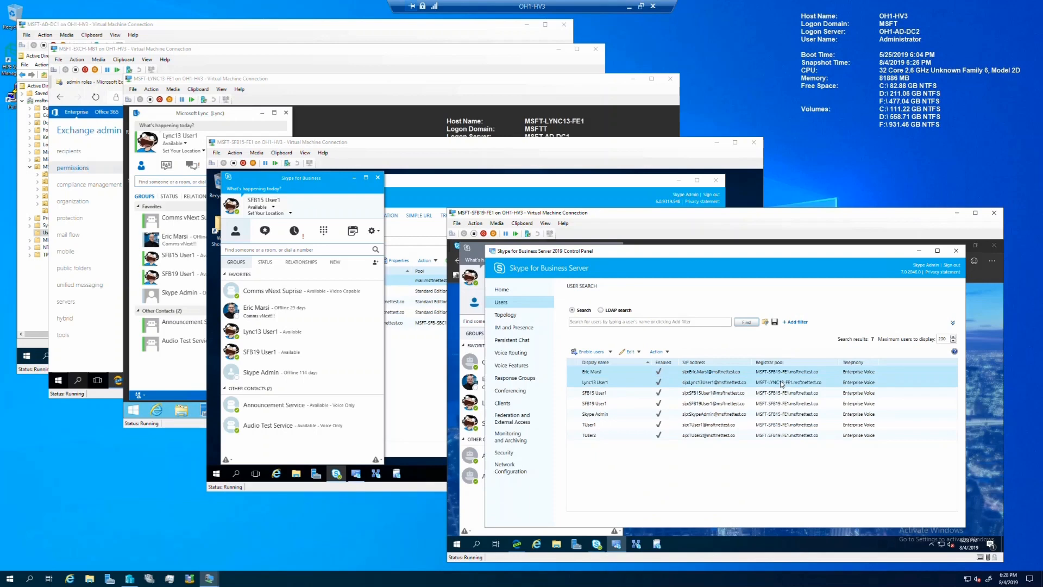
# Step: Move Lync13 User1 and SFB15 User1 to the MSFT-SFB19-FE1.msftnettest.co registrar pool
pyautogui.click(782, 384)
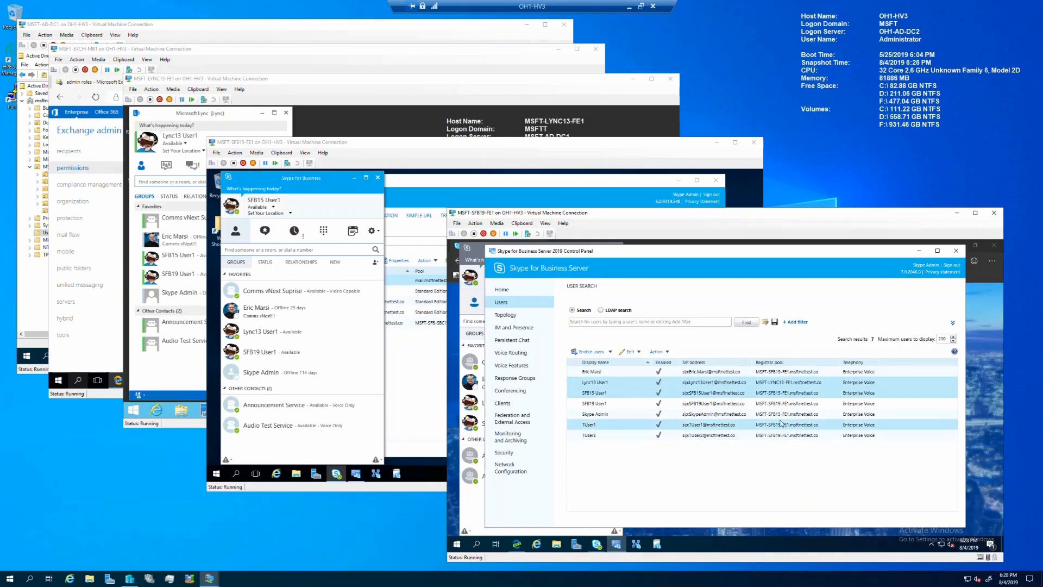
pyautogui.click(657, 351)
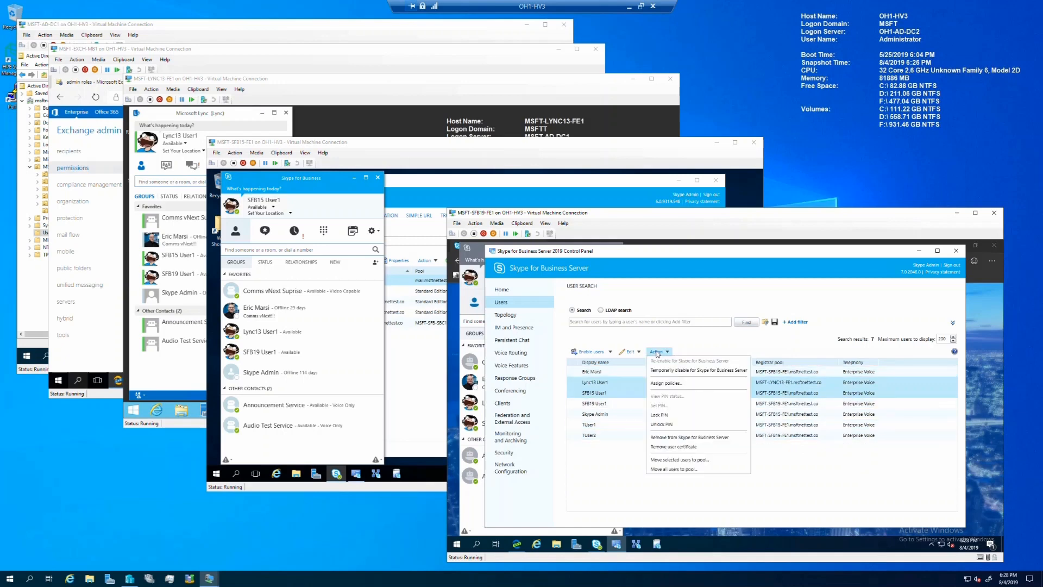
pyautogui.click(678, 461)
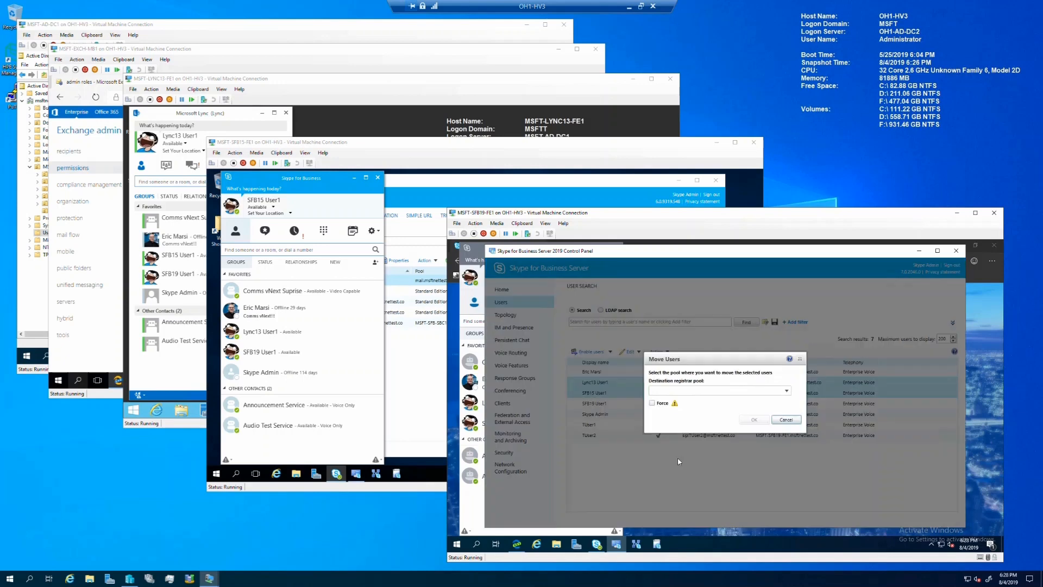
pyautogui.click(786, 391)
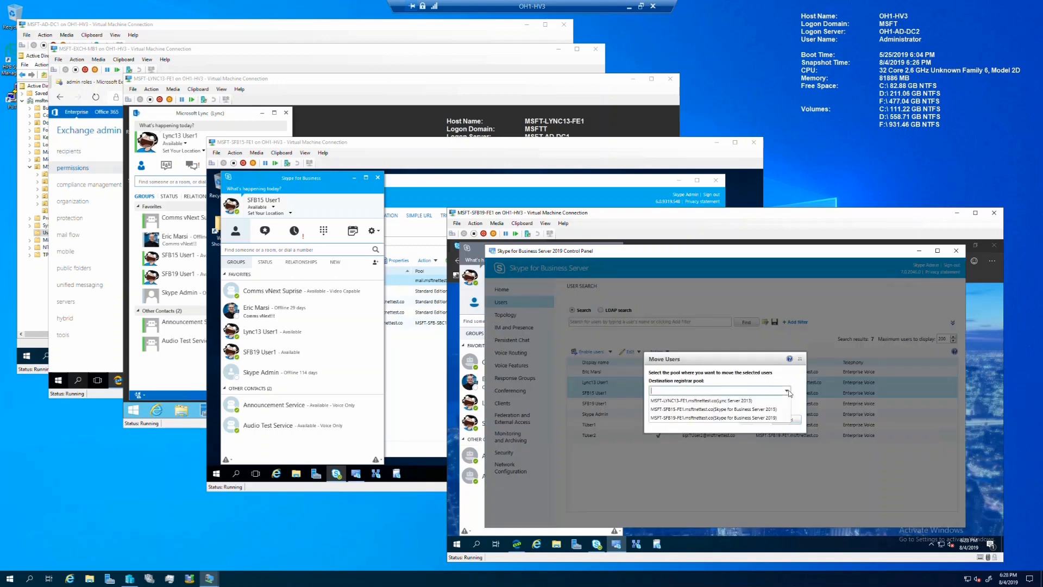
pyautogui.click(741, 418)
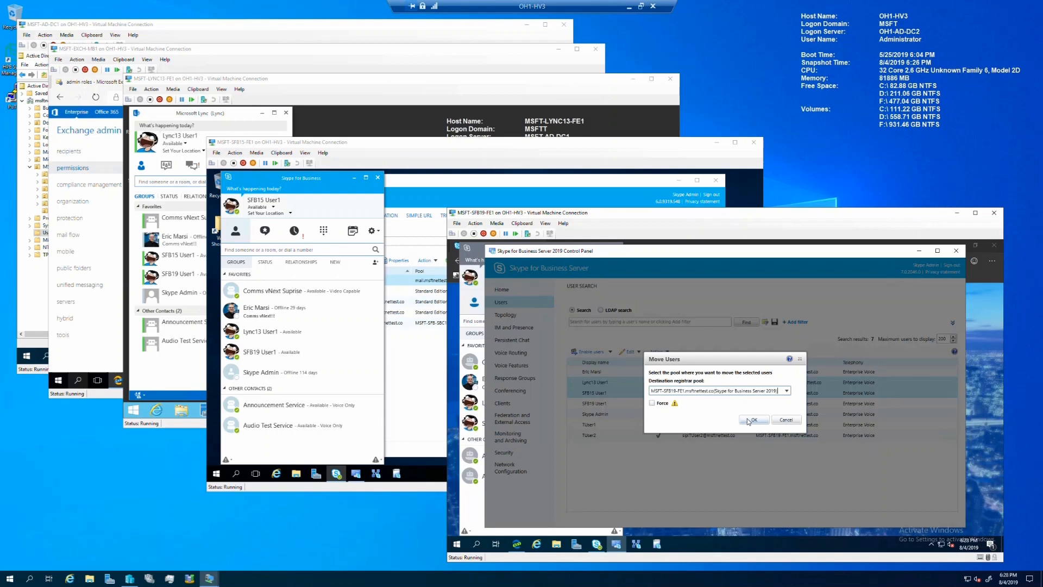
pyautogui.click(752, 419)
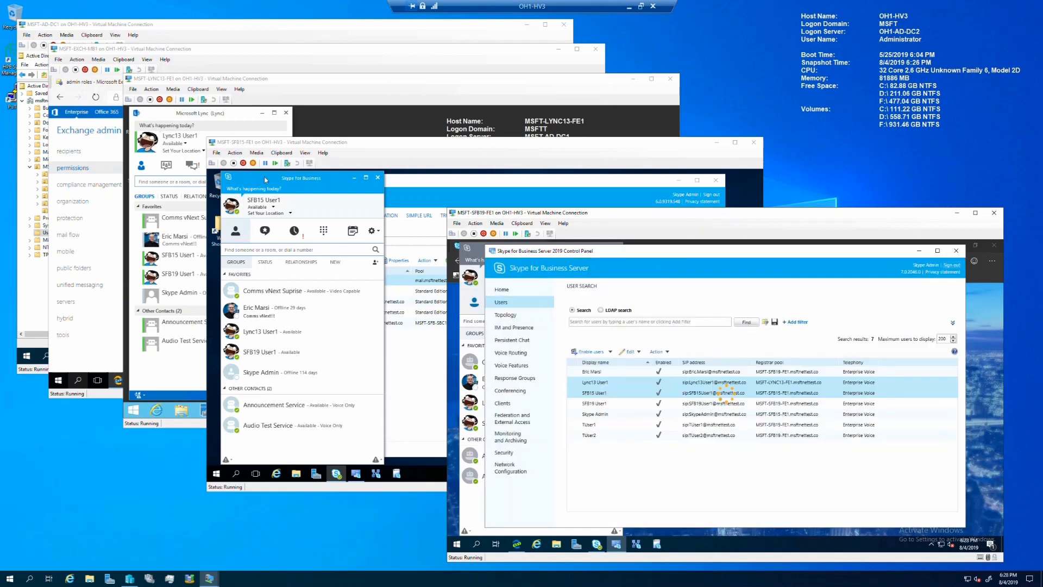
# Step: Check the clients on the LYNC13 and SFB15 servers, then return to the SFB19 Control Panel
pyautogui.click(265, 179)
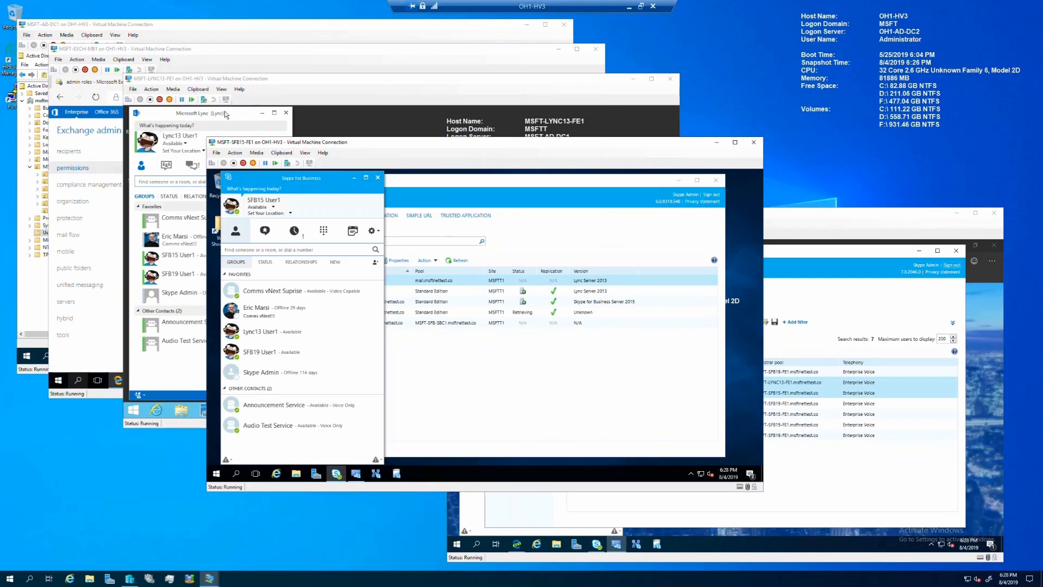
pyautogui.click(226, 115)
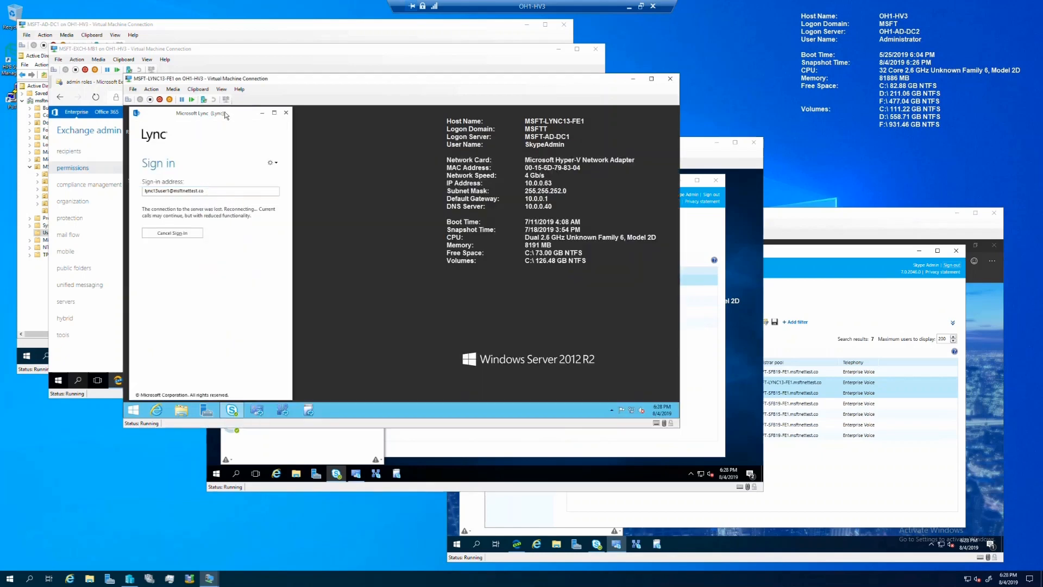
pyautogui.click(692, 154)
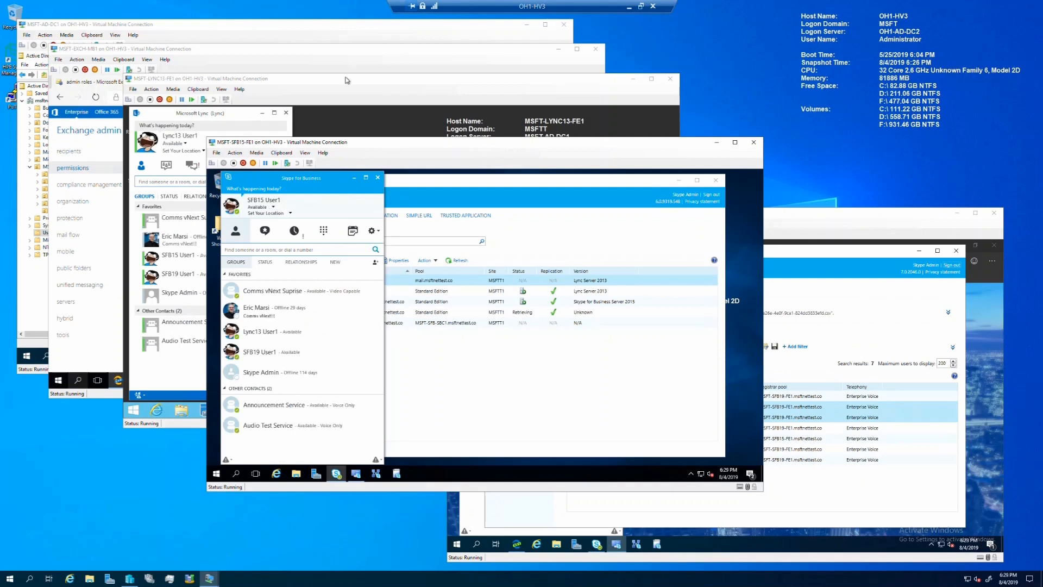
pyautogui.click(346, 80)
pyautogui.click(716, 169)
pyautogui.click(836, 231)
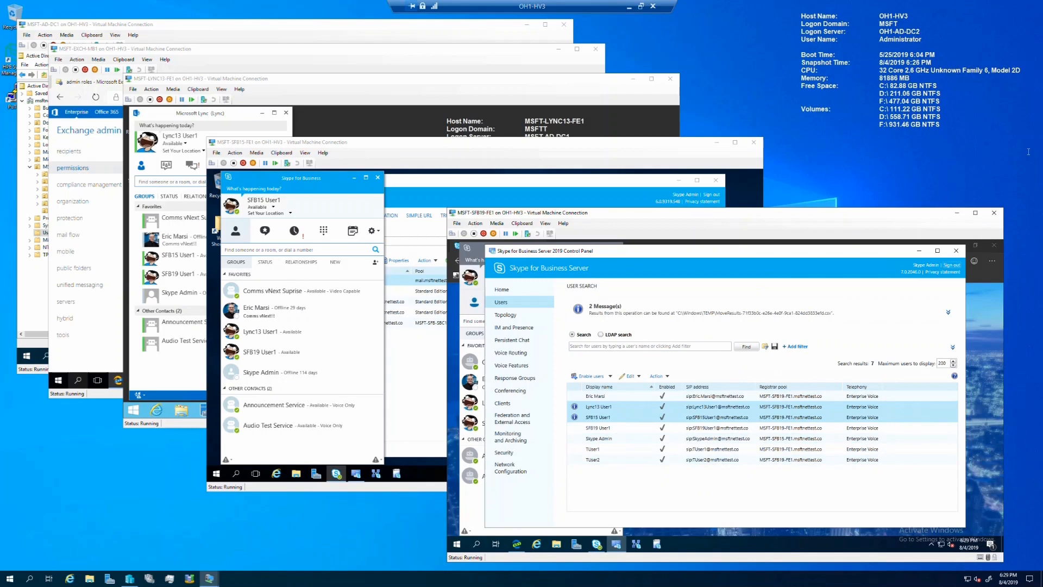
# Step: Review Response Groups, then paste Move-CsRgsConfiguration (LYNC13 to SFB19) into an elevated Management Shell
pyautogui.click(538, 378)
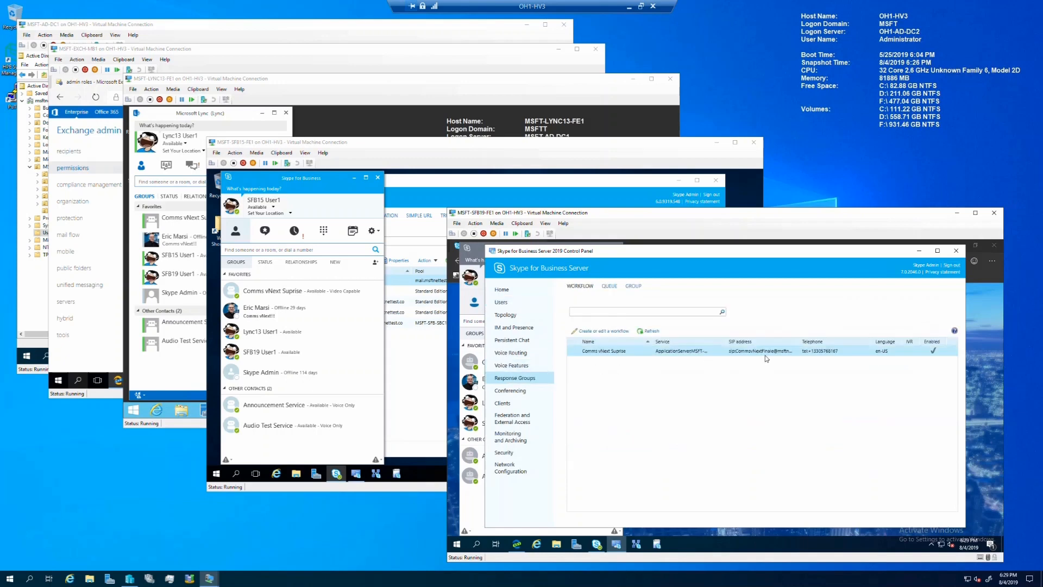
pyautogui.moveTo(727, 341); pyautogui.dragTo(774, 341)
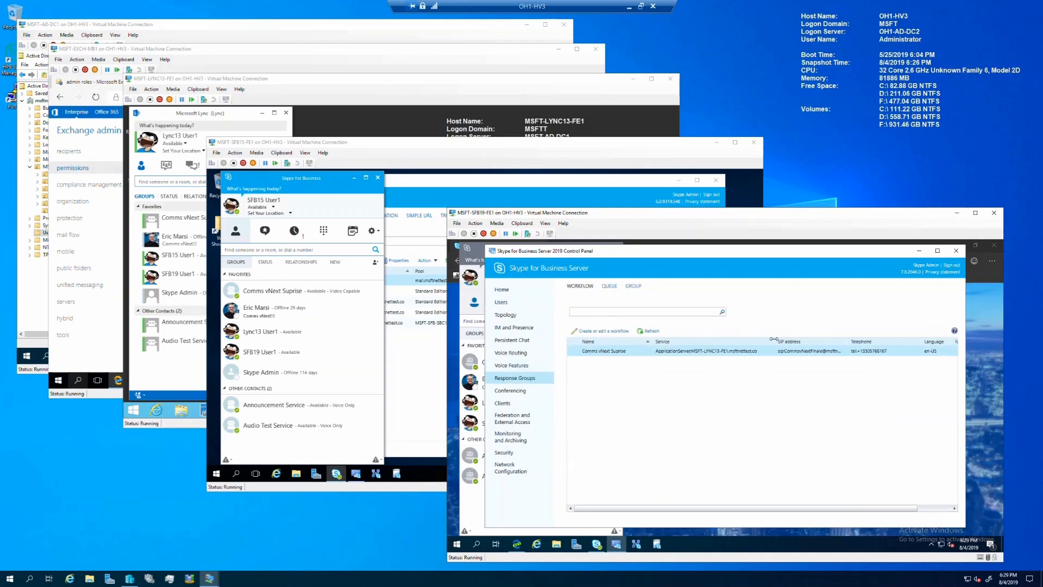
pyautogui.click(457, 544)
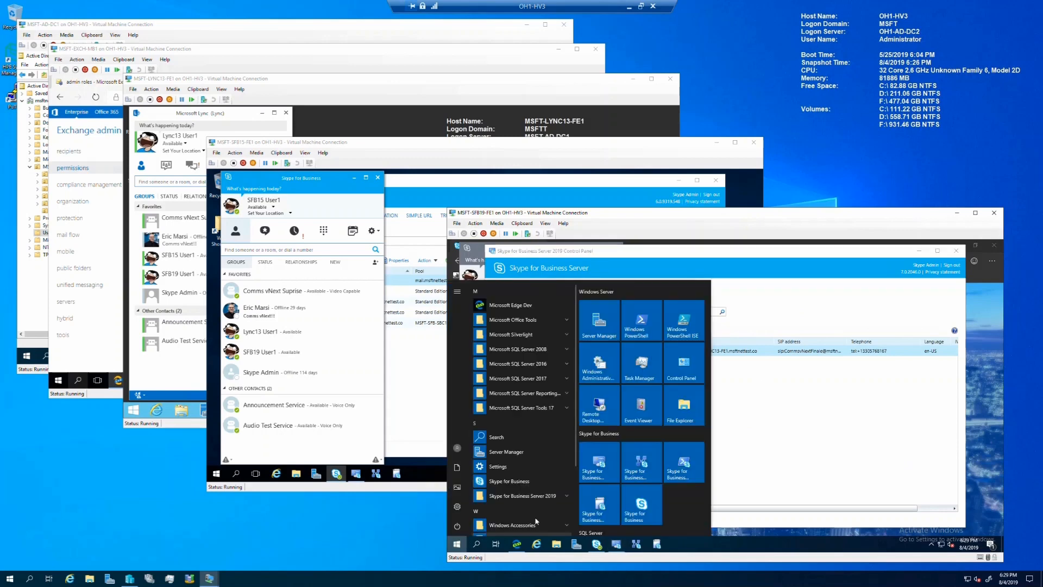
pyautogui.rightClick(679, 466)
pyautogui.click(709, 429)
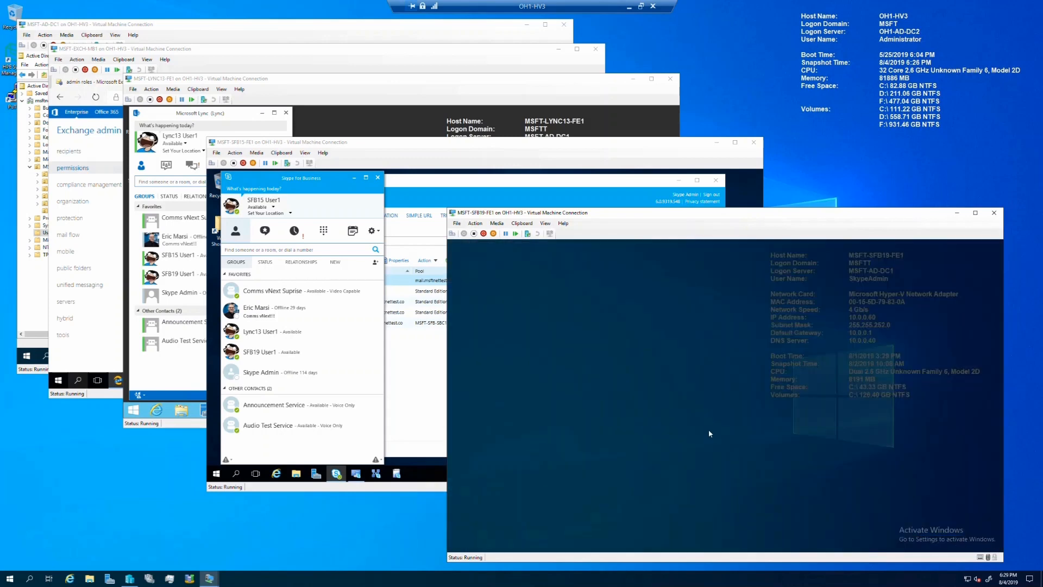
pyautogui.click(704, 442)
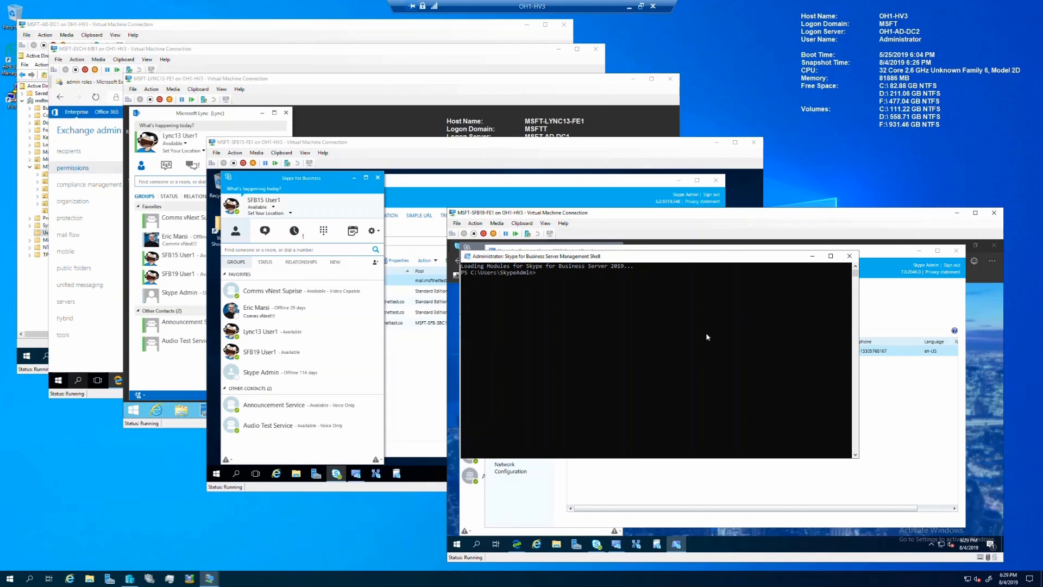
pyautogui.click(520, 223)
pyautogui.click(531, 232)
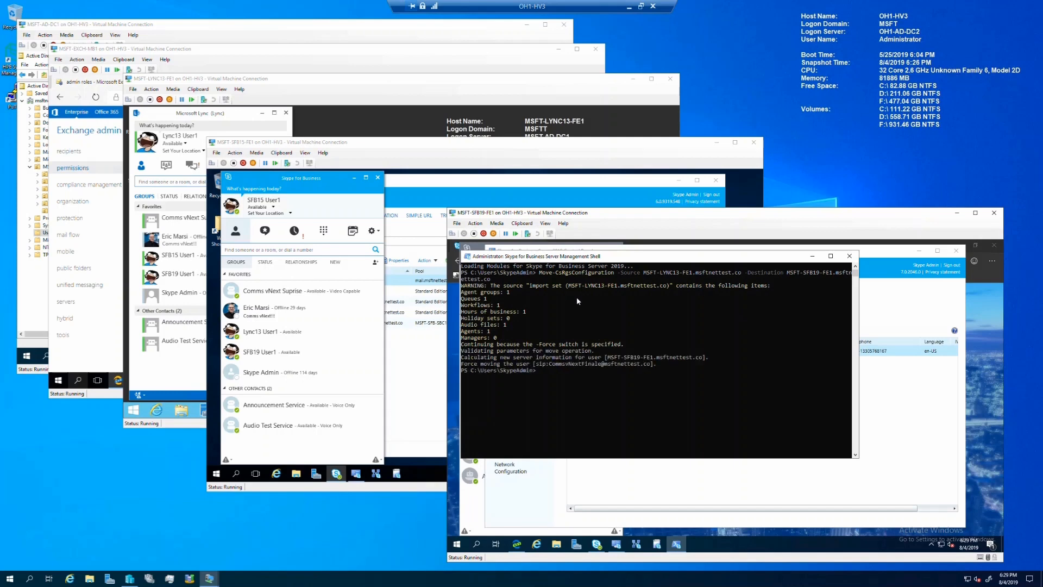
# Step: Refresh Response Groups to confirm the workflow now sits on the SFB19 pool
pyautogui.click(868, 257)
pyautogui.click(639, 334)
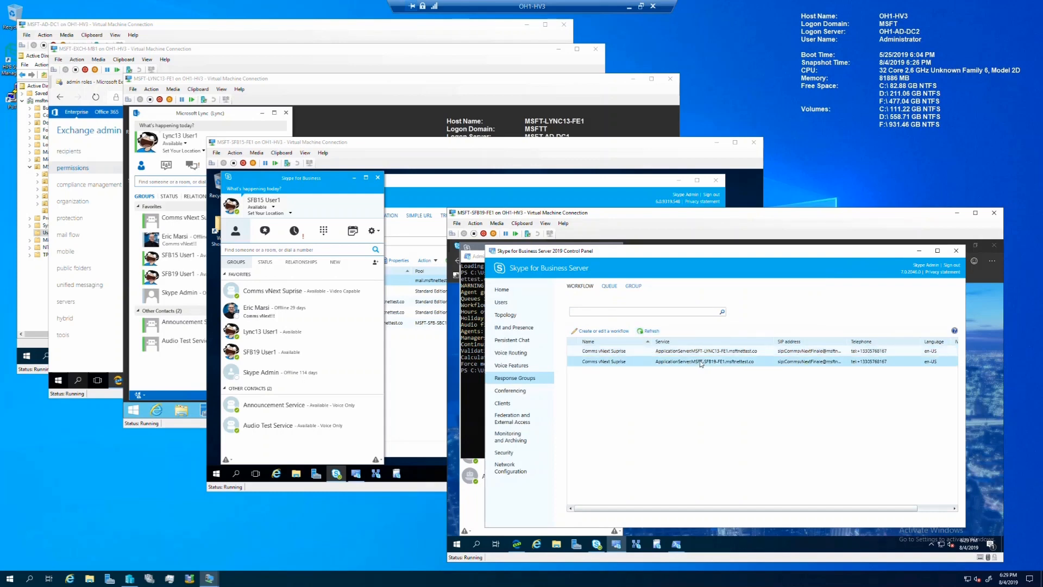
pyautogui.click(698, 363)
# Step: List the Conferencing dial-in access numbers with the Pool column widened, then return to the shell
pyautogui.click(507, 392)
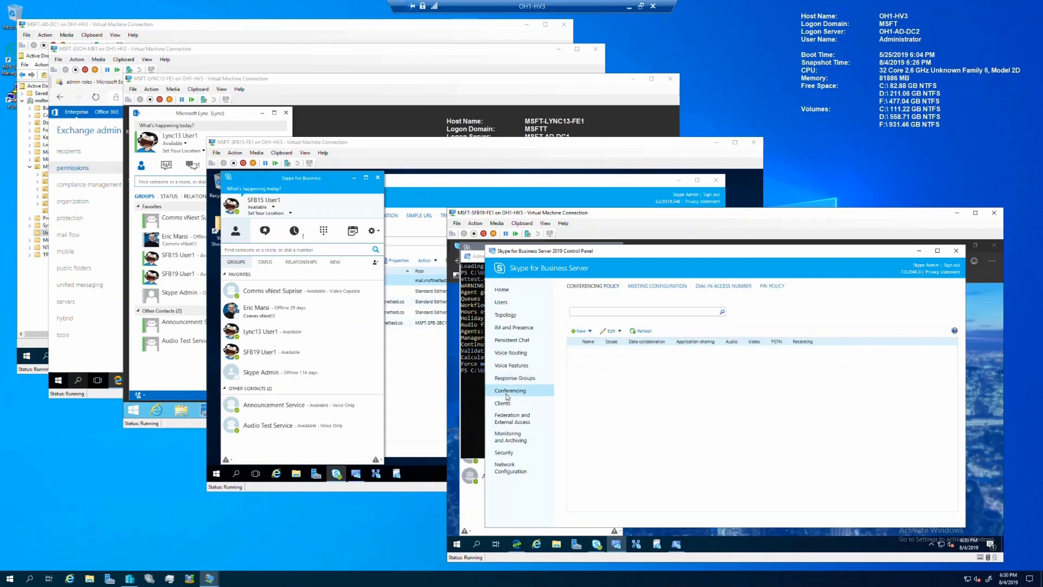
pyautogui.click(732, 287)
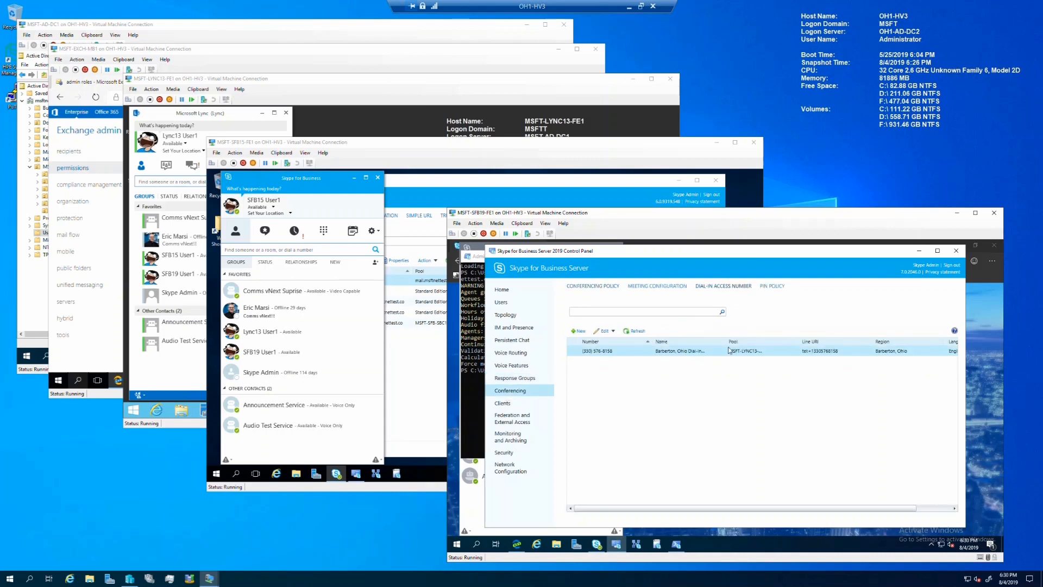
pyautogui.doubleClick(797, 344)
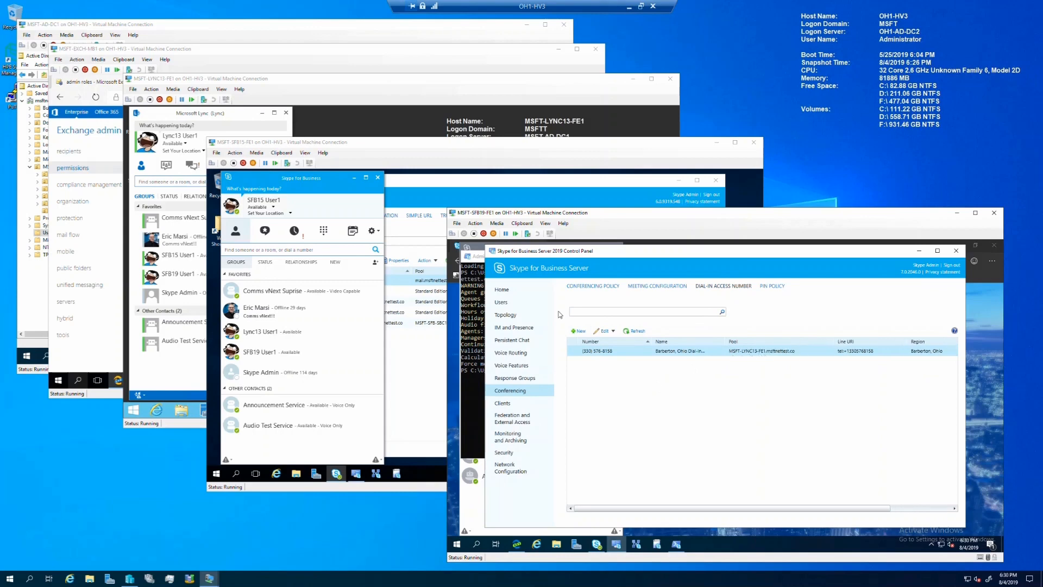
pyautogui.click(479, 283)
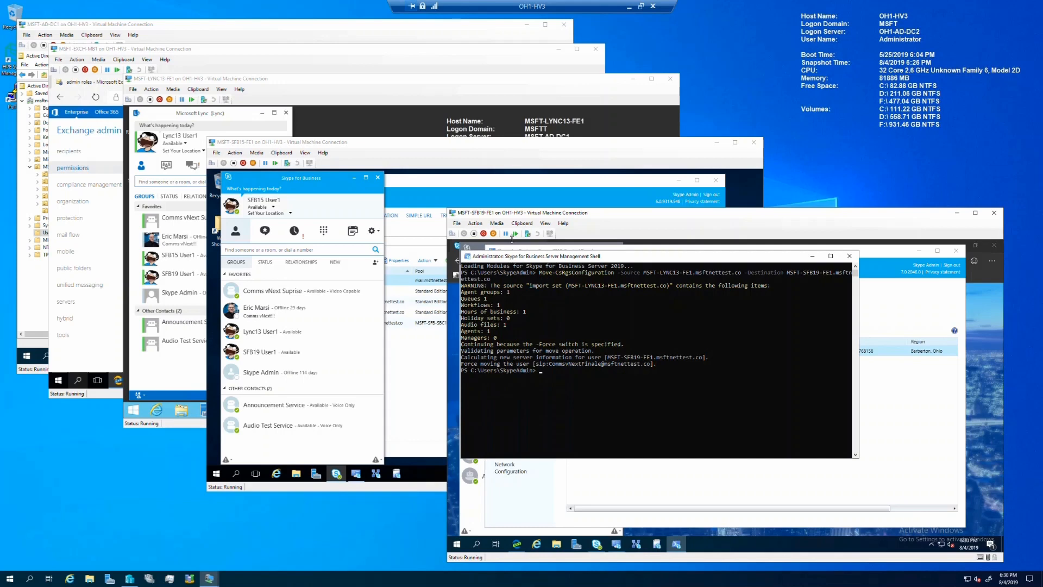
# Step: Move the Barberton, Ohio dial-in endpoint to SFB19, verify in Control Panel, and type Get-CsConferenceDirectory
pyautogui.click(521, 223)
pyautogui.click(538, 232)
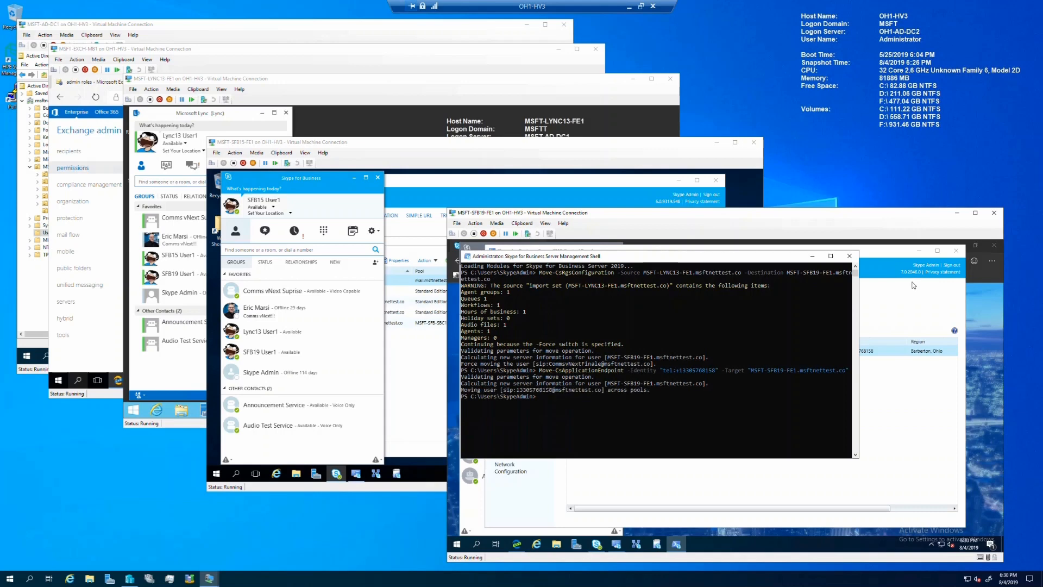
pyautogui.click(893, 256)
pyautogui.click(639, 332)
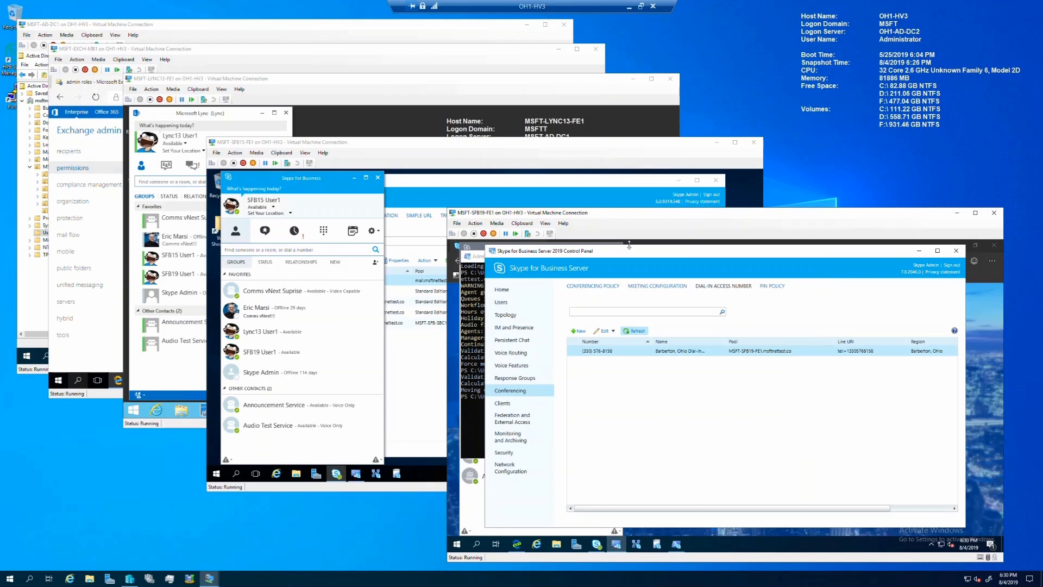
pyautogui.click(477, 280)
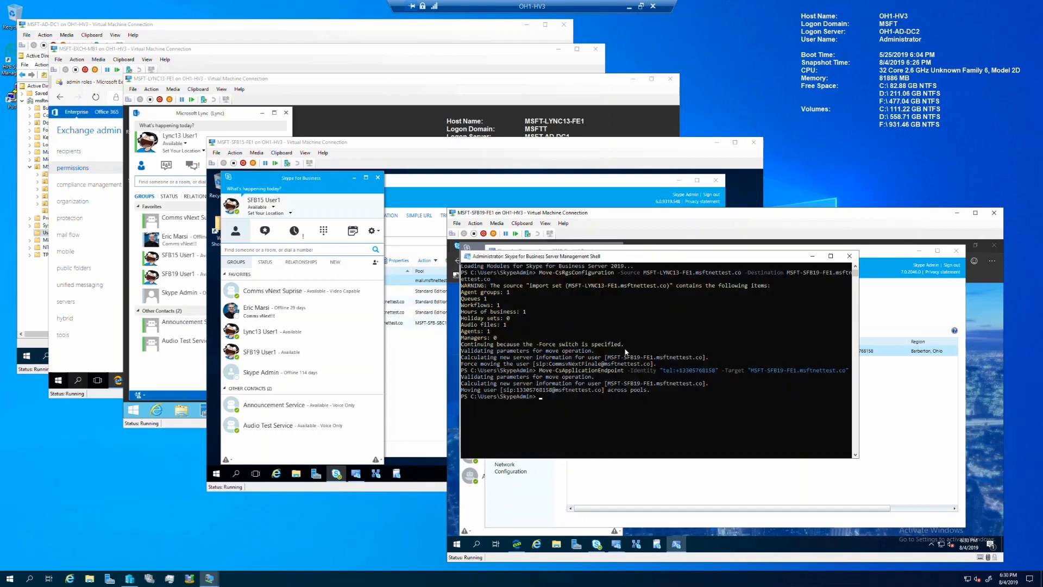
pyautogui.write('Get-Csconferencedirectory')
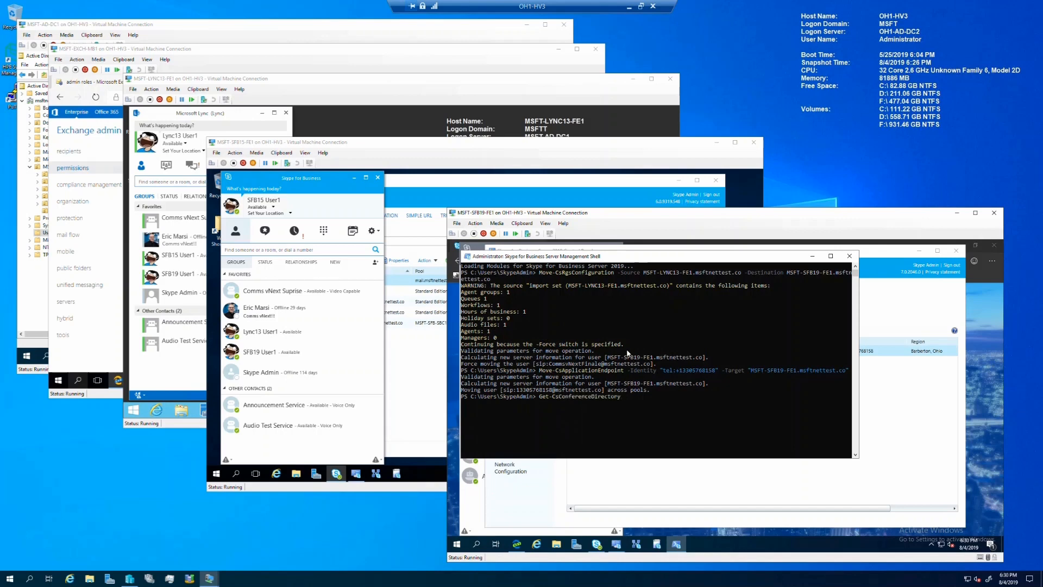
# Step: List the existing conference directories with Get-CsConferenceDirectory
pyautogui.press('Return')
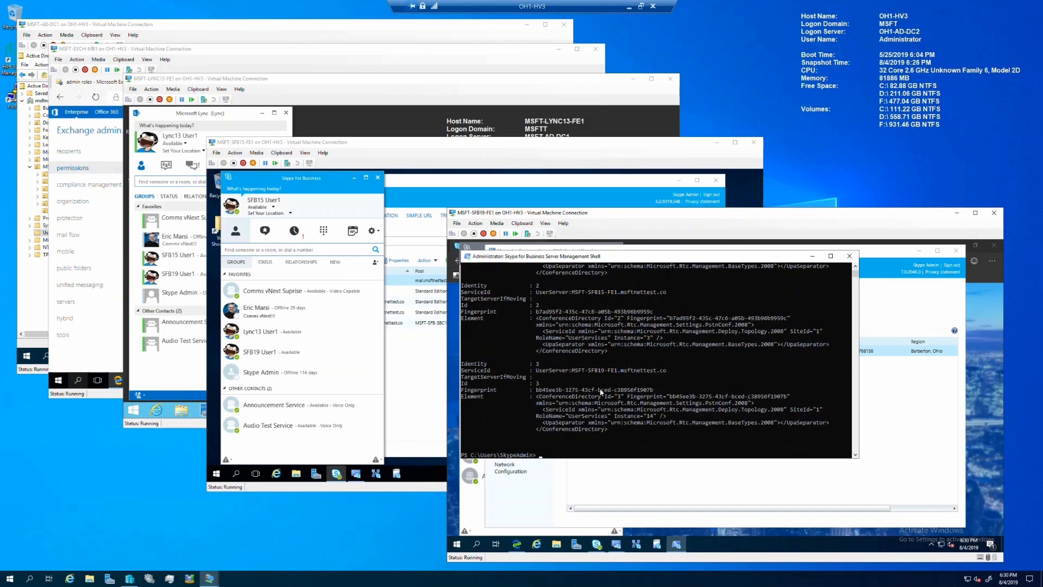
pyautogui.scroll(5, 604, 389)
pyautogui.scroll(-2, 600, 390)
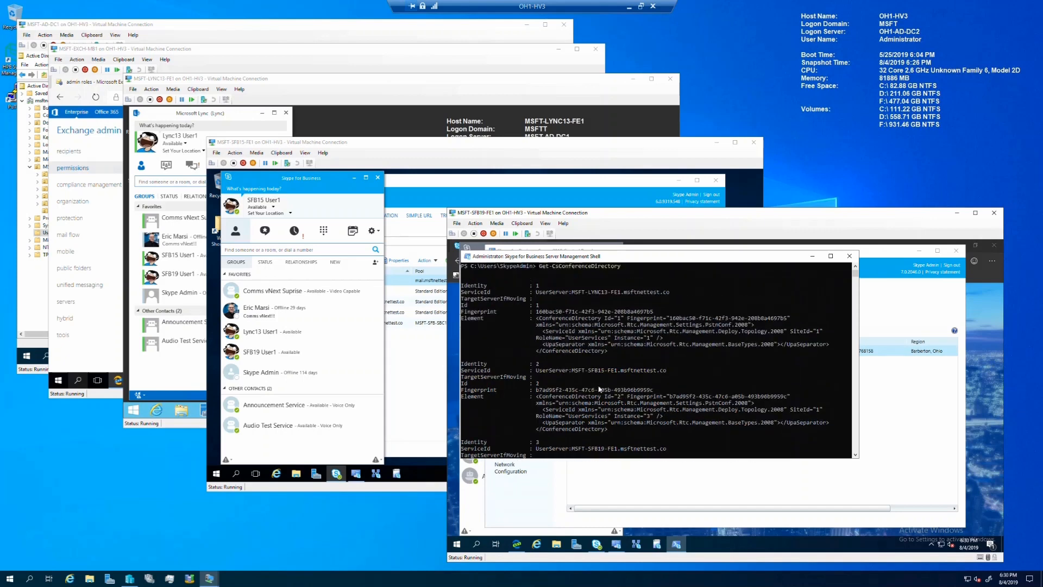
pyautogui.scroll(-5, 597, 327)
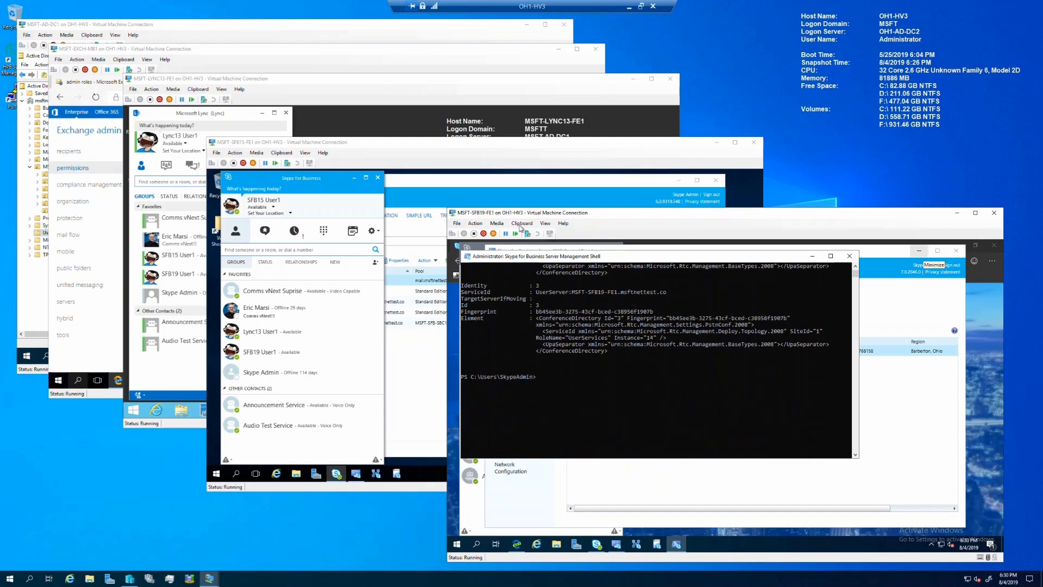
# Step: Move conference directories 1 and 2 to MSFT-SFB19-FE1, answering 'a' at each prompt
pyautogui.click(522, 223)
pyautogui.click(532, 234)
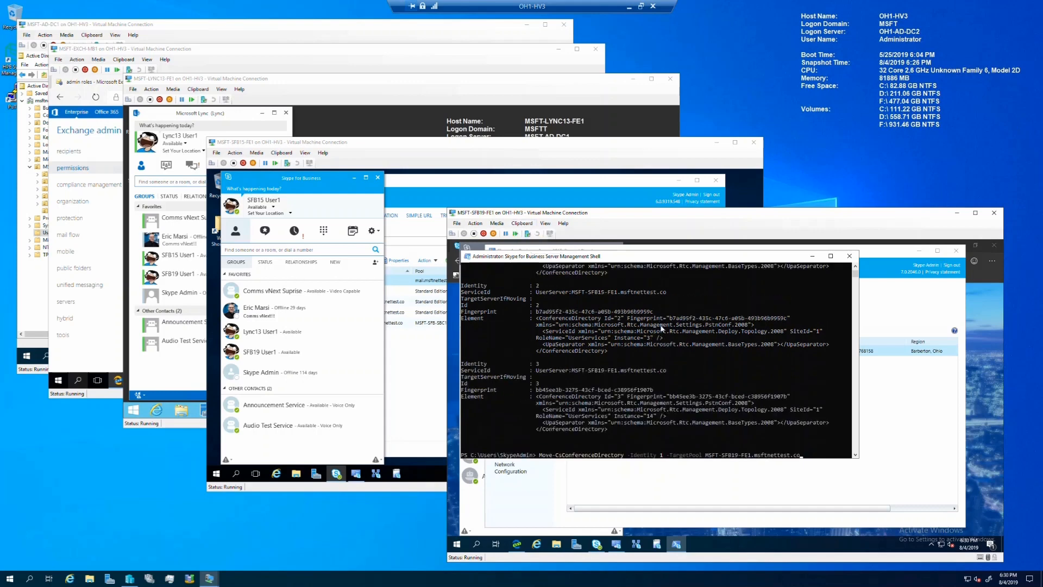
pyautogui.press('Return')
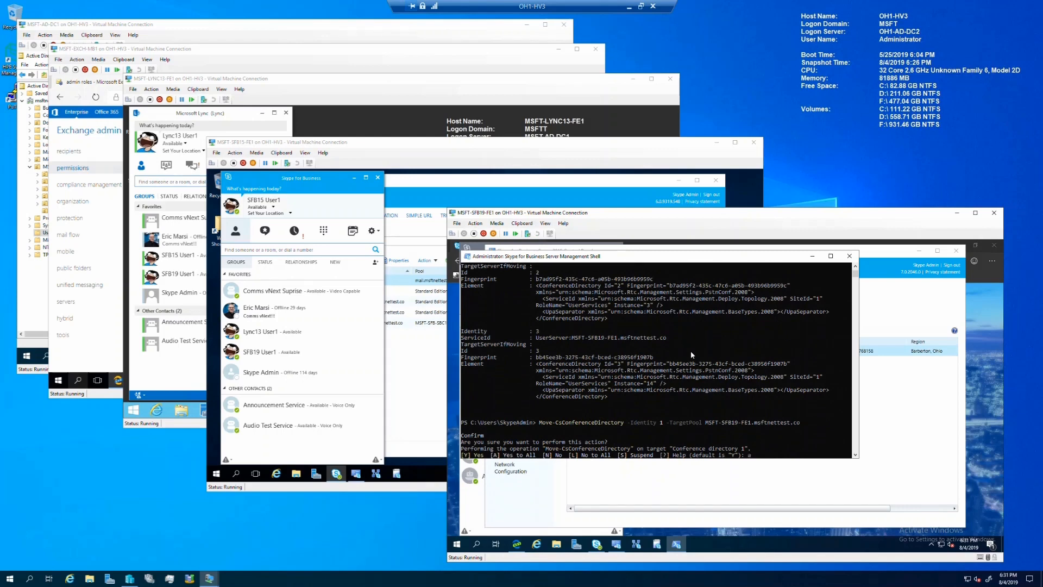
pyautogui.write('a')
pyautogui.press('Return')
pyautogui.press('Up')
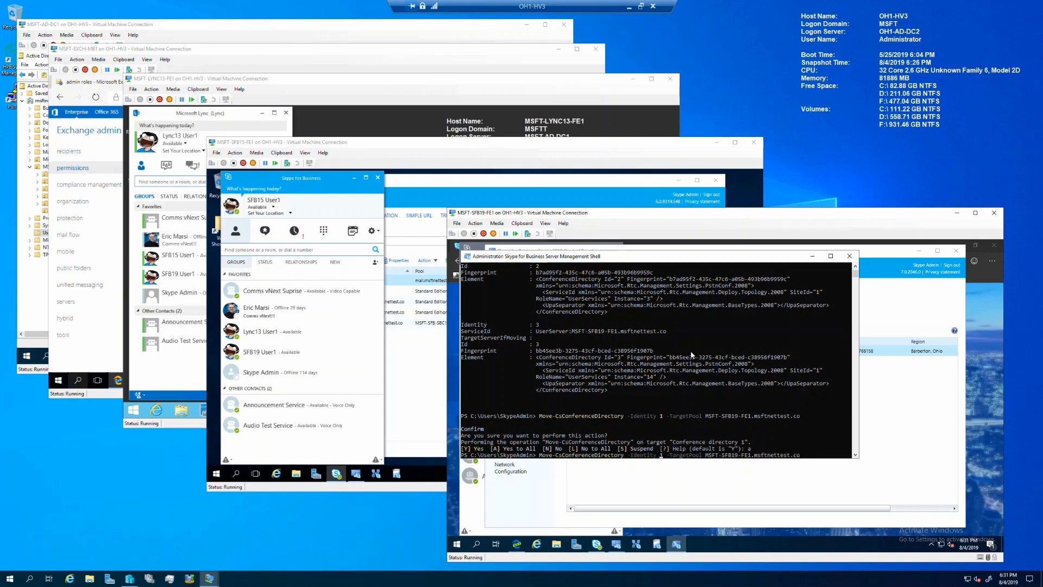
pyautogui.press('Left')
pyautogui.press('Left')
pyautogui.press('Left')
pyautogui.press('Left')
pyautogui.press('Left')
pyautogui.press('Left')
pyautogui.press('Left')
pyautogui.press('BackSpace')
pyautogui.write('2')
pyautogui.press('Return')
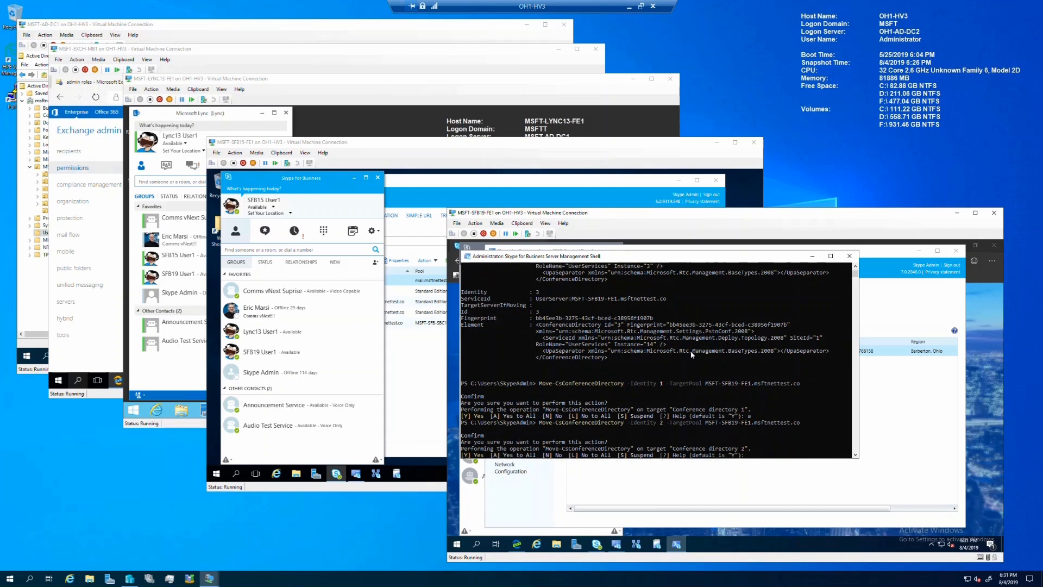
pyautogui.write('a')
pyautogui.press('Return')
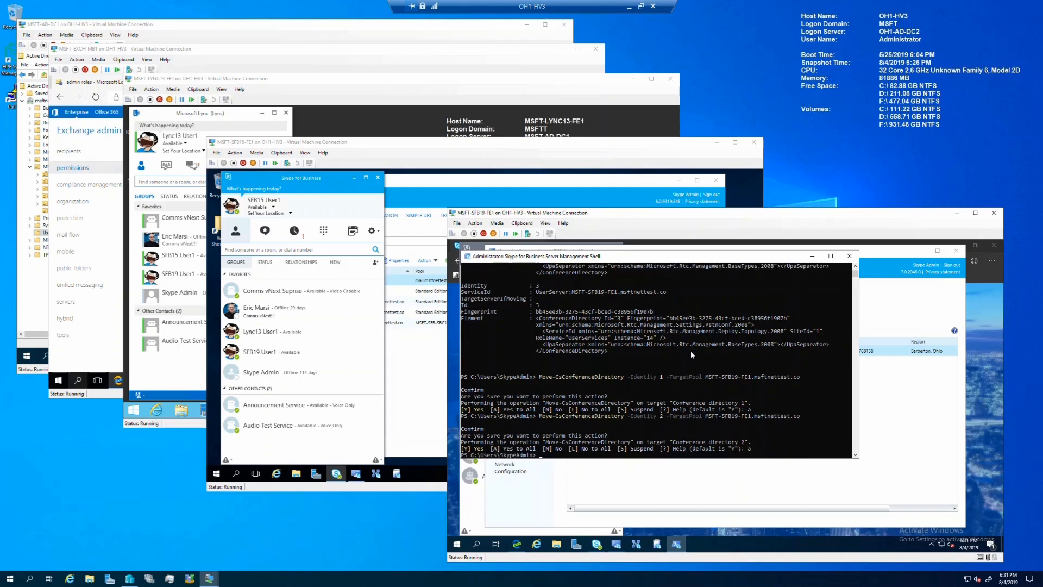
# Step: Re-run Get-CsConferenceDirectory to confirm all three directories report MSFT-SFB19-FE1
pyautogui.press('Up')
pyautogui.press('Up')
pyautogui.press('Up')
pyautogui.press('Return')
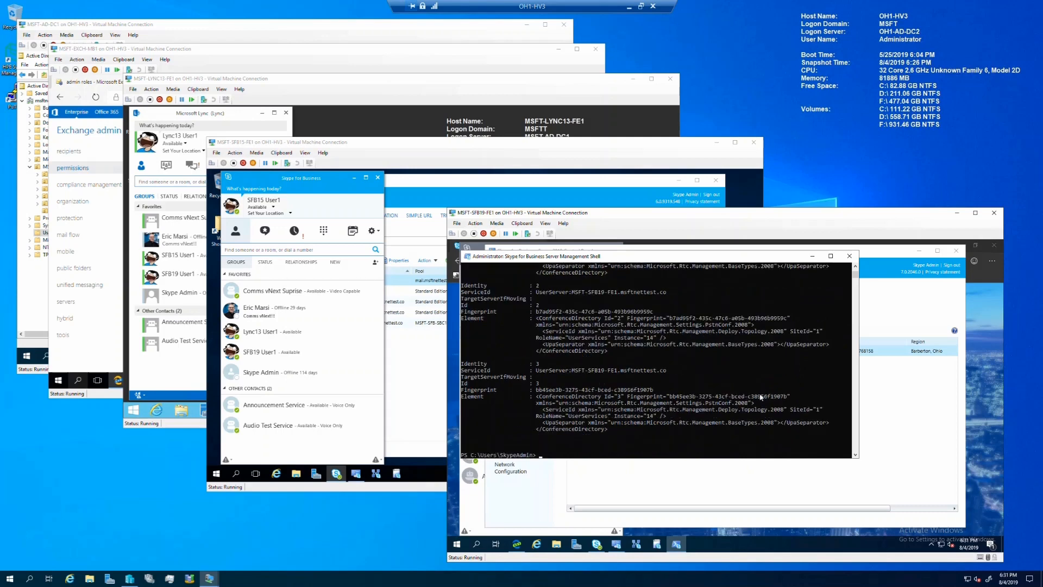
pyautogui.scroll(5, 678, 368)
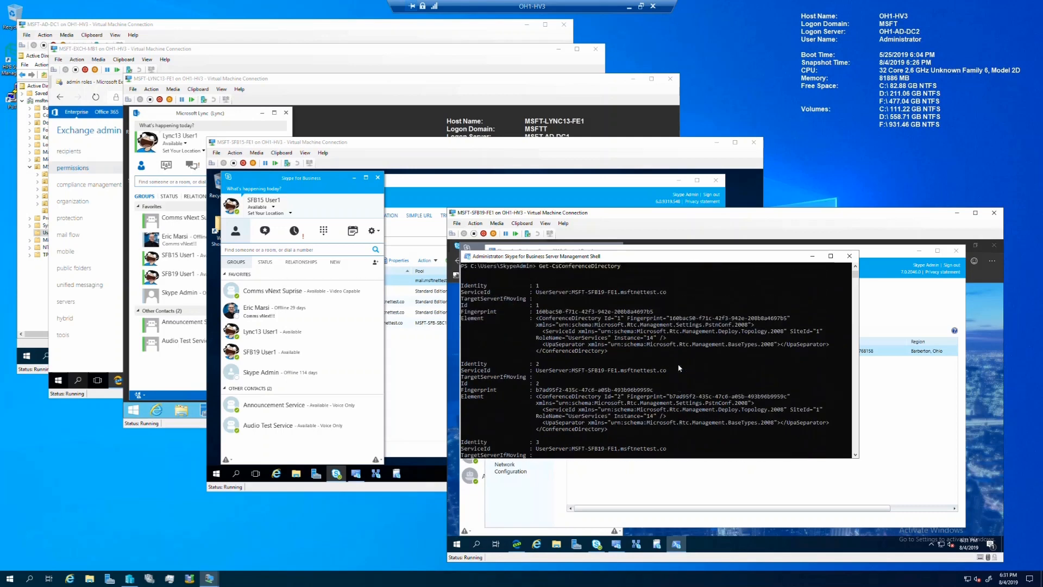
pyautogui.scroll(-7, 582, 405)
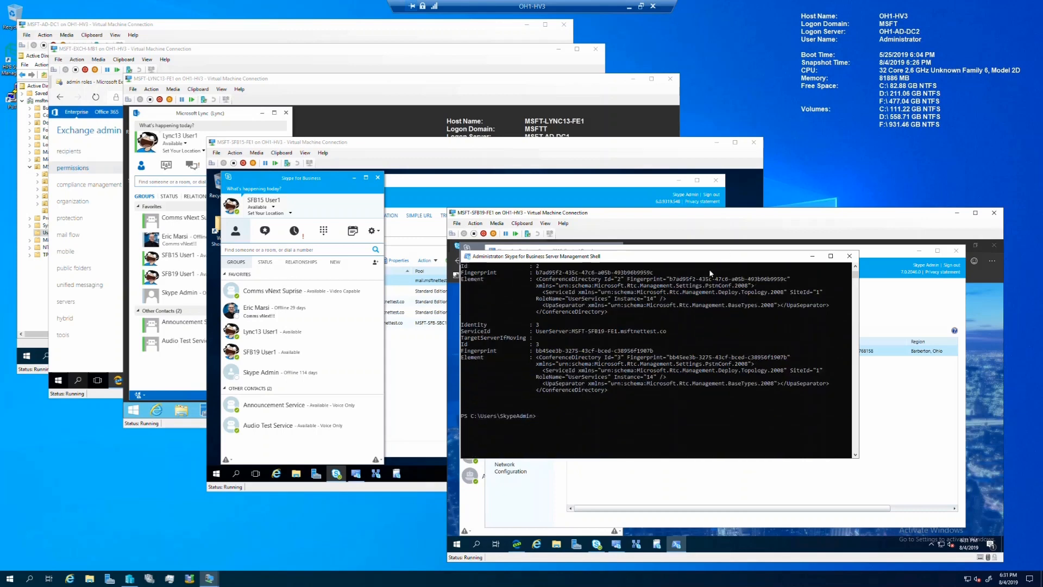
# Step: Point the MSFTT1 Call Park range 80–89 at MSFT-SFB19-FE1.msftnettest.co and commit
pyautogui.click(874, 286)
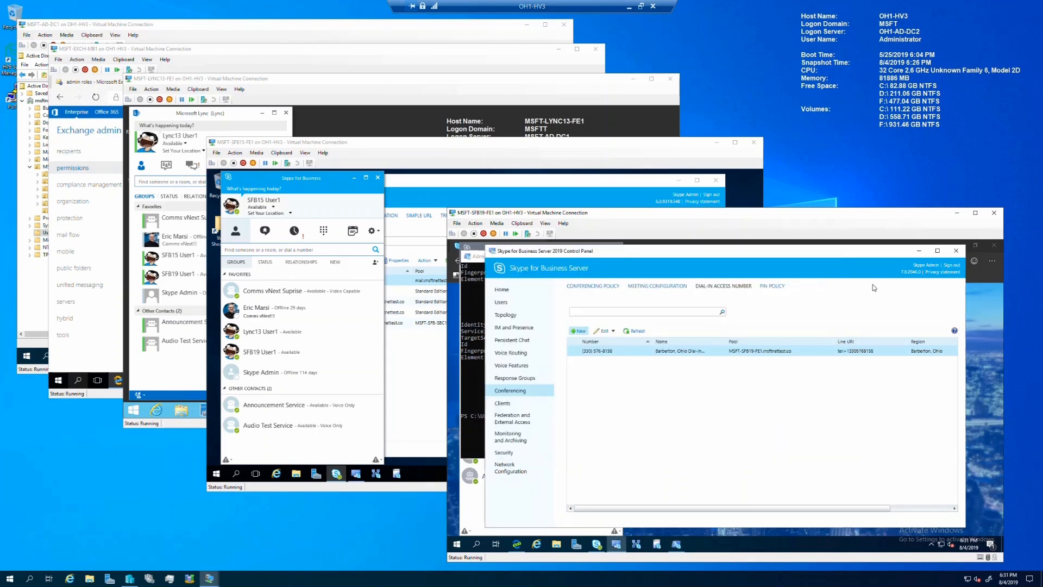
pyautogui.click(520, 365)
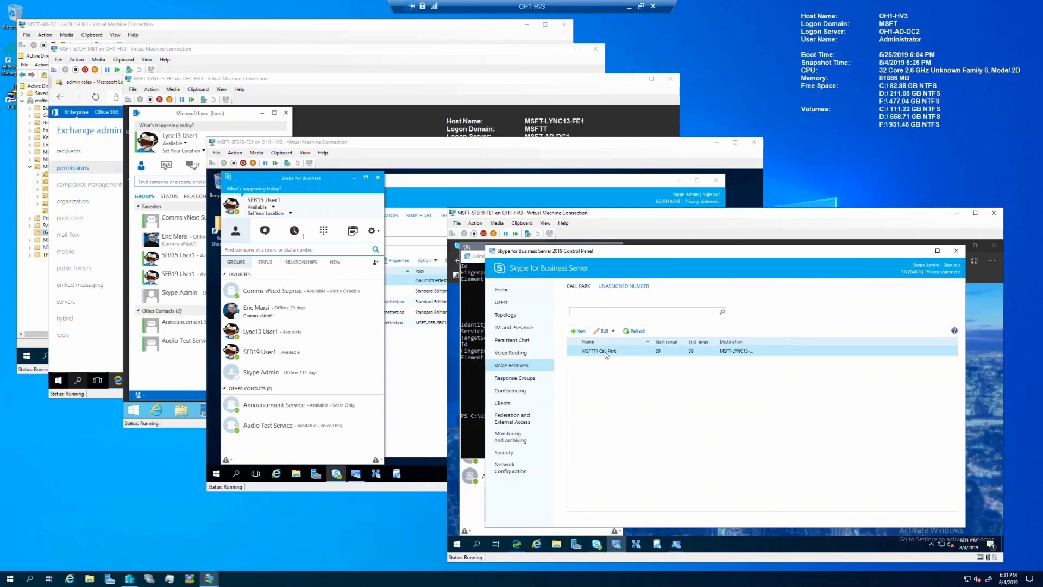
pyautogui.click(607, 331)
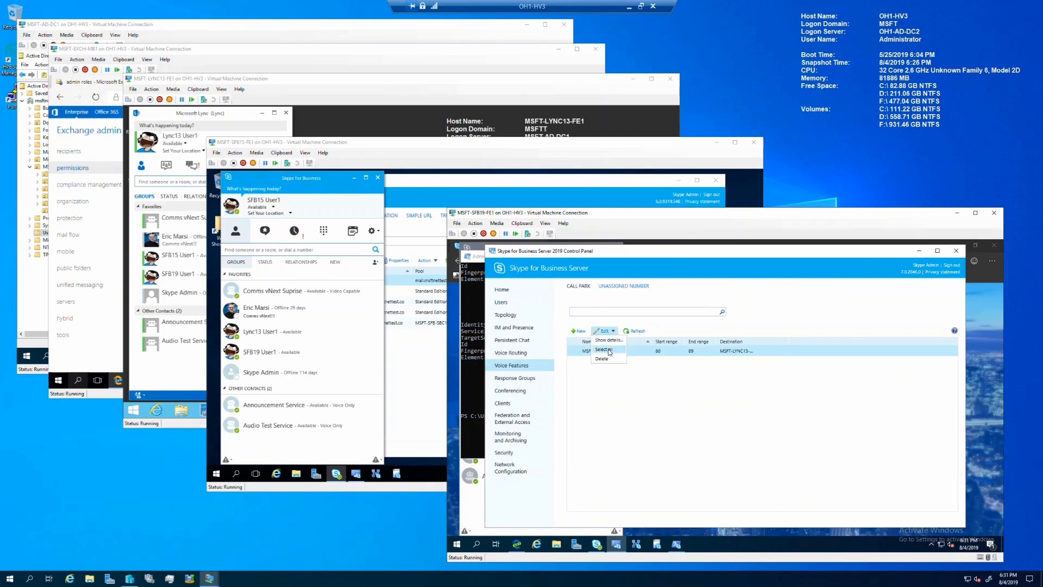
pyautogui.click(609, 340)
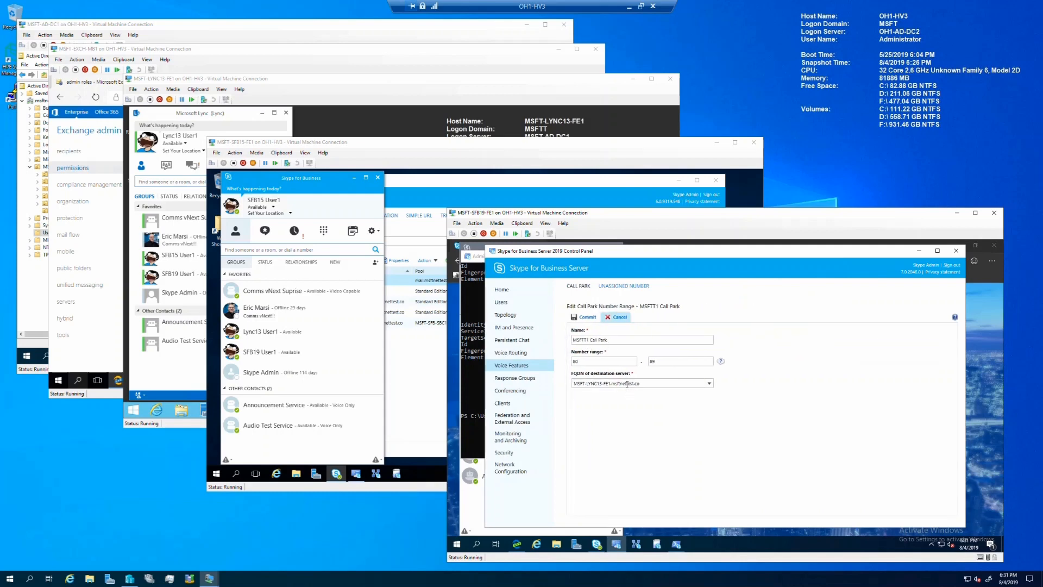
pyautogui.click(706, 383)
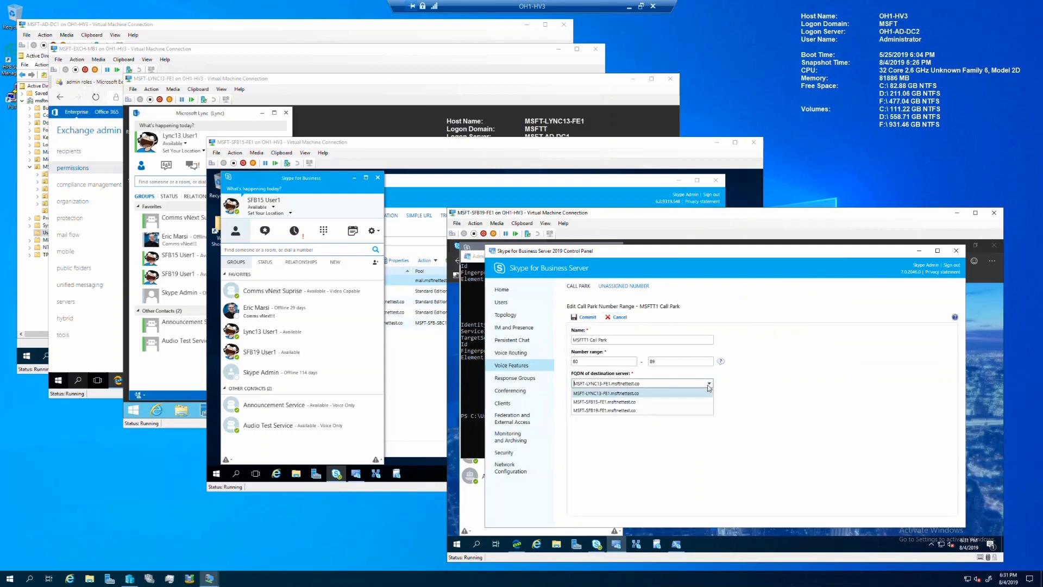
pyautogui.click(620, 413)
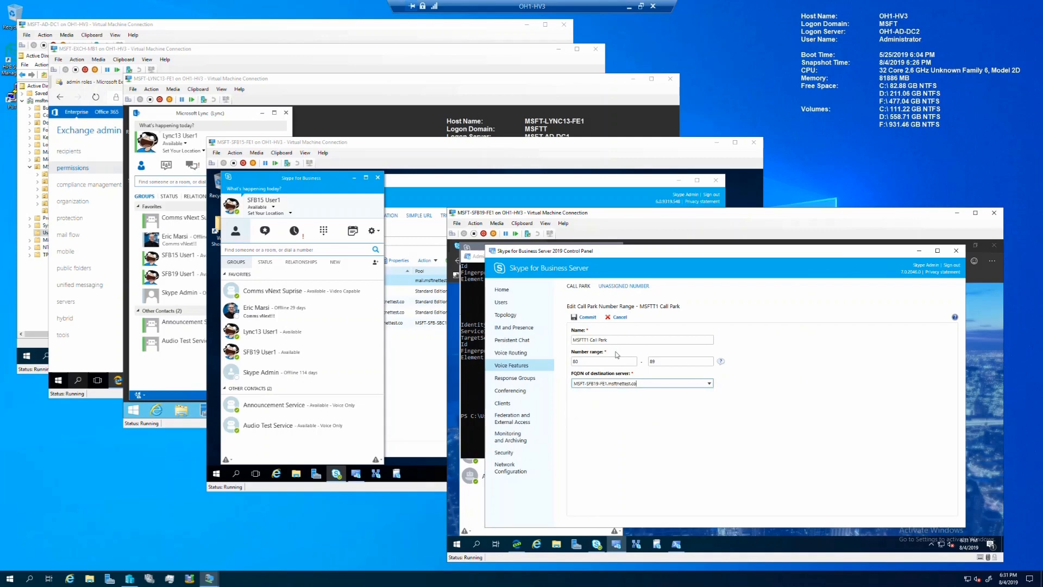
pyautogui.click(587, 318)
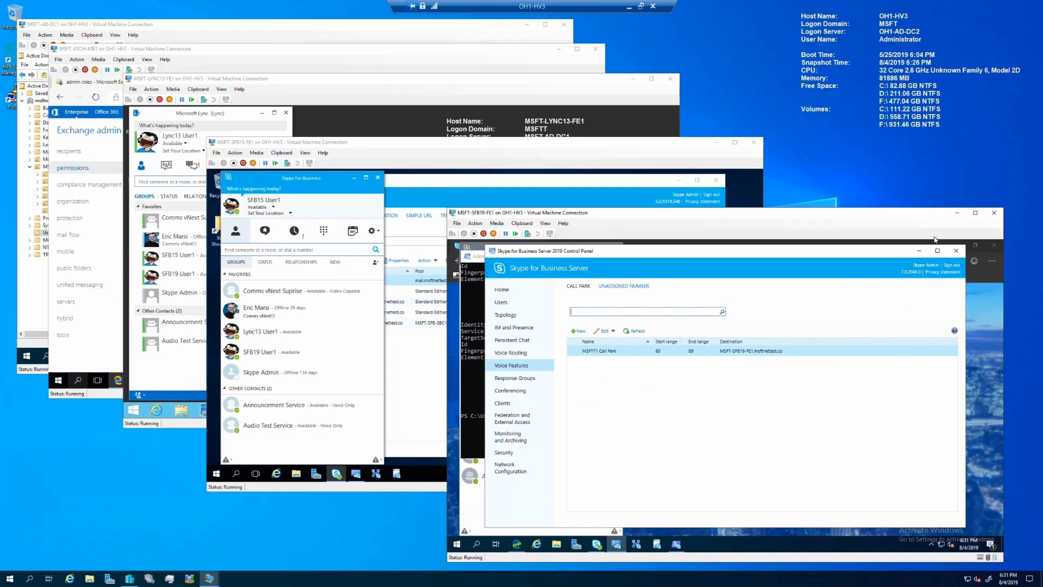
# Step: On MSFT-LYNC13-FE1, start Lync Server Management Shell as administrator
pyautogui.click(334, 90)
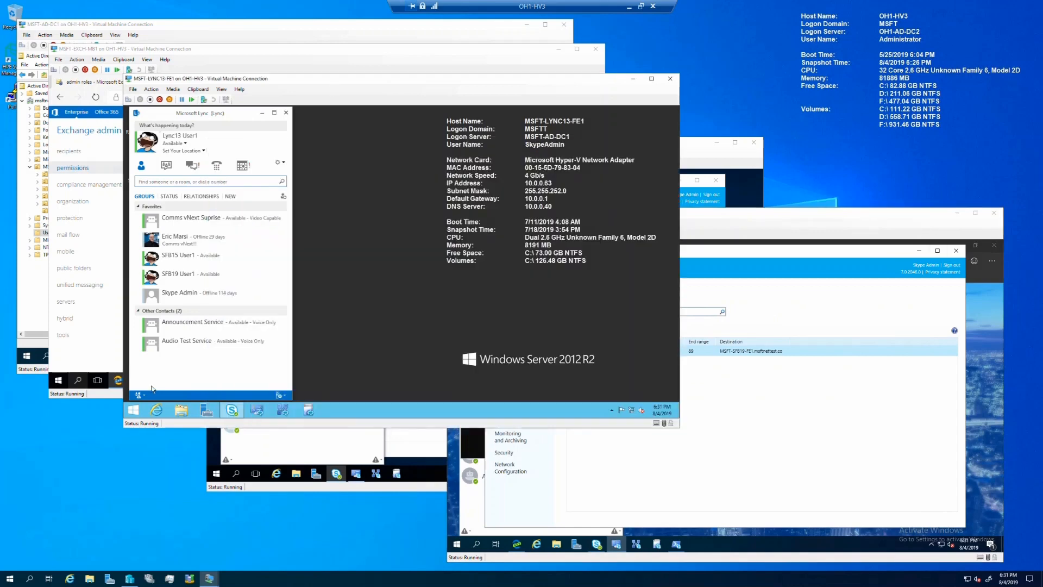
pyautogui.click(133, 410)
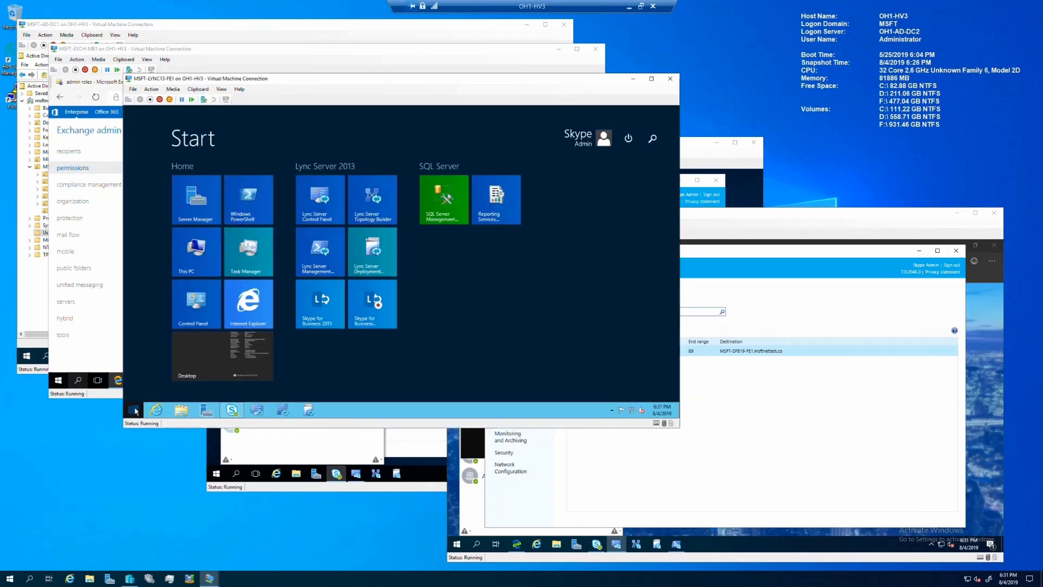
pyautogui.rightClick(333, 252)
pyautogui.click(365, 293)
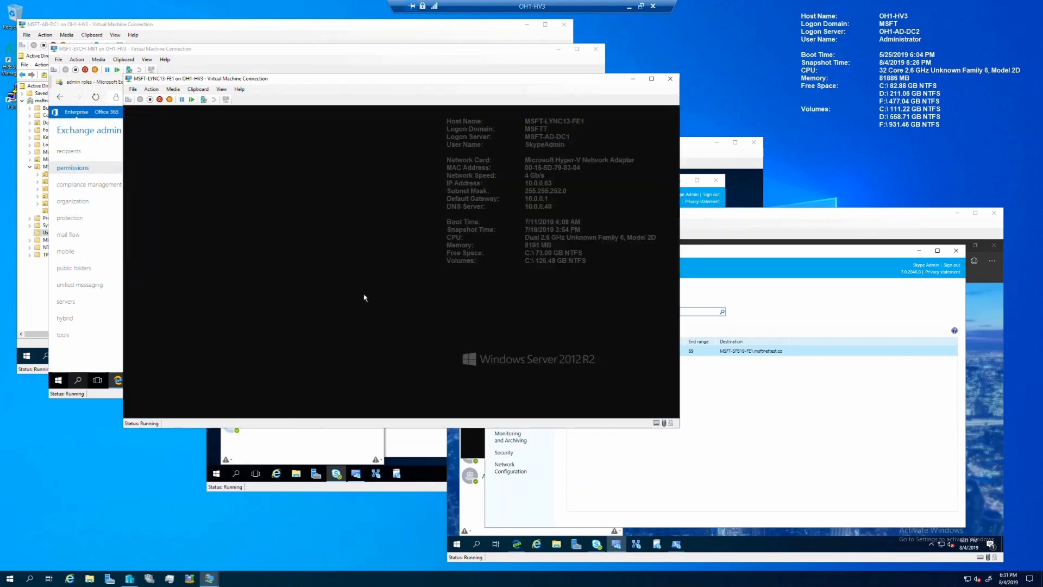
pyautogui.click(439, 274)
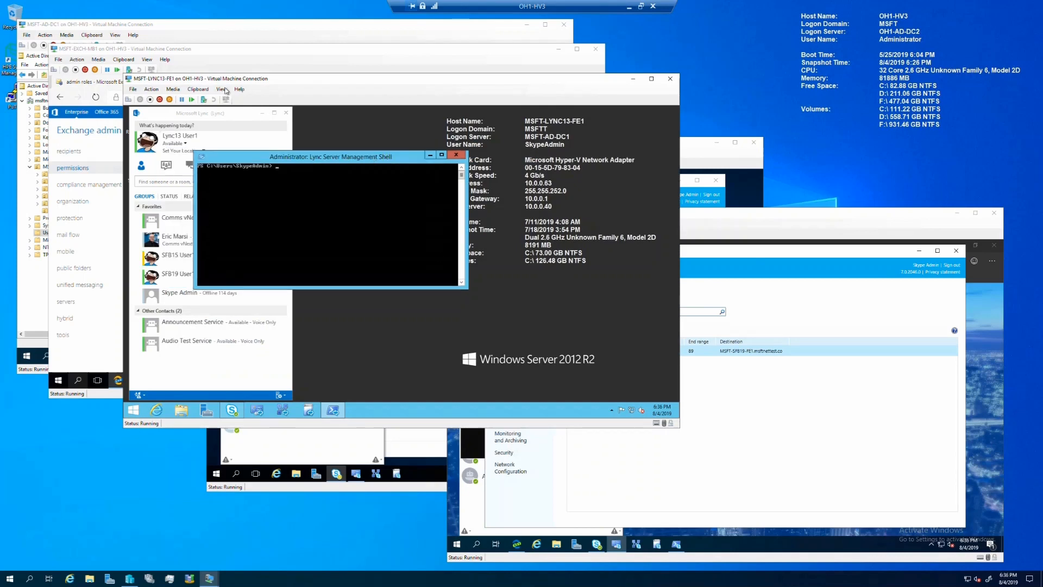
# Step: Export persistent chat data to C:\PChatBackup.zip with Export-CsPersistentChatData
pyautogui.click(203, 91)
pyautogui.click(206, 98)
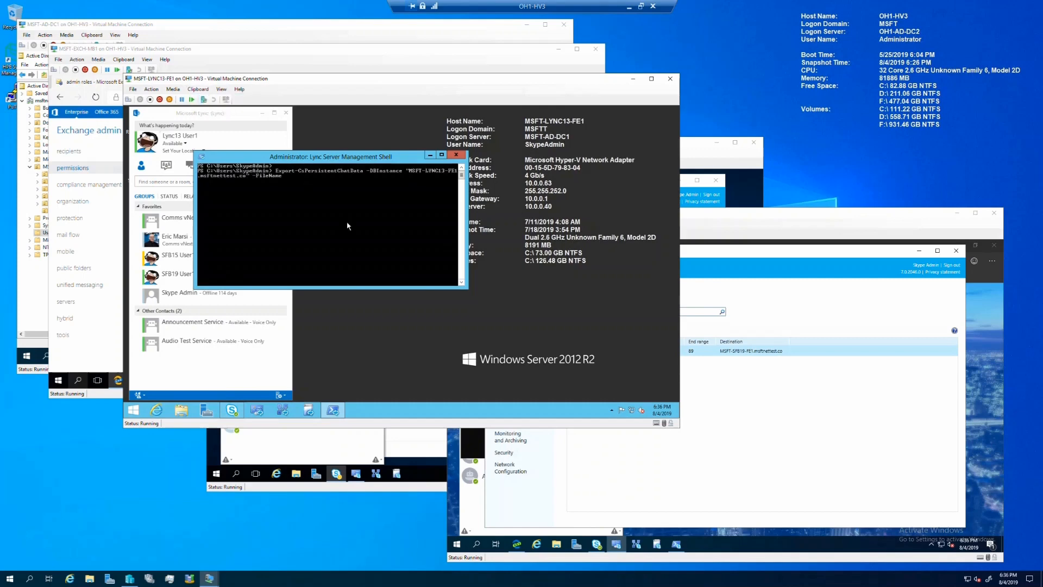
pyautogui.press('Return')
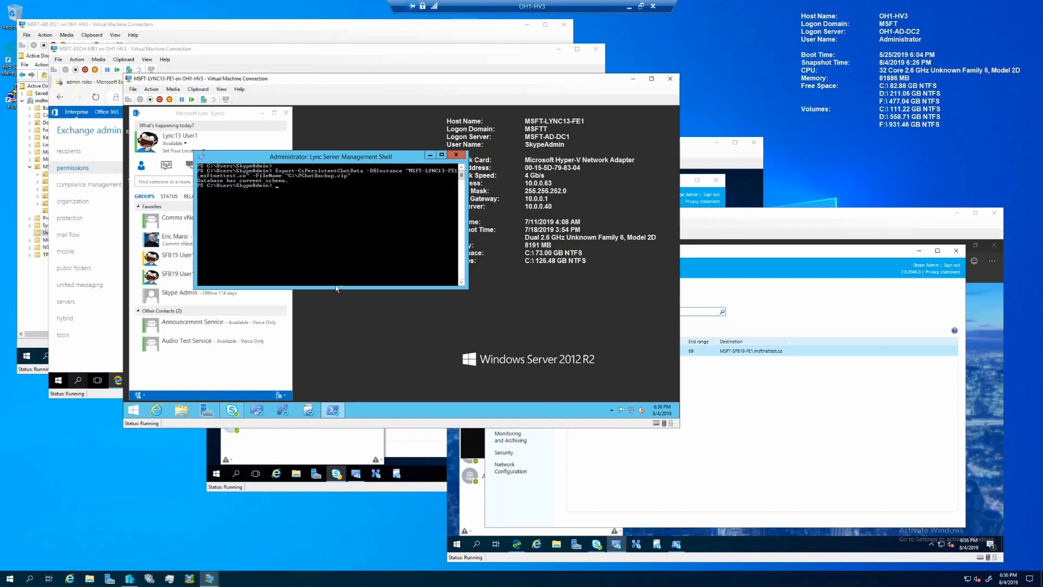
# Step: Copy PChatBackup.zip from the LYNC13 server's C: drive to \\MSFT-SFB15-FE1\c$
pyautogui.click(181, 411)
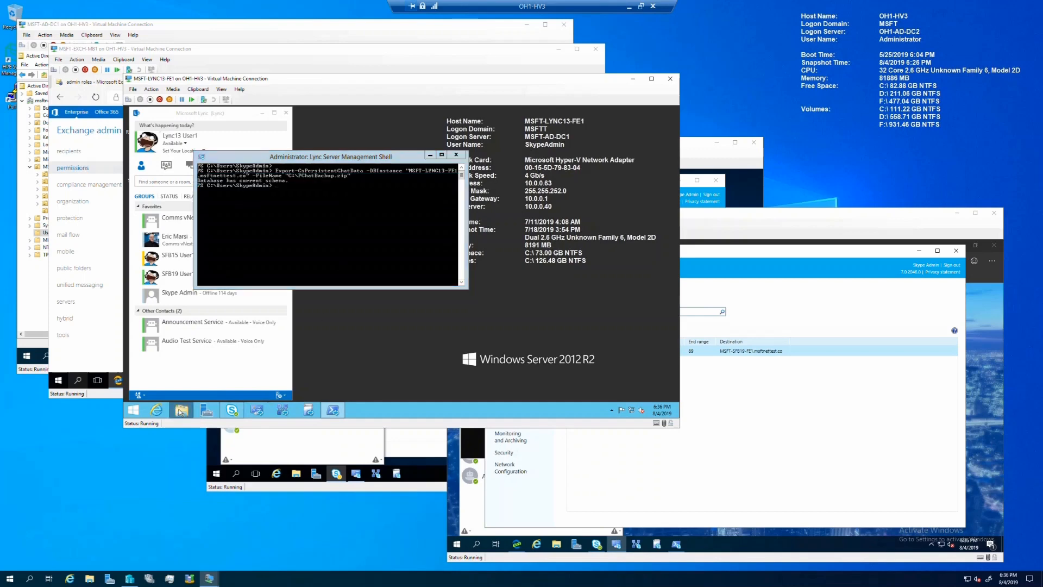
pyautogui.doubleClick(375, 292)
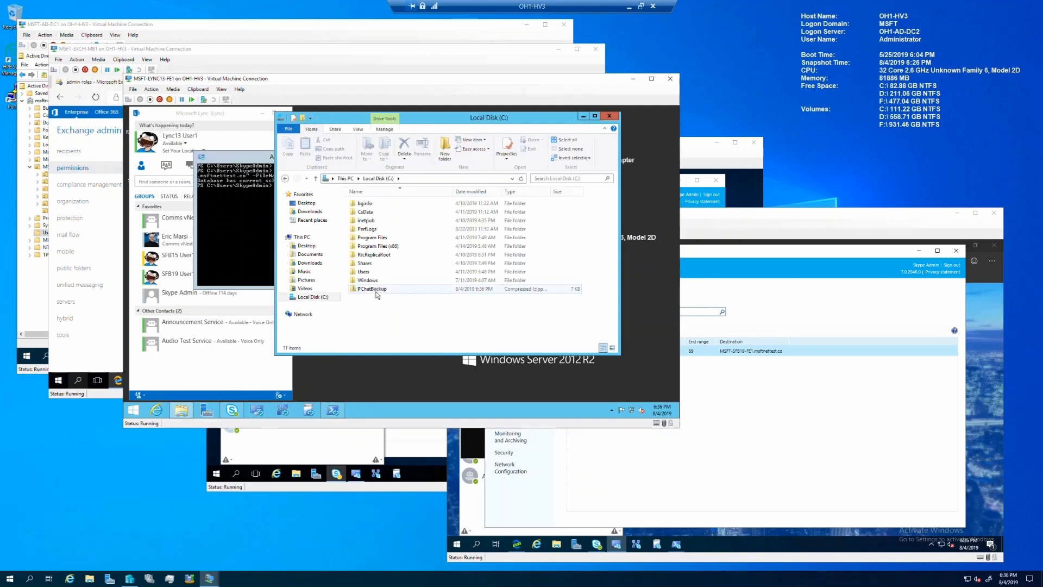
pyautogui.click(377, 293)
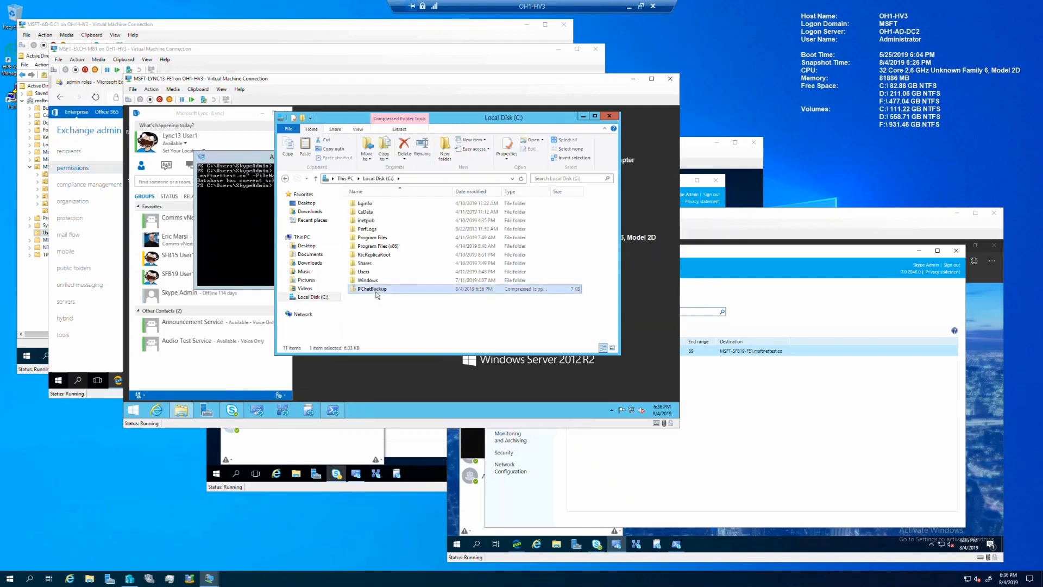
pyautogui.click(425, 179)
pyautogui.write('\\\\MS')
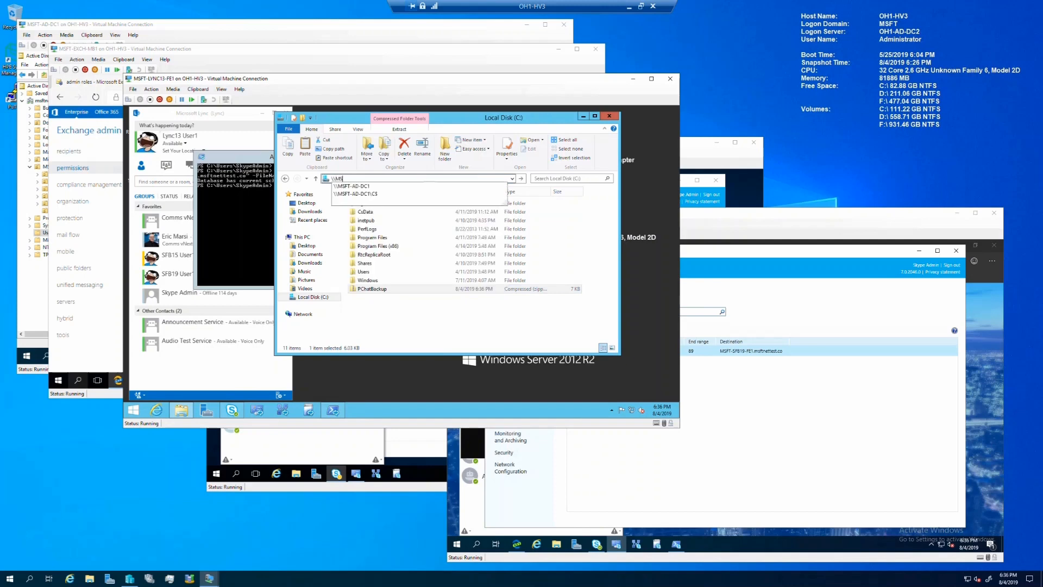
pyautogui.write('FT-SFB1')
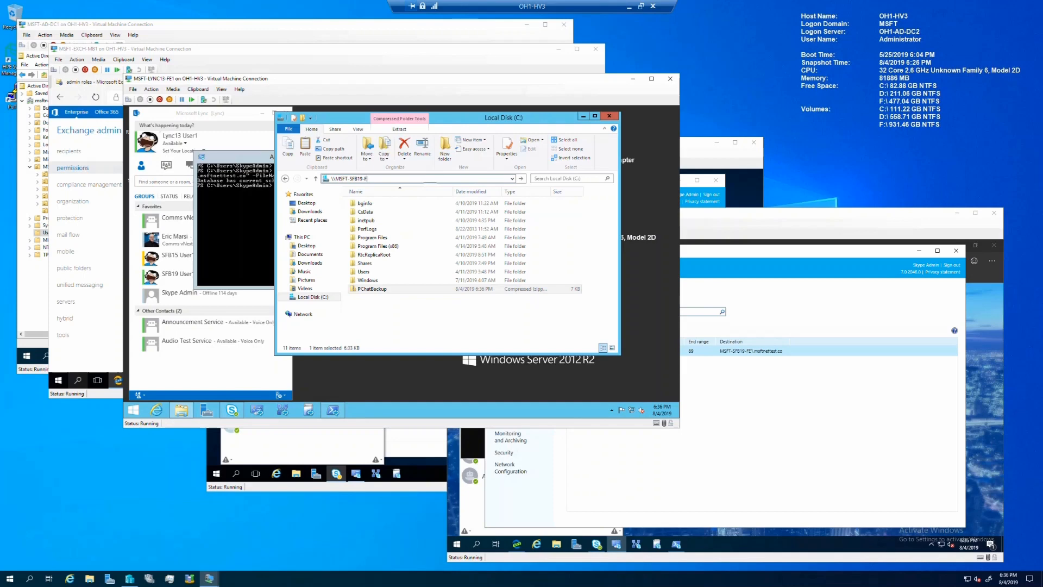
pyautogui.write('5-FE1\\c$')
pyautogui.press('Return')
pyautogui.hotkey('ctrl', 'v')
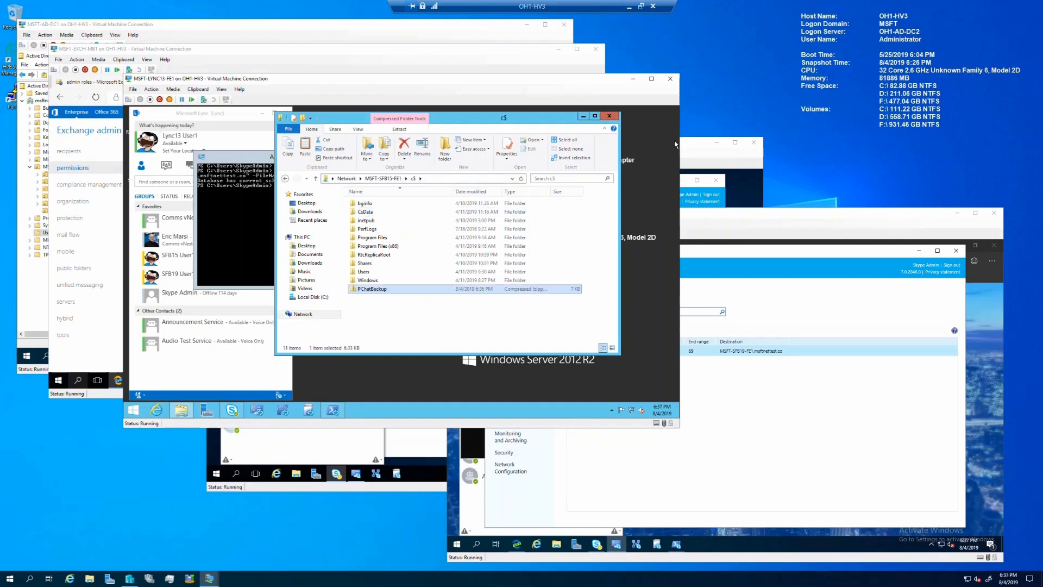
pyautogui.click(693, 155)
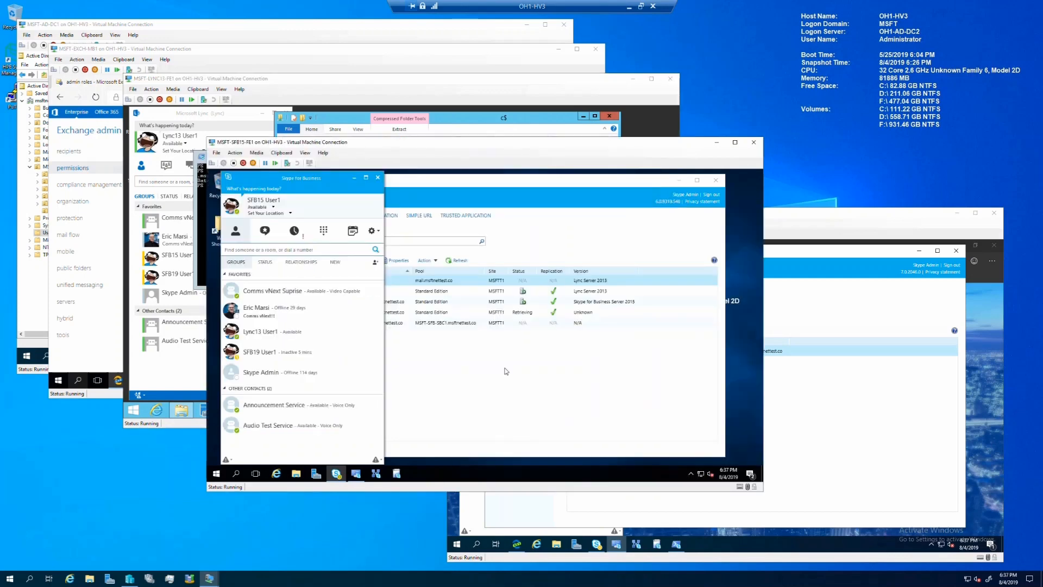
# Step: On the SFB15 server, start Skype for Business Server Management Shell as administrator
pyautogui.click(496, 386)
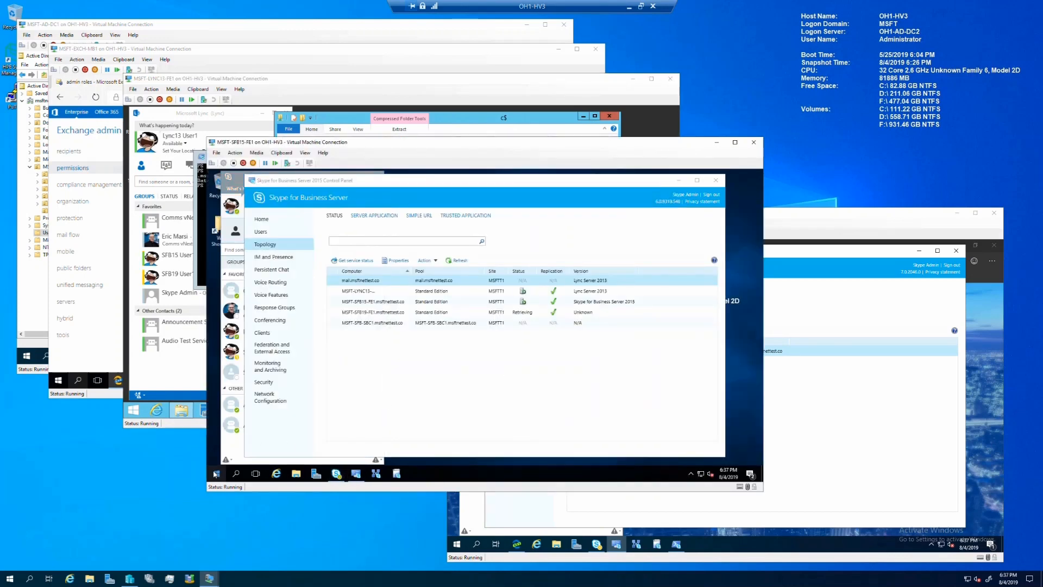
pyautogui.rightClick(216, 474)
pyautogui.click(215, 474)
pyautogui.click(216, 474)
pyautogui.rightClick(435, 391)
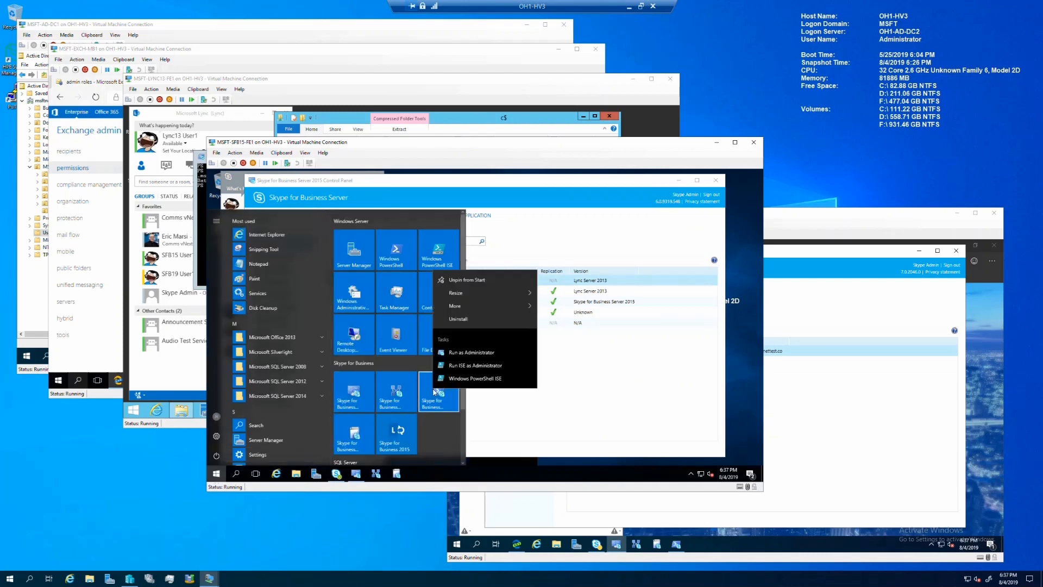
pyautogui.click(469, 354)
pyautogui.click(445, 371)
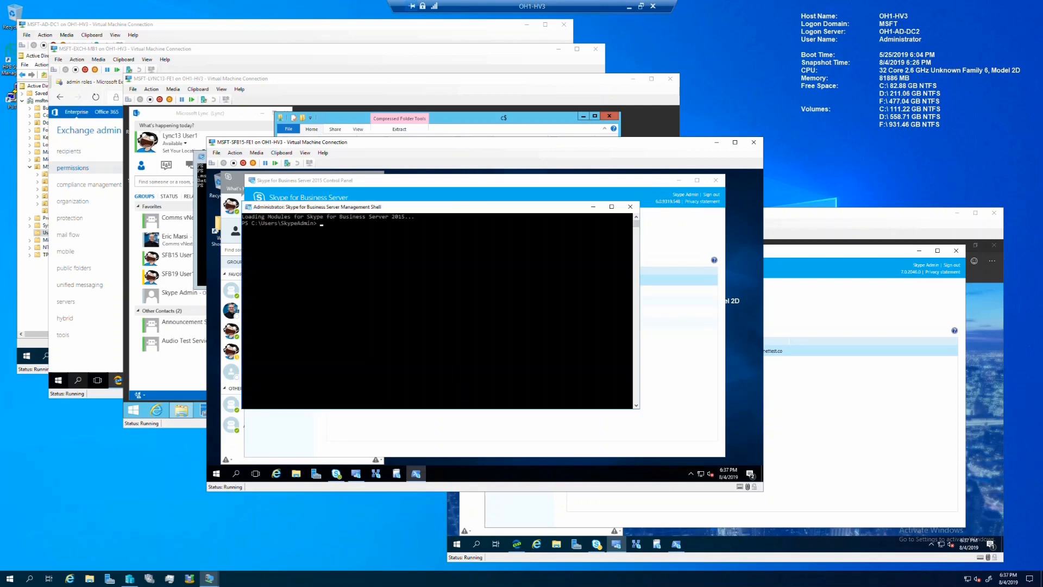
# Step: Import the persistent chat data from C:\PChatBackup.zip with Import-CsPersistentChatData
pyautogui.click(337, 235)
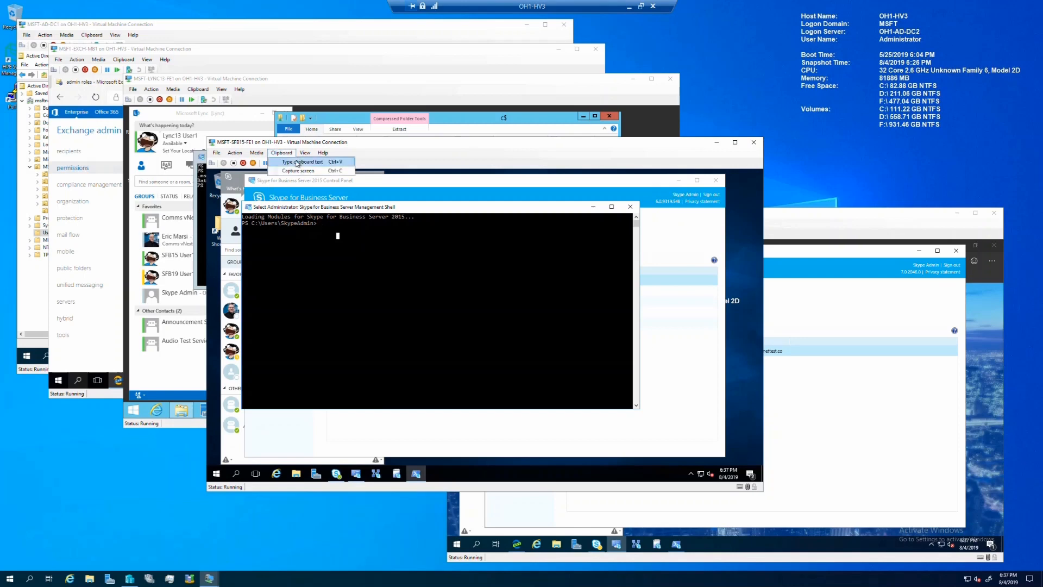
pyautogui.click(297, 164)
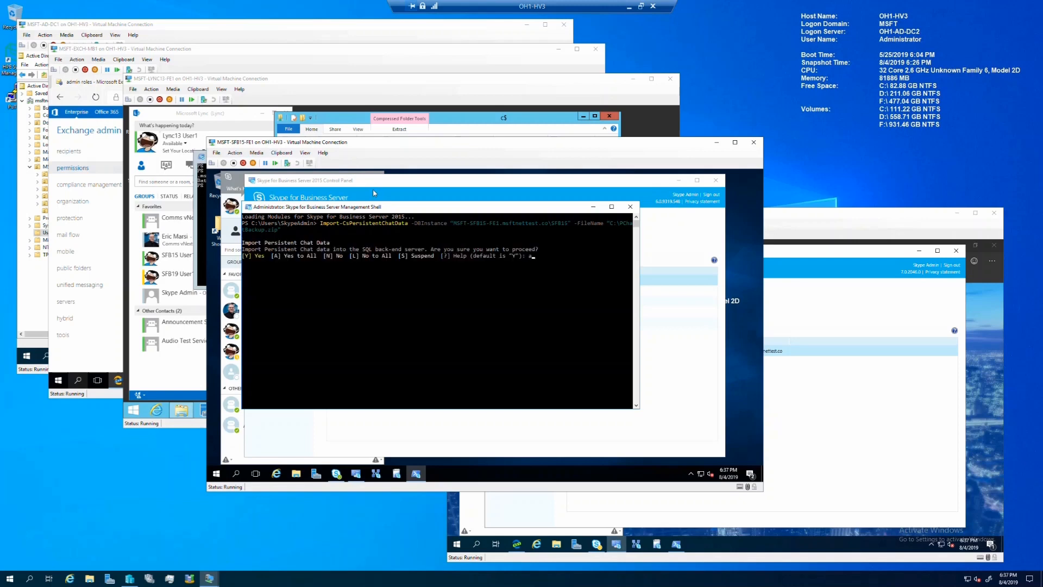
pyautogui.press('Return')
# Step: Paste the Get-CsPersistentChatRoom | Remove-CsPersistentChatRoom command for the LYNC13 chat rooms
pyautogui.click(457, 318)
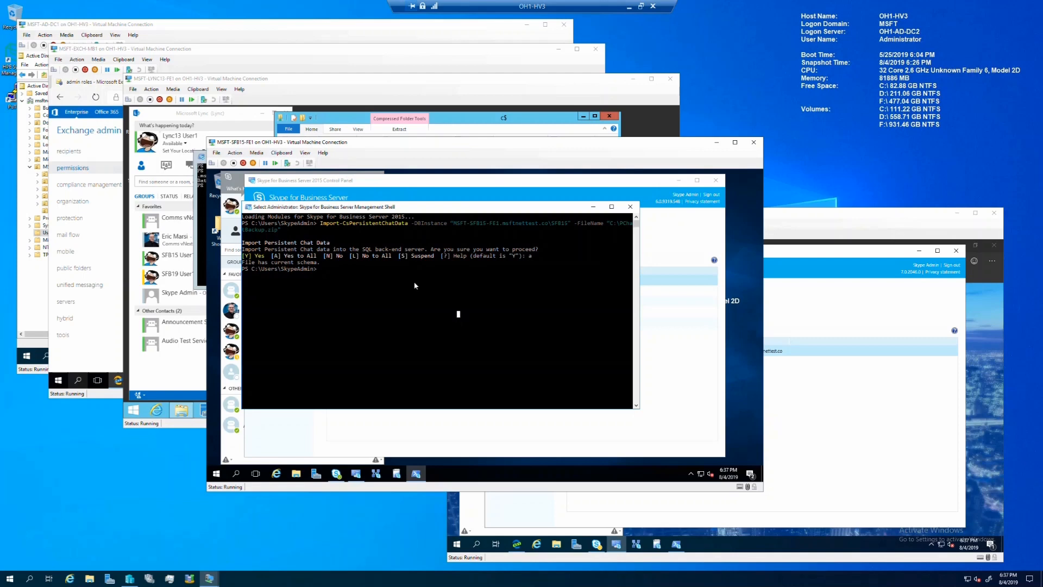
pyautogui.click(290, 155)
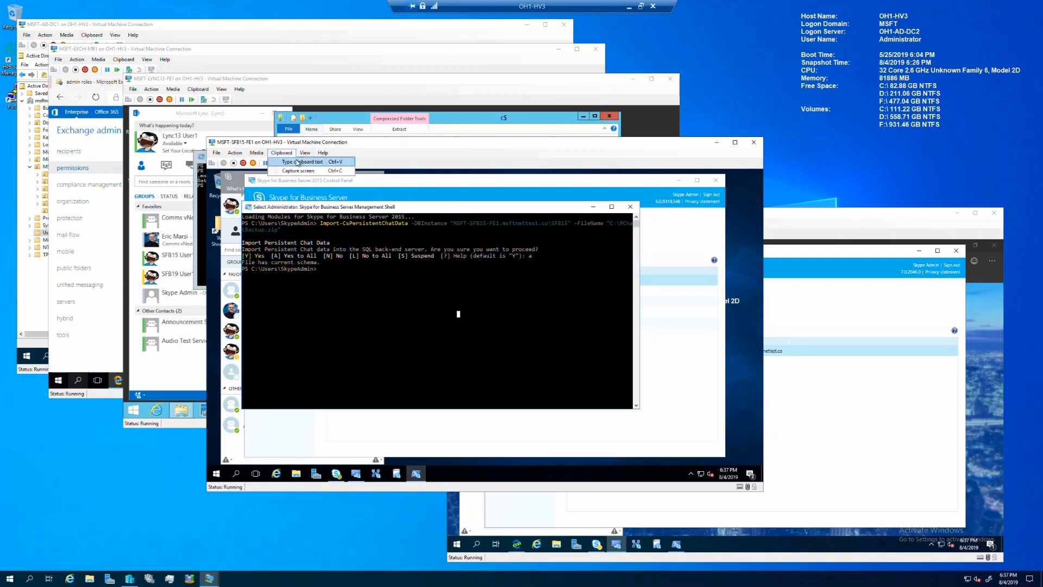
pyautogui.click(302, 162)
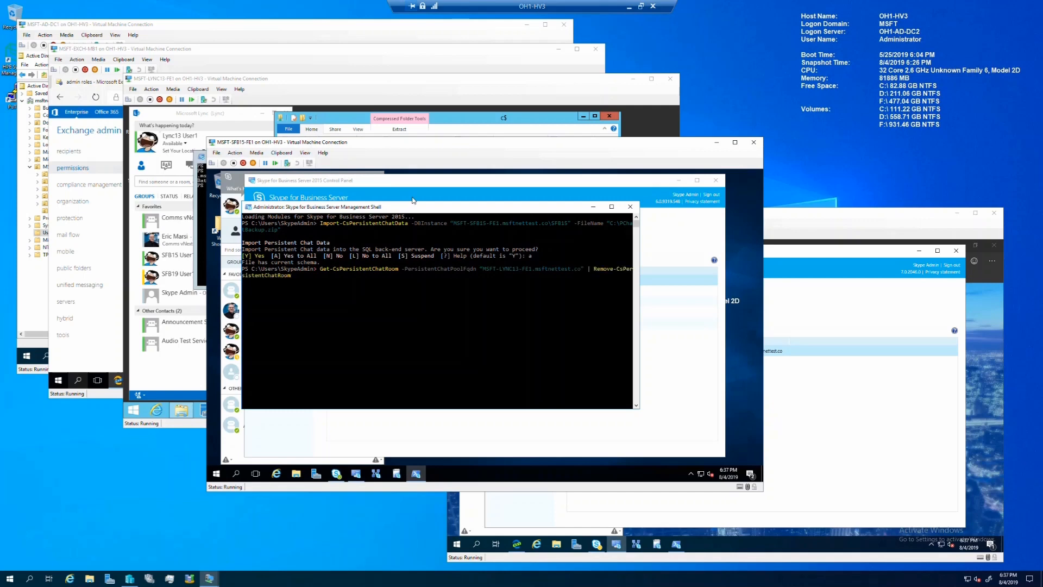
# Step: Delete chat rooms 'Comms vNext Chat' and 'Lync13 PChat Room 1', answering 'a' to confirm all
pyautogui.press('Return')
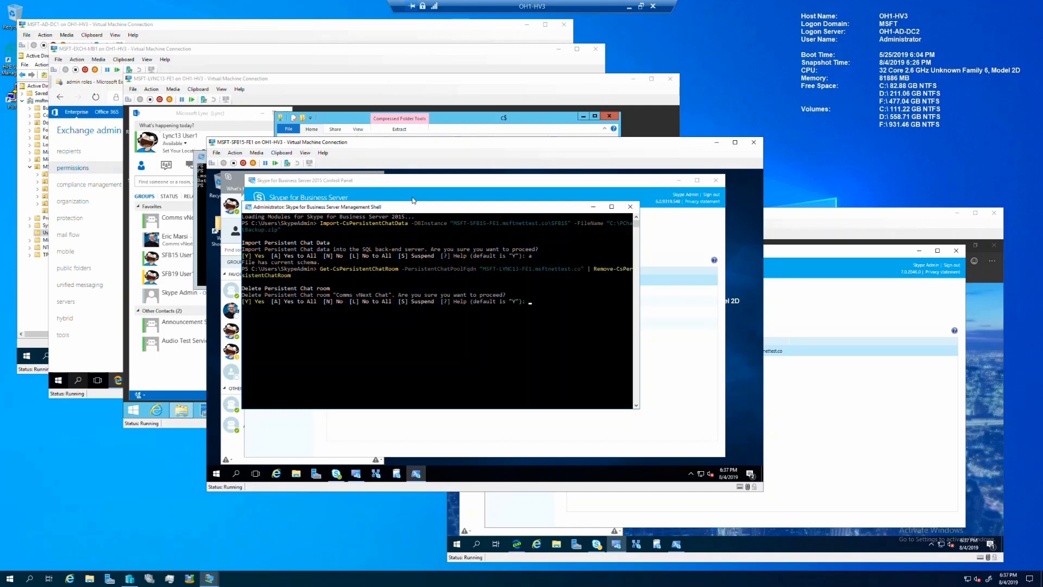
pyautogui.write('a')
pyautogui.press('Return')
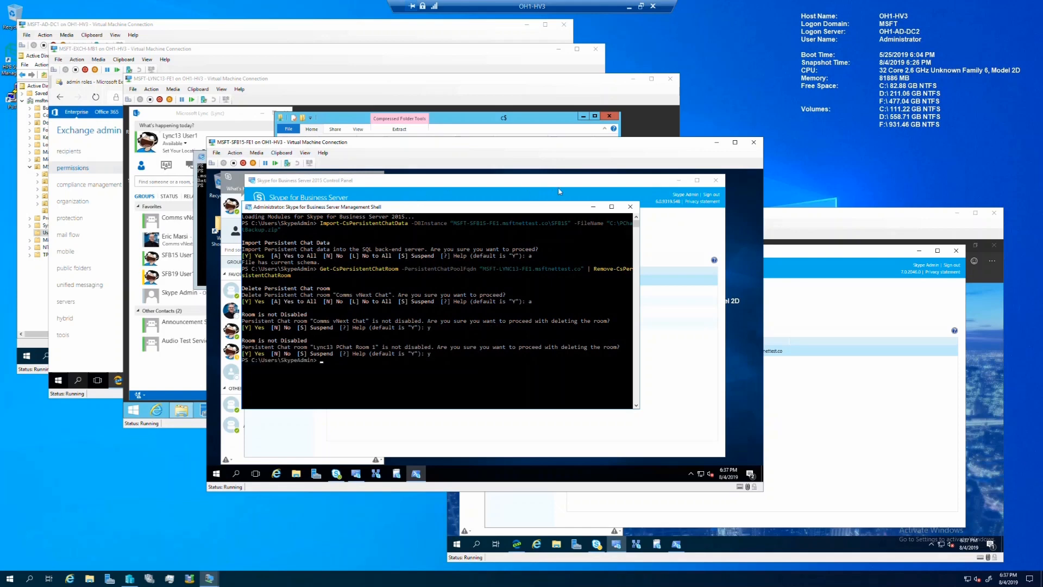
# Step: In the 2015 Control Panel, list Persistent Chat pools and select Lync13 PChat on MSFT-SFB15-FE1
pyautogui.click(598, 193)
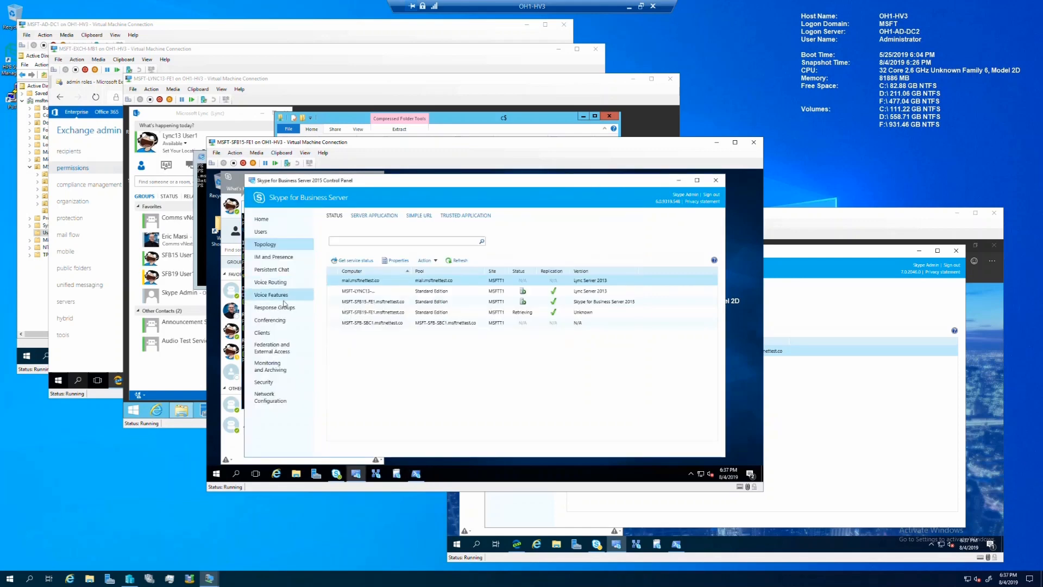
pyautogui.click(276, 274)
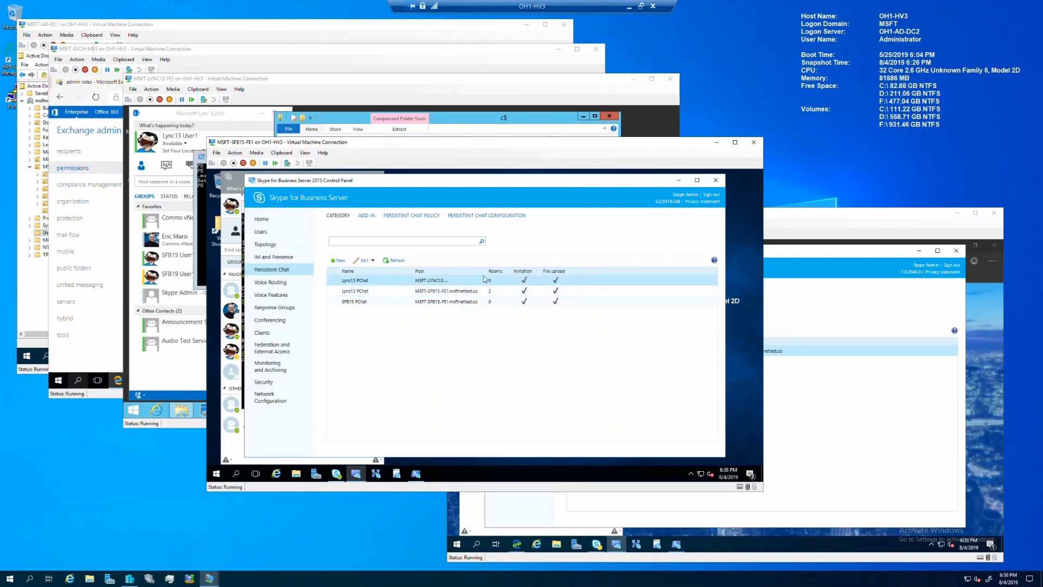
pyautogui.moveTo(486, 272); pyautogui.dragTo(536, 275)
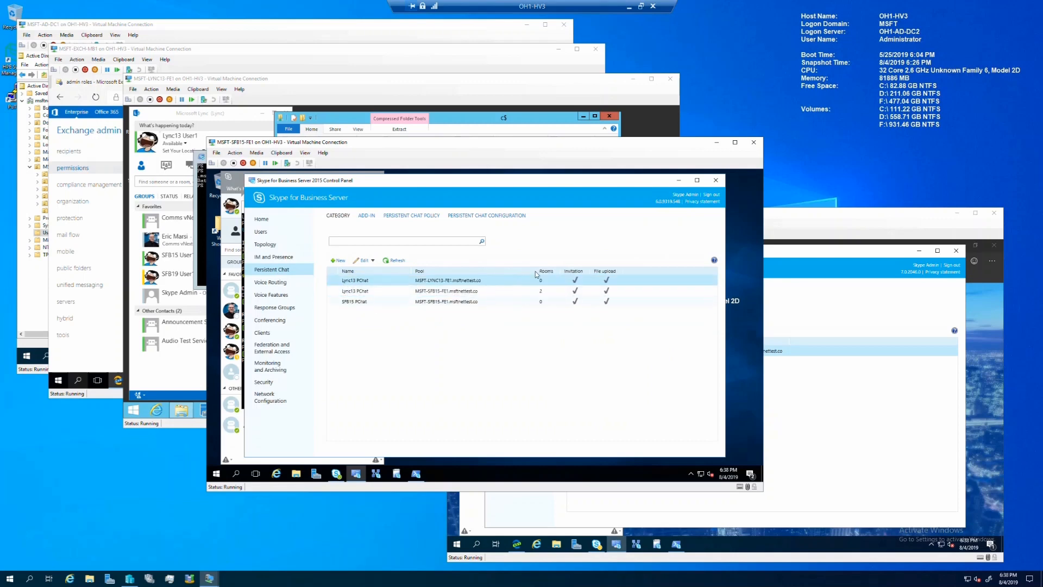
pyautogui.click(541, 292)
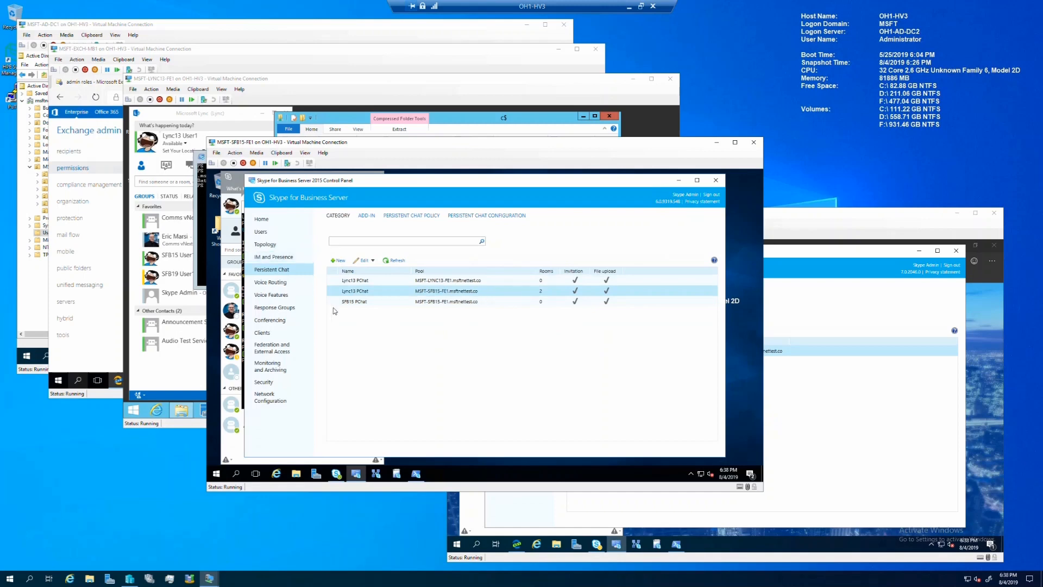
pyautogui.click(850, 220)
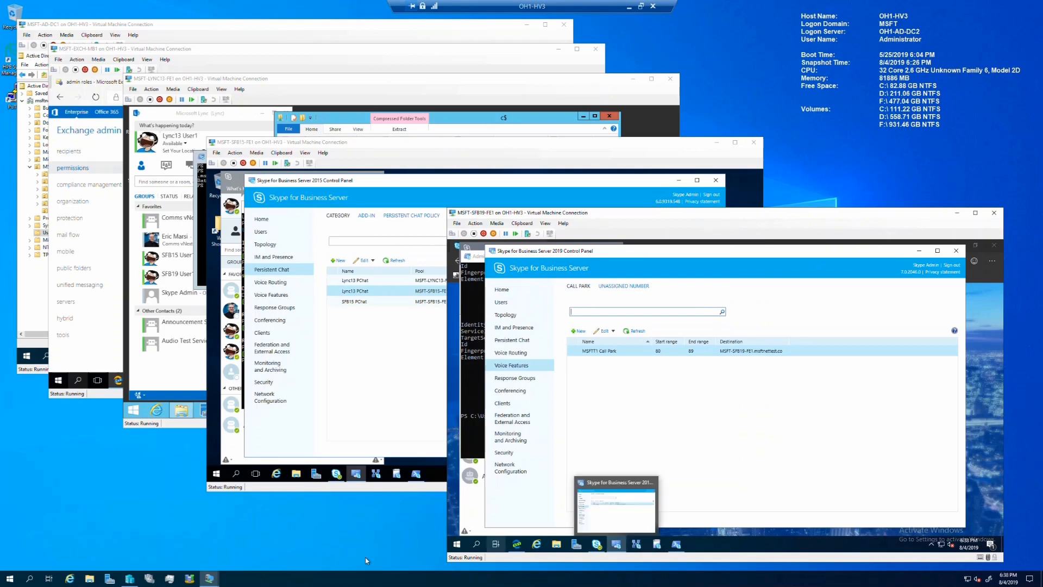
# Step: Launch Topology Builder as administrator and download the topology from the existing deployment
pyautogui.click(456, 544)
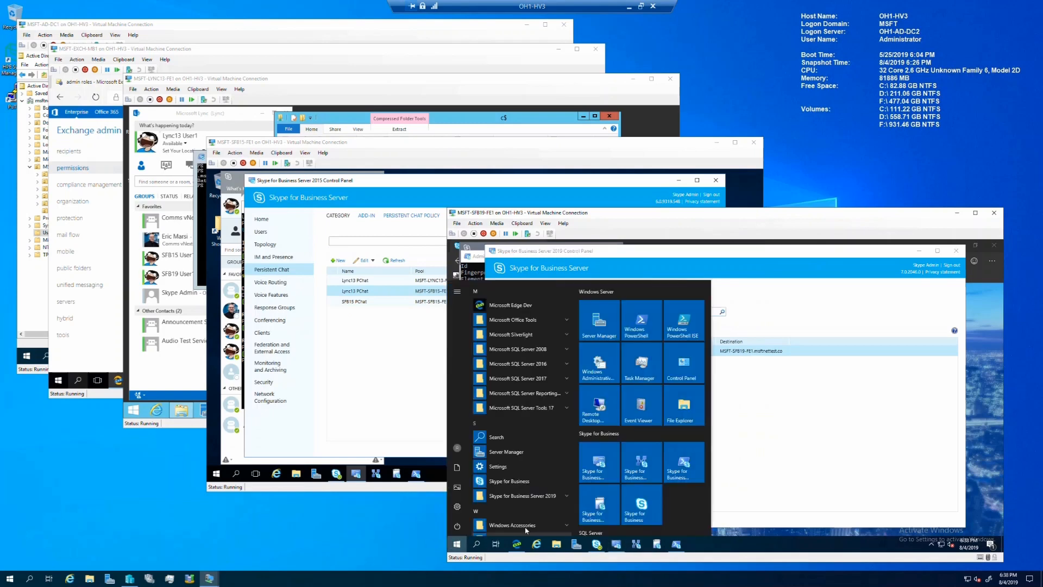
pyautogui.rightClick(652, 465)
pyautogui.moveTo(672, 500)
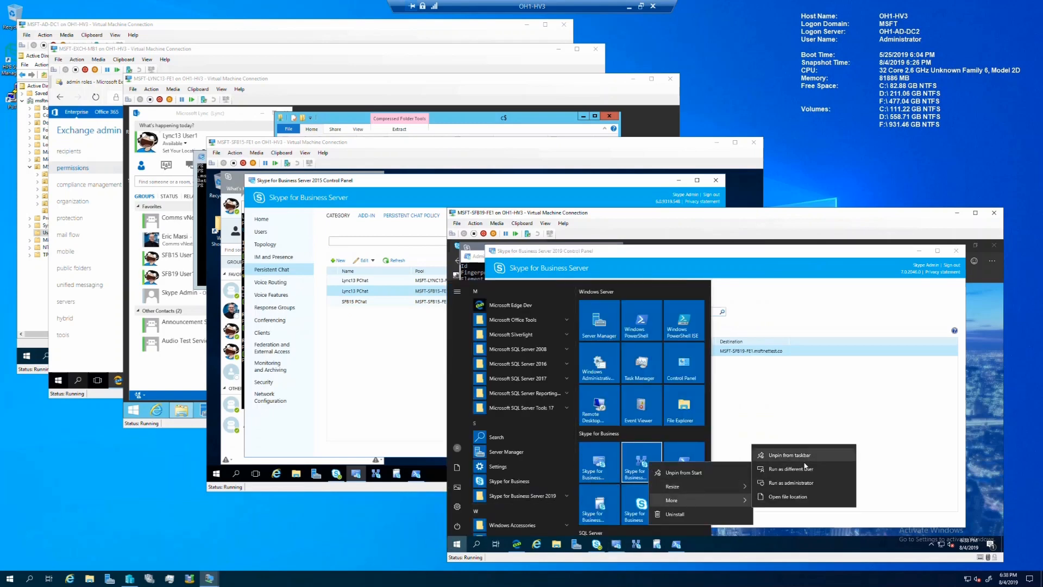
pyautogui.click(809, 482)
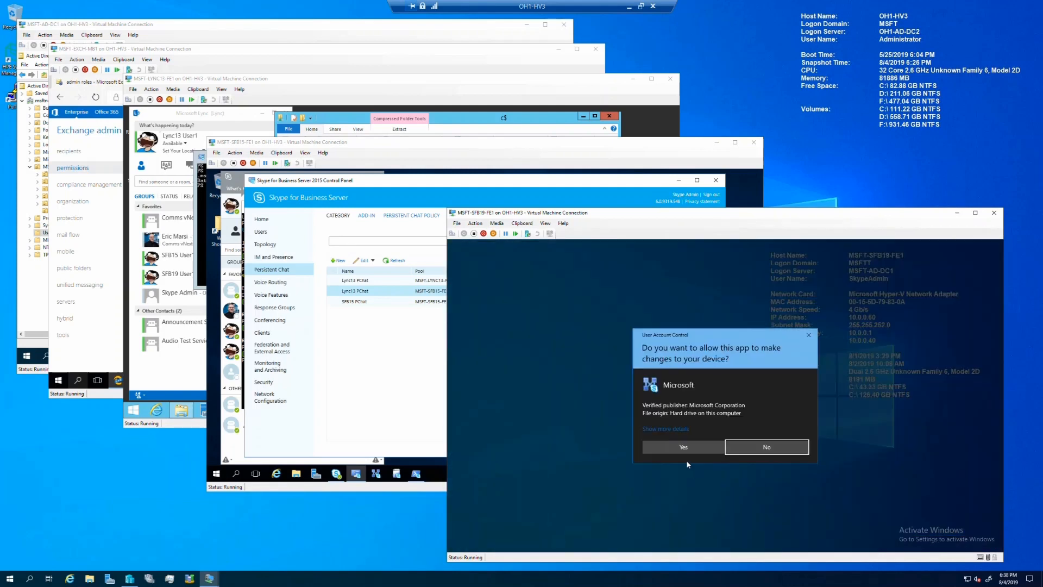
pyautogui.click(686, 446)
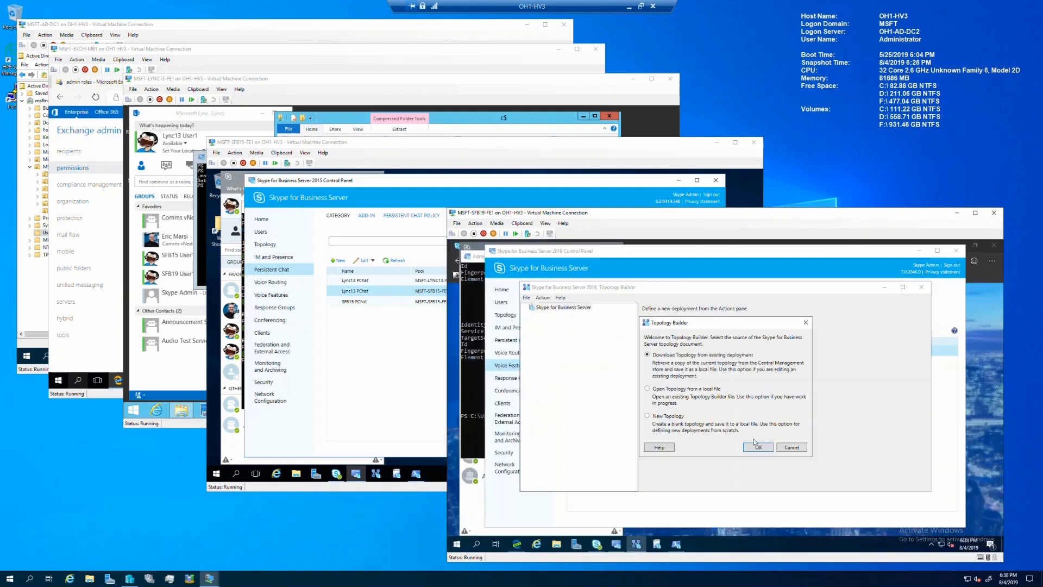
pyautogui.click(766, 446)
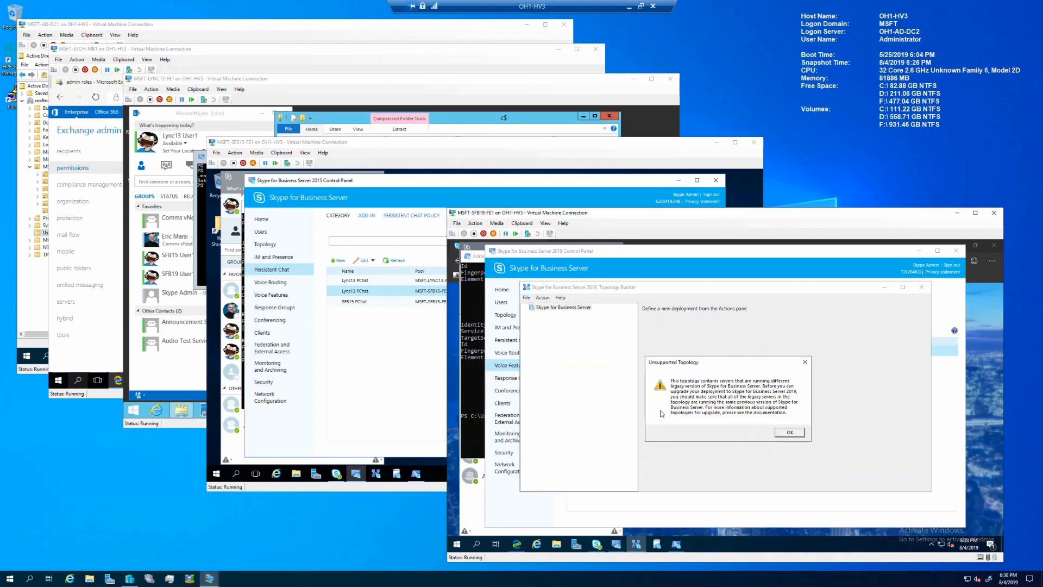
pyautogui.click(789, 432)
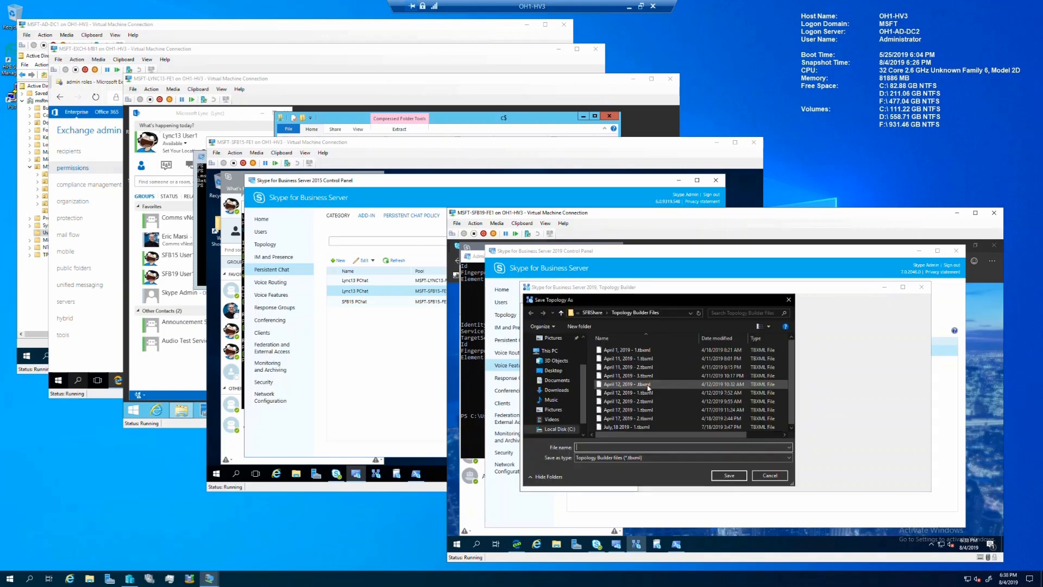
# Step: Save the downloaded topology as 'August 4, 2019' and expand the tree to the MSFTT1 site
pyautogui.click(620, 427)
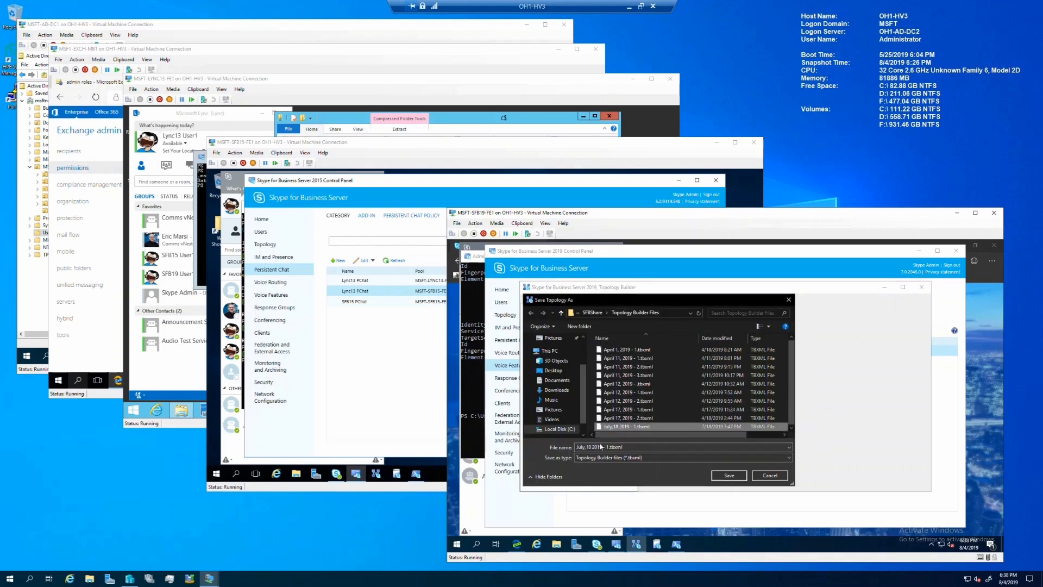
pyautogui.click(594, 447)
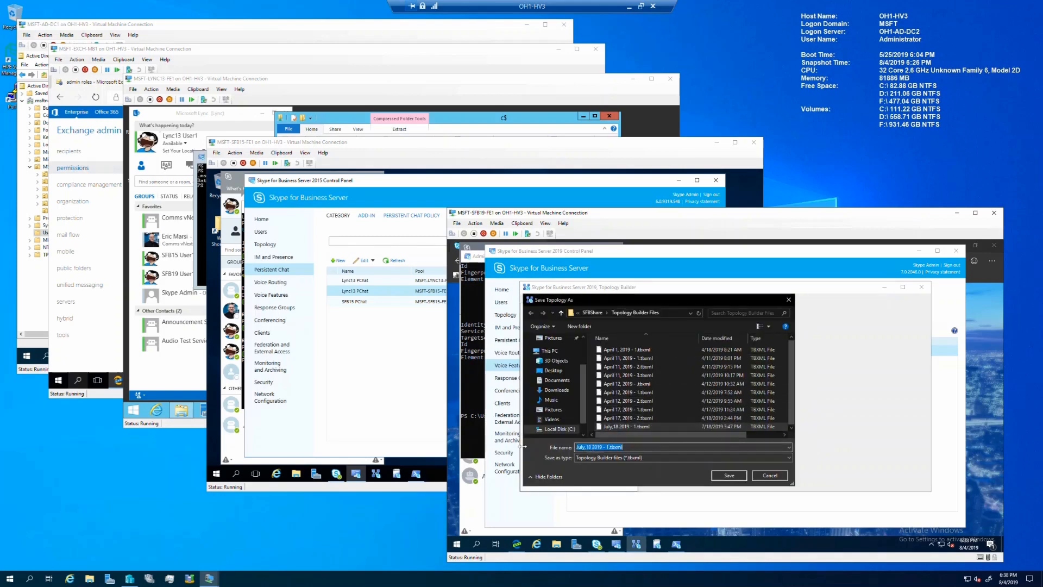
pyautogui.write('August 4, 2019 - 1')
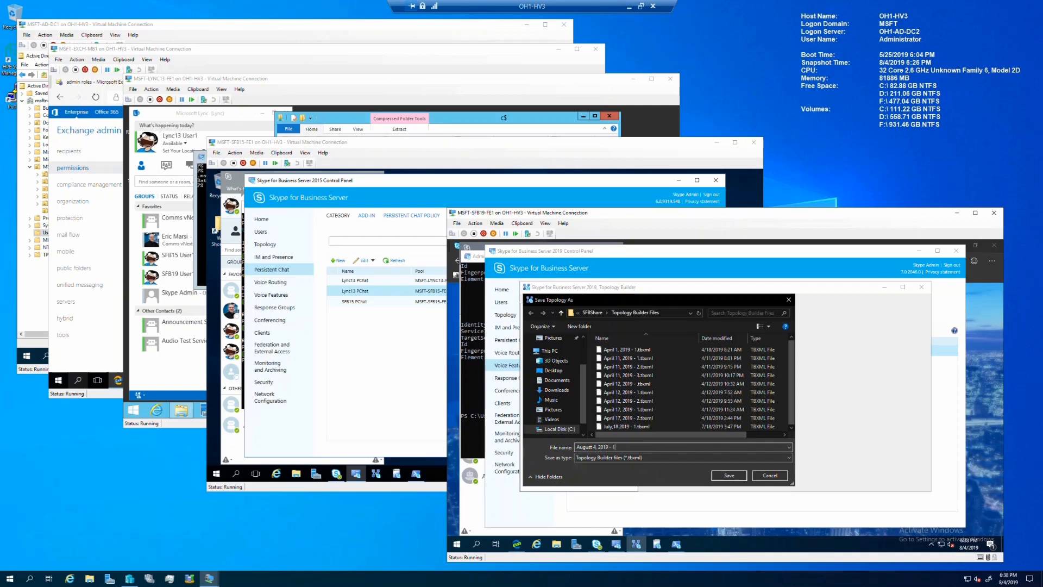
pyautogui.press('Return')
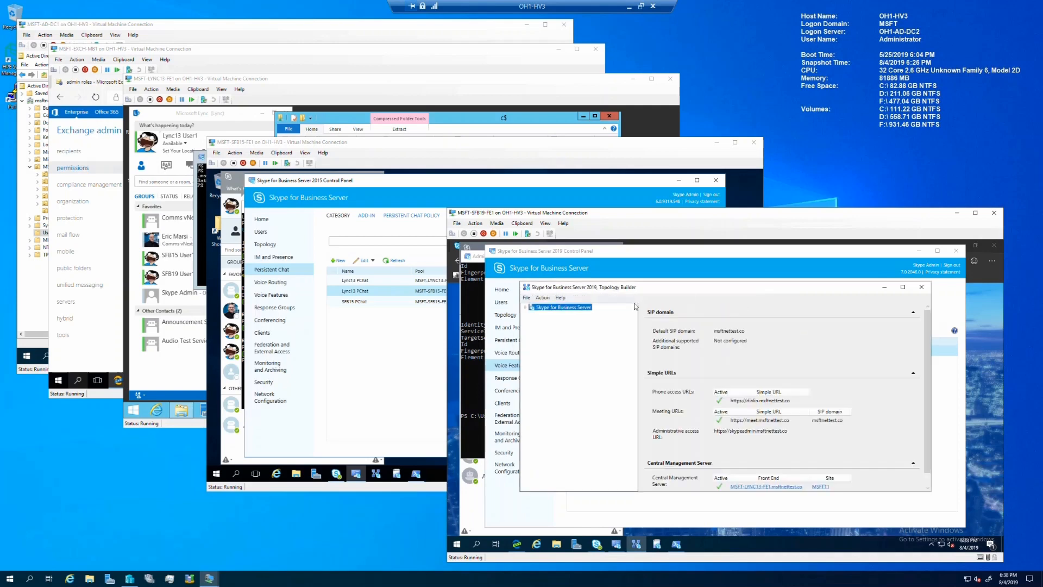
pyautogui.doubleClick(689, 291)
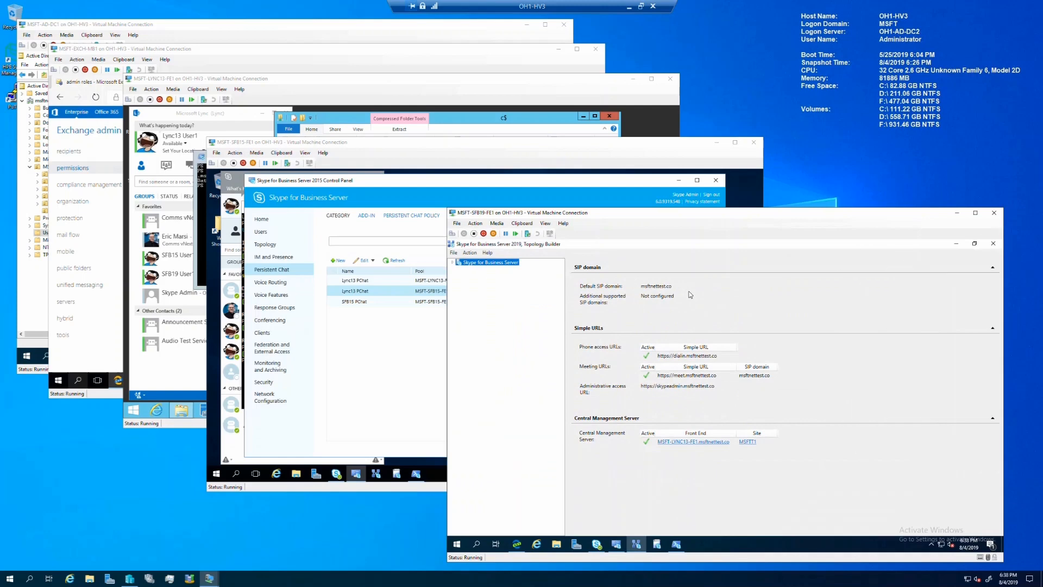
pyautogui.click(452, 262)
pyautogui.click(459, 269)
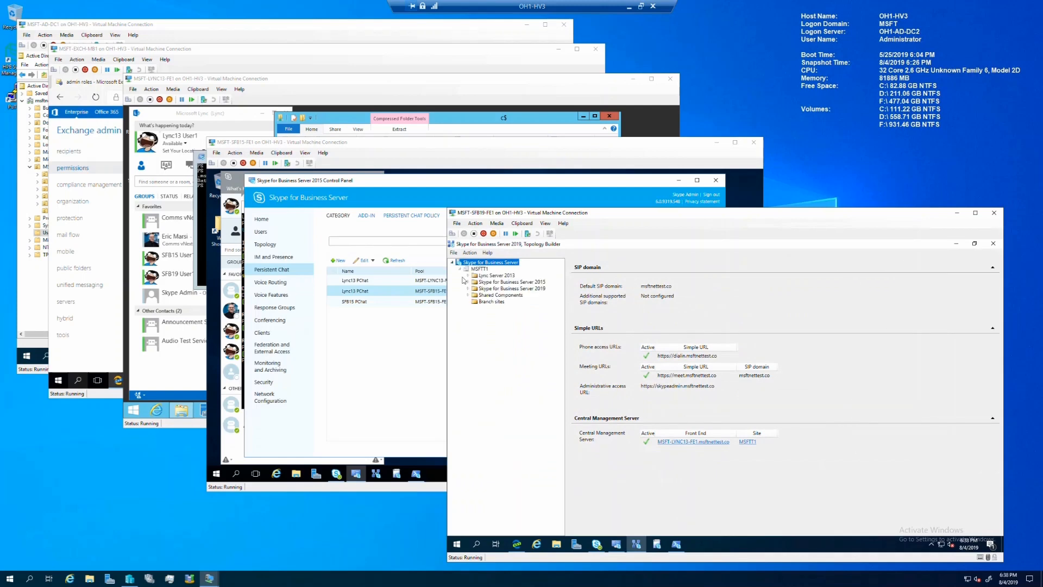
# Step: Set MSFTT1's default Persistent Chat pool to MSFT-SFB15-FE1.msftnettest.co
pyautogui.rightClick(477, 270)
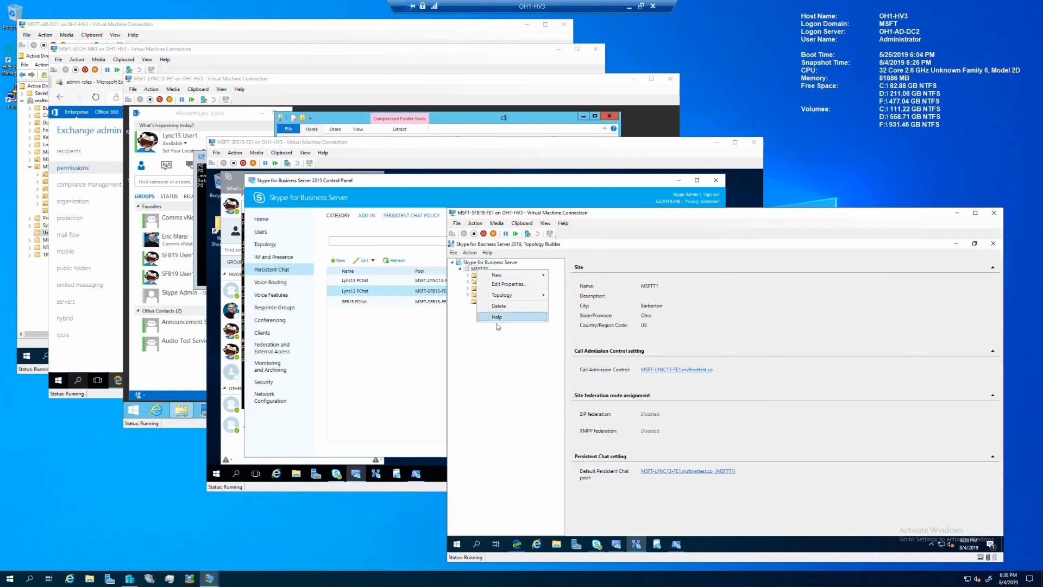
pyautogui.click(509, 284)
pyautogui.scroll(-5, 714, 399)
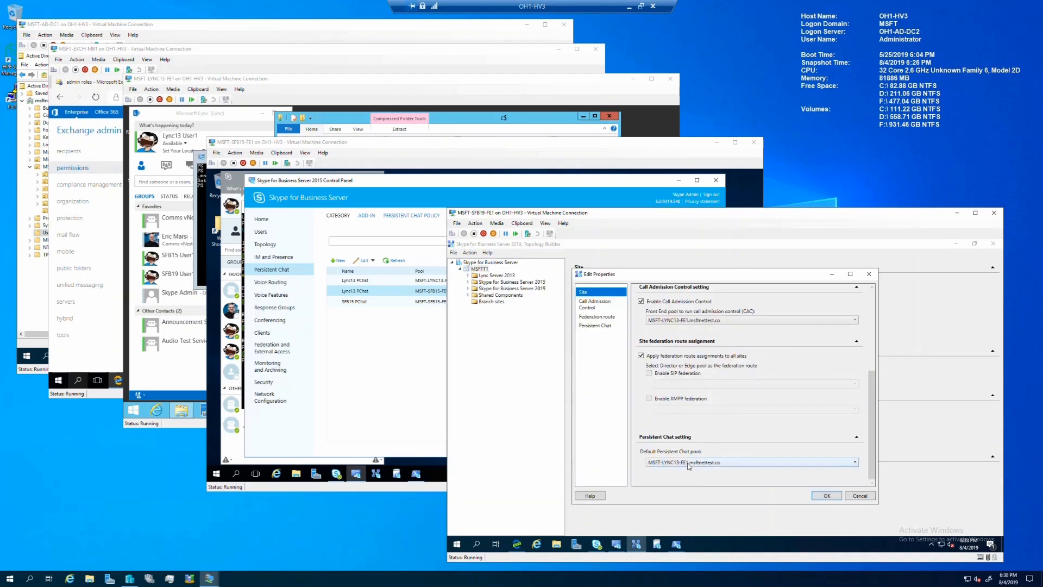
pyautogui.click(689, 466)
pyautogui.click(689, 482)
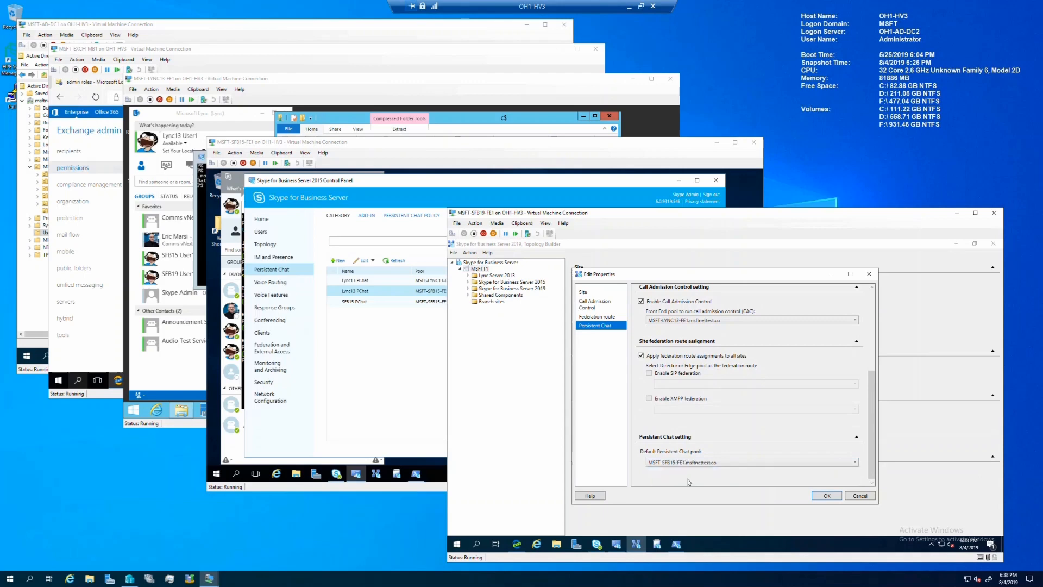
pyautogui.click(827, 495)
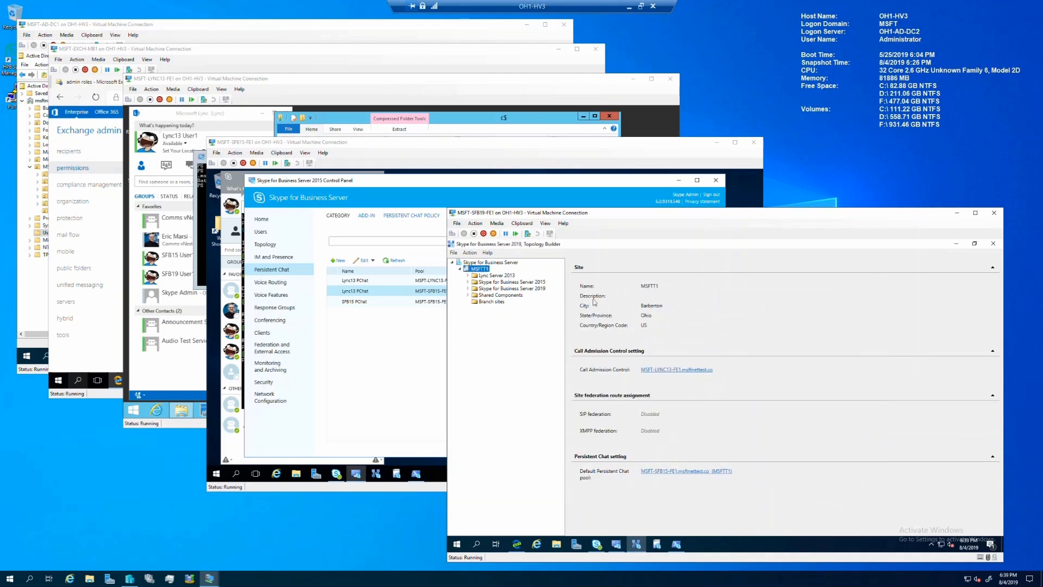
# Step: Publish the topology and close the completed wizard
pyautogui.click(468, 253)
pyautogui.moveTo(489, 284)
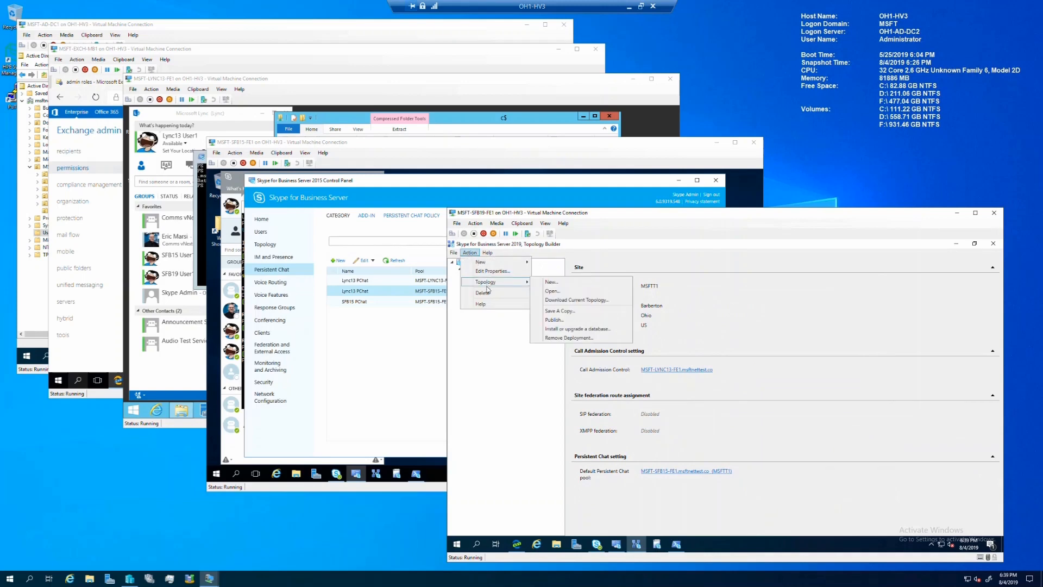
pyautogui.click(575, 320)
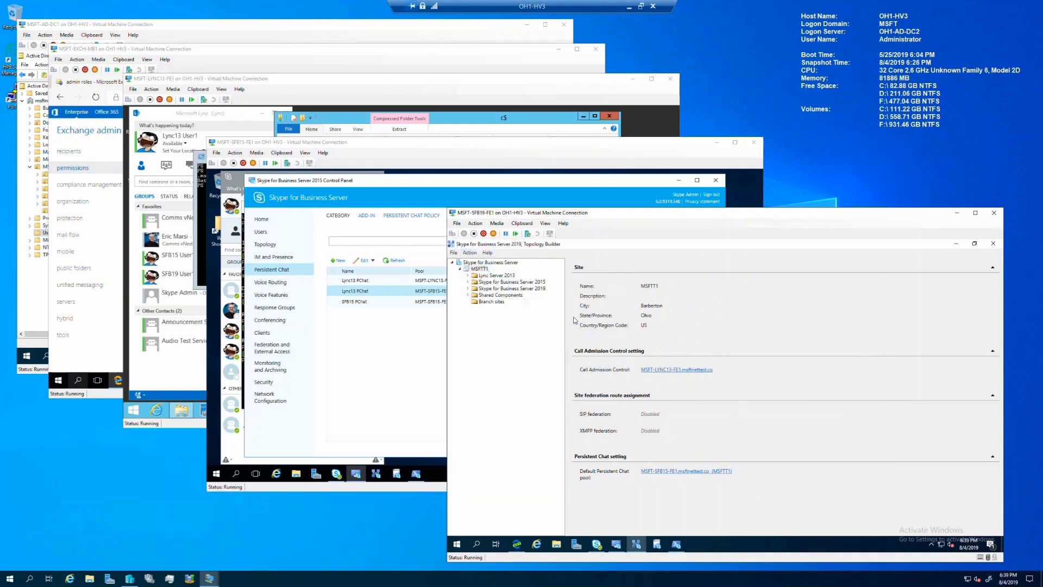
pyautogui.click(791, 470)
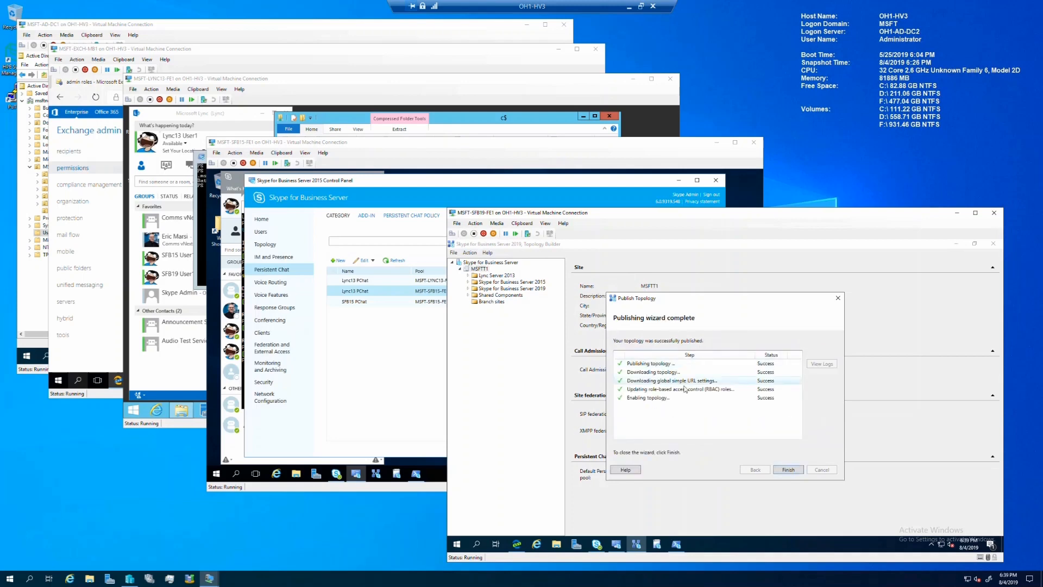
pyautogui.click(789, 470)
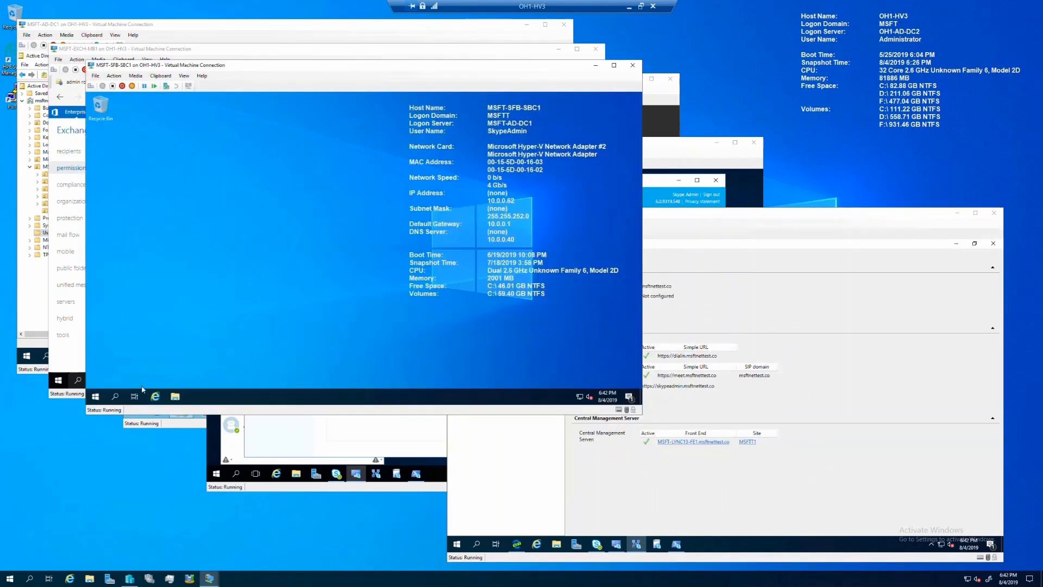
# Step: Launch the anynode frontend from the anynode program group on the SBC server
pyautogui.click(96, 397)
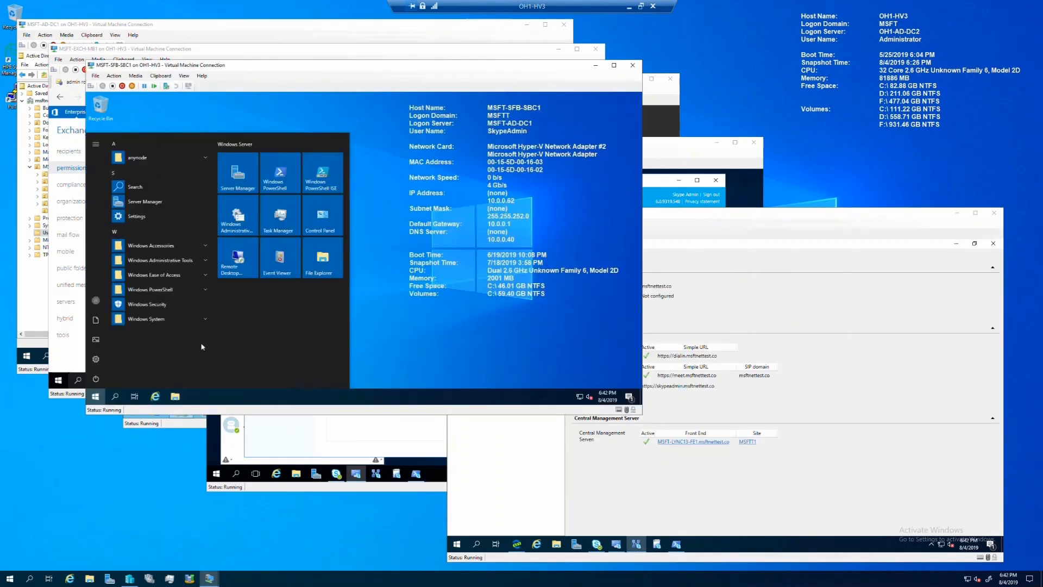
pyautogui.click(171, 159)
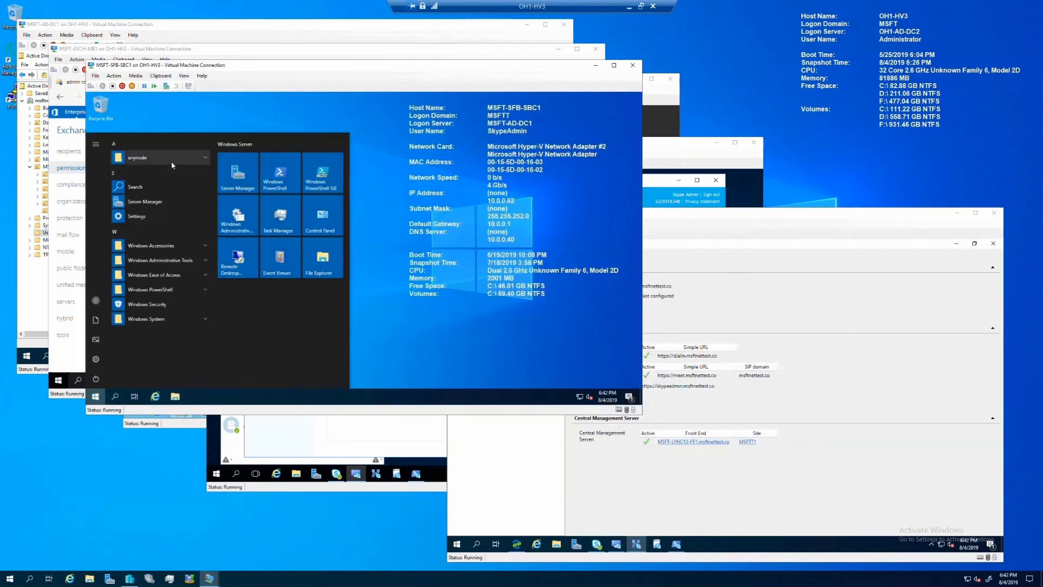
pyautogui.click(163, 172)
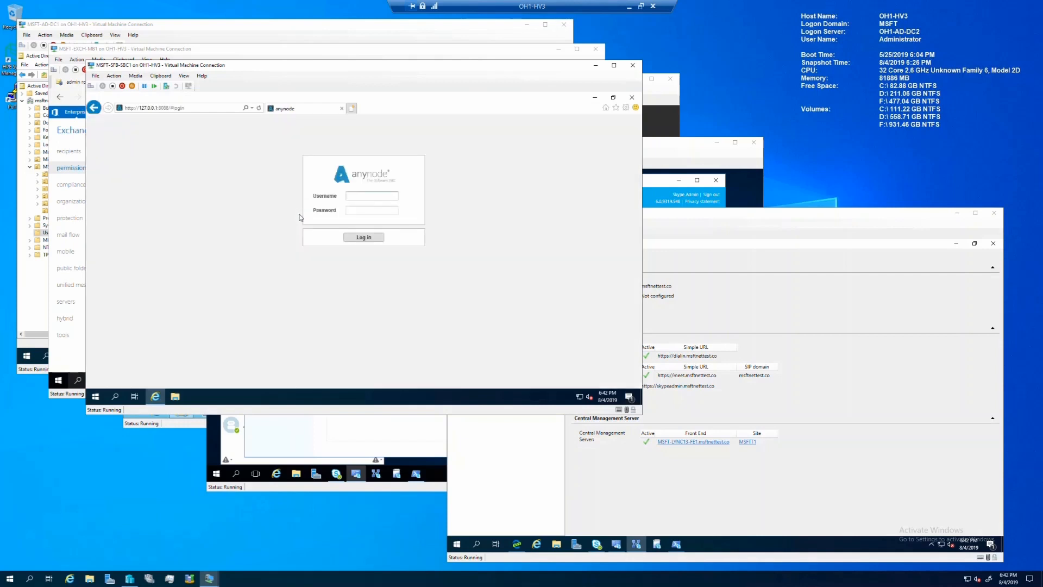
# Step: Sign in to anynode with the admin username and password
pyautogui.click(365, 196)
pyautogui.write('anadmin')
pyautogui.press('Tab')
pyautogui.write('an••••••••')
pyautogui.press('Return')
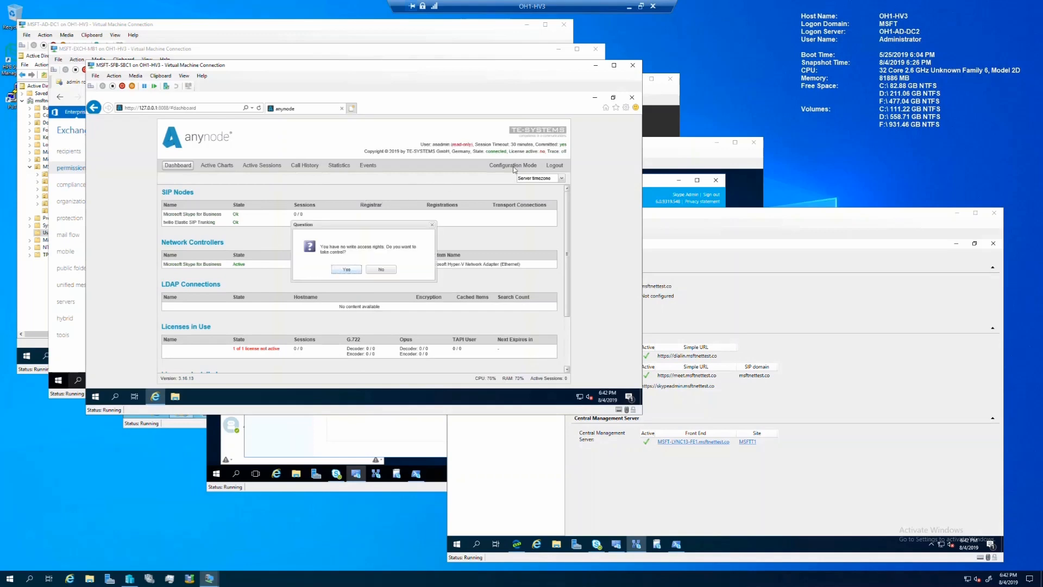
# Step: Take write control, enter configuration mode, and open the Microsoft Skype for Business node
pyautogui.click(345, 272)
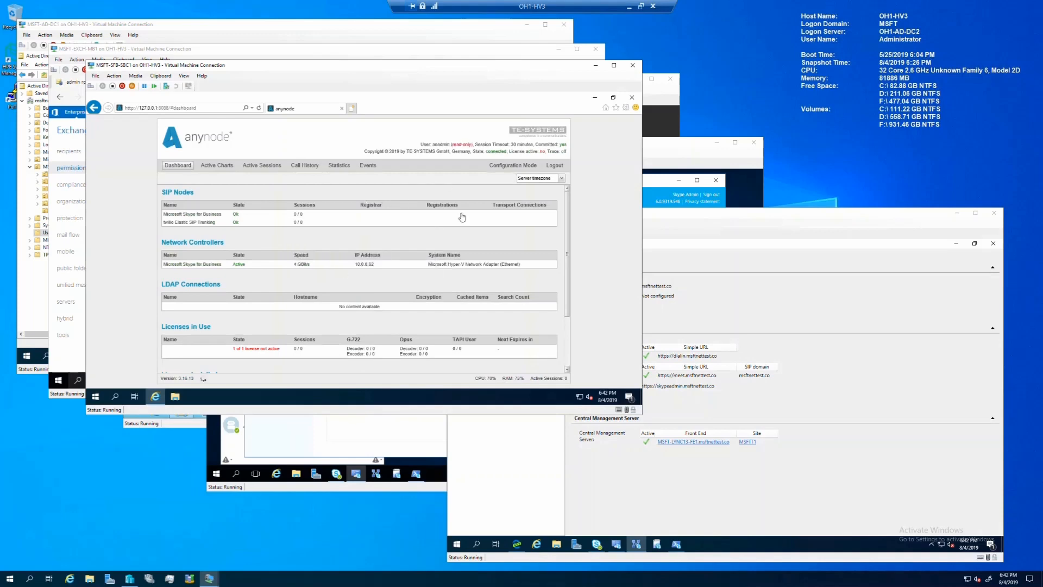
pyautogui.click(500, 167)
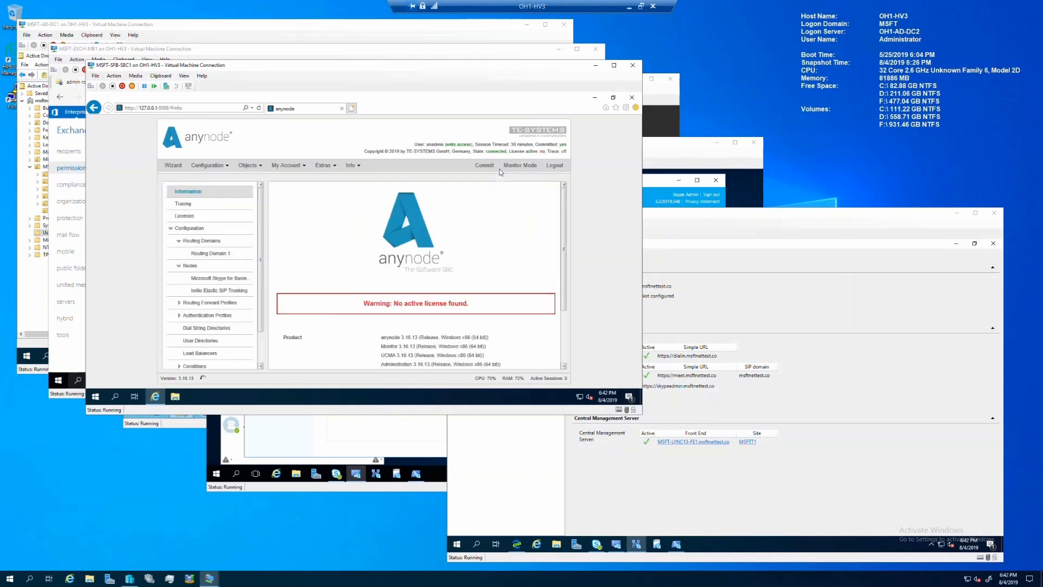
pyautogui.click(223, 279)
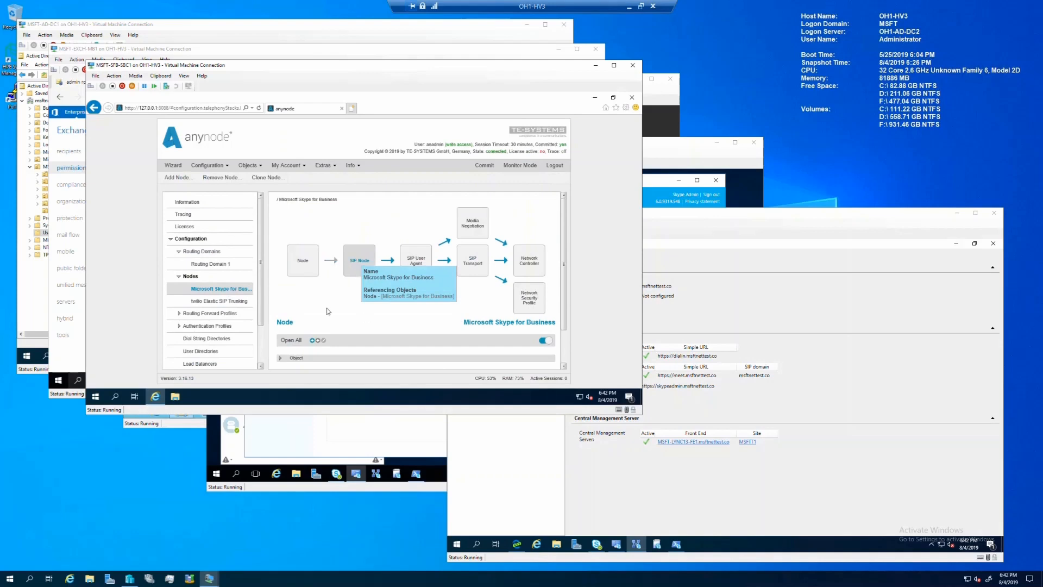
# Step: Change the Remote SIP Domain hostname from LYNC13 to SFB19, update the whitelist, and commit
pyautogui.scroll(-3, 327, 308)
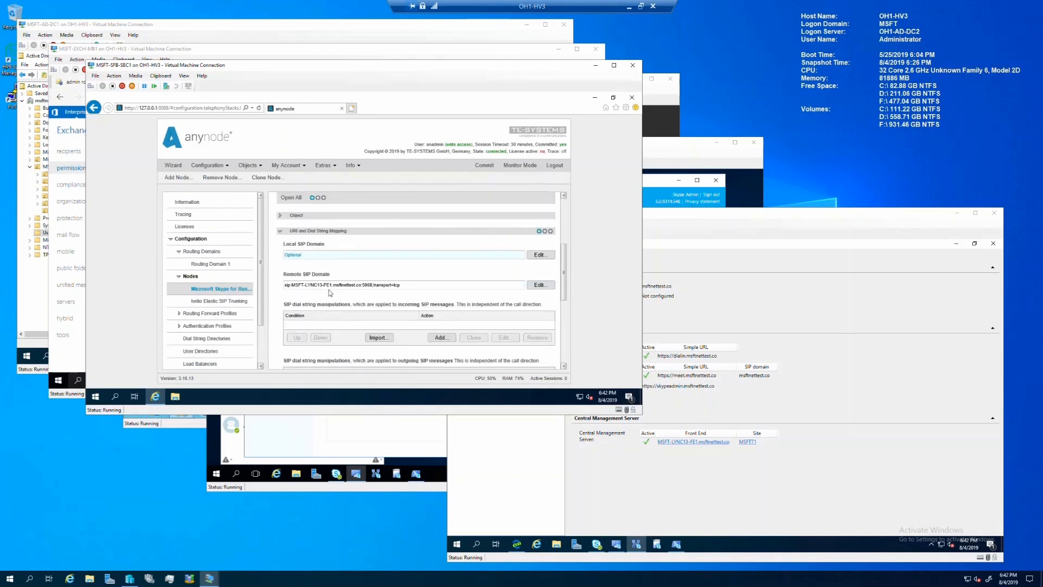
pyautogui.click(538, 286)
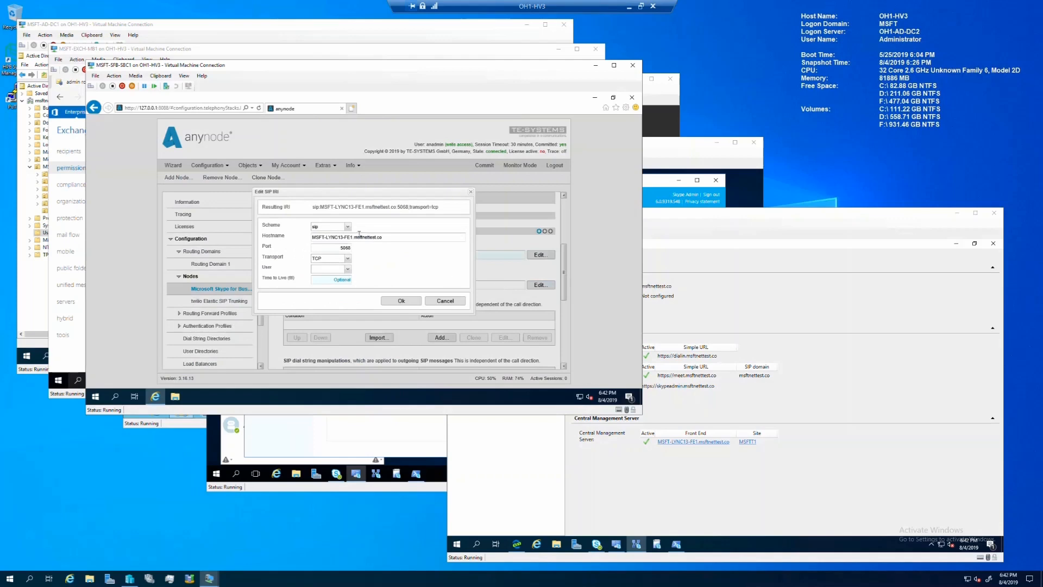
pyautogui.click(342, 238)
pyautogui.press('BackSpace')
pyautogui.press('BackSpace')
pyautogui.press('BackSpace')
pyautogui.press('BackSpace')
pyautogui.press('BackSpace')
pyautogui.press('BackSpace')
pyautogui.write('SFB19')
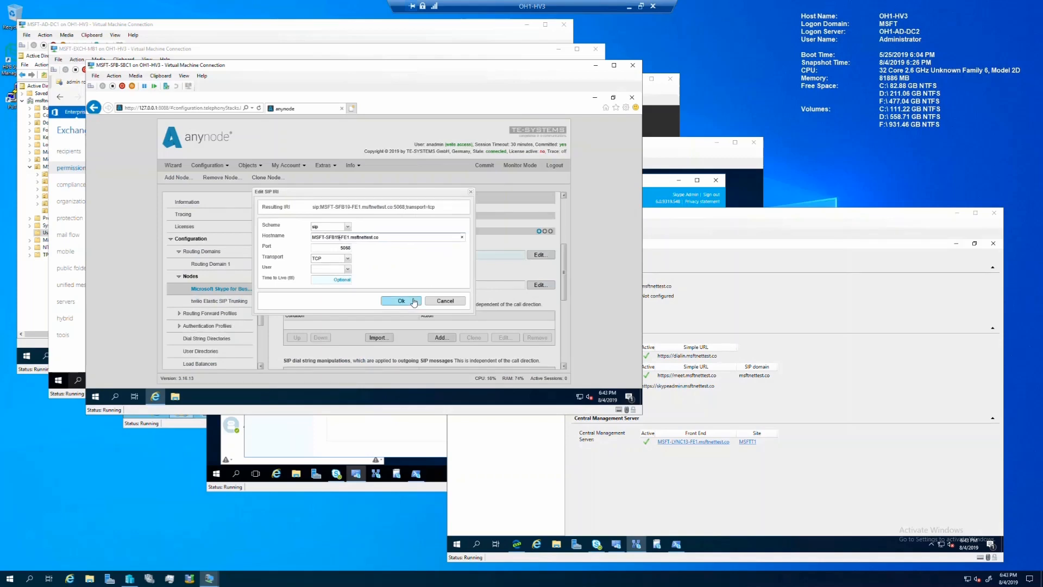
pyautogui.click(414, 303)
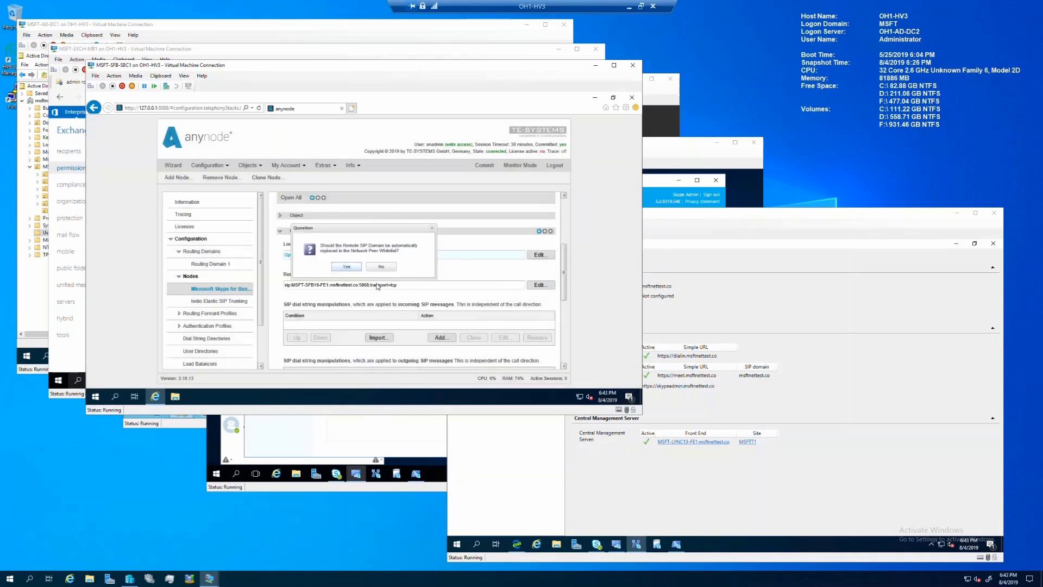
pyautogui.click(346, 267)
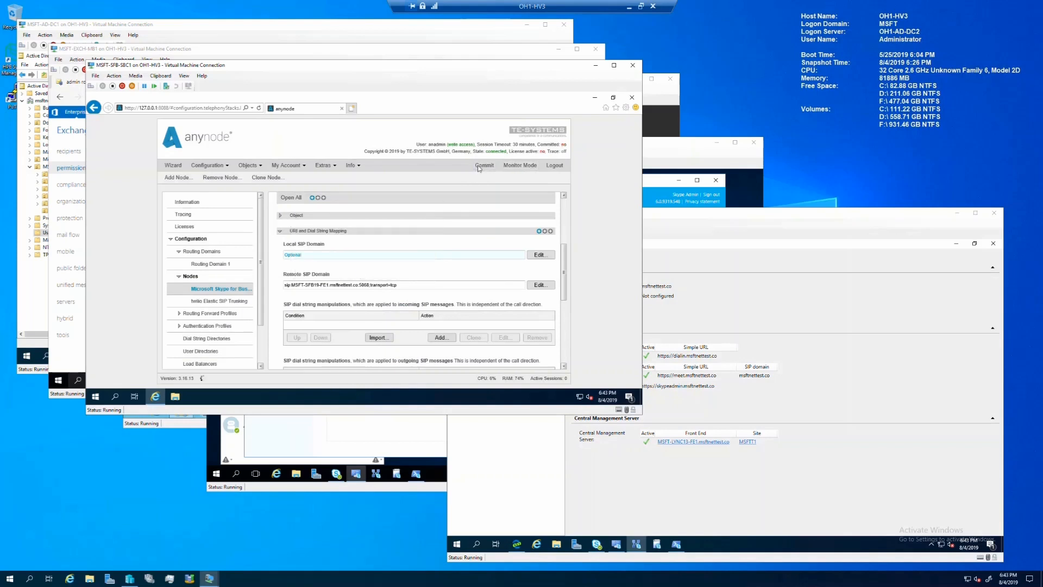
pyautogui.click(517, 166)
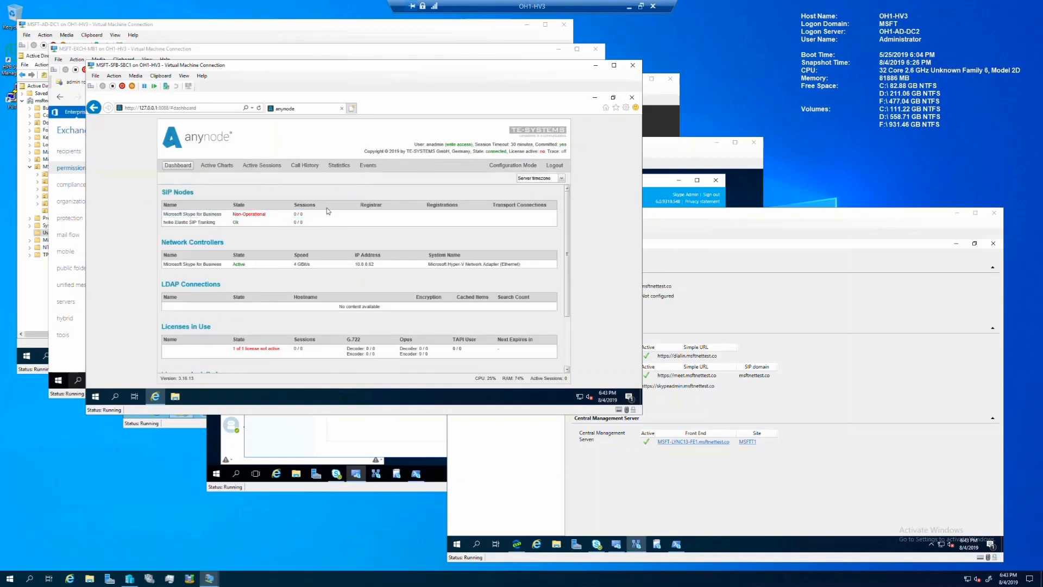
# Step: Enable TCP port 5068 on the MSFT-SFB19-FE1 mediation pool
pyautogui.click(631, 452)
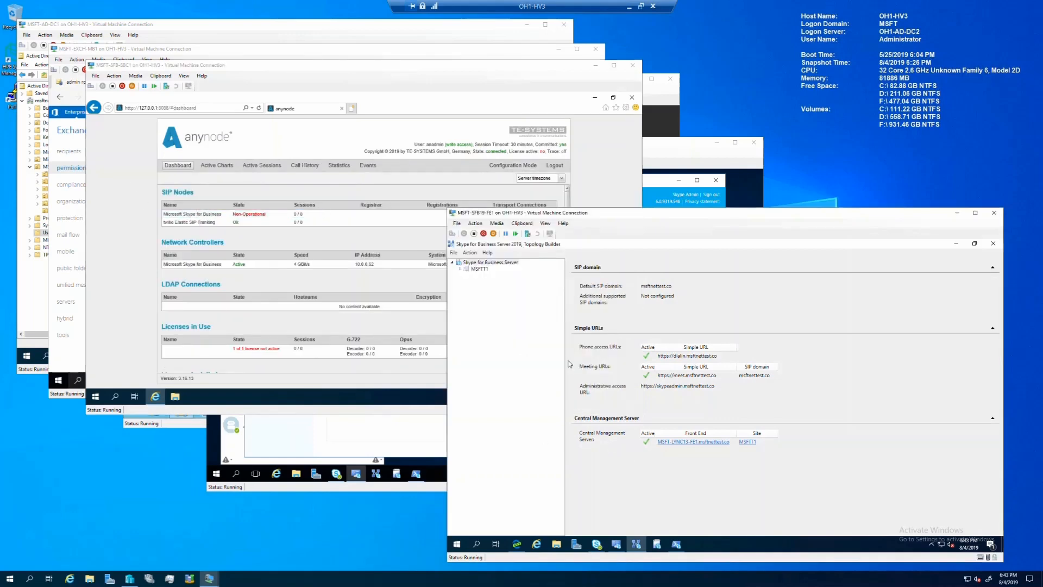
pyautogui.click(459, 268)
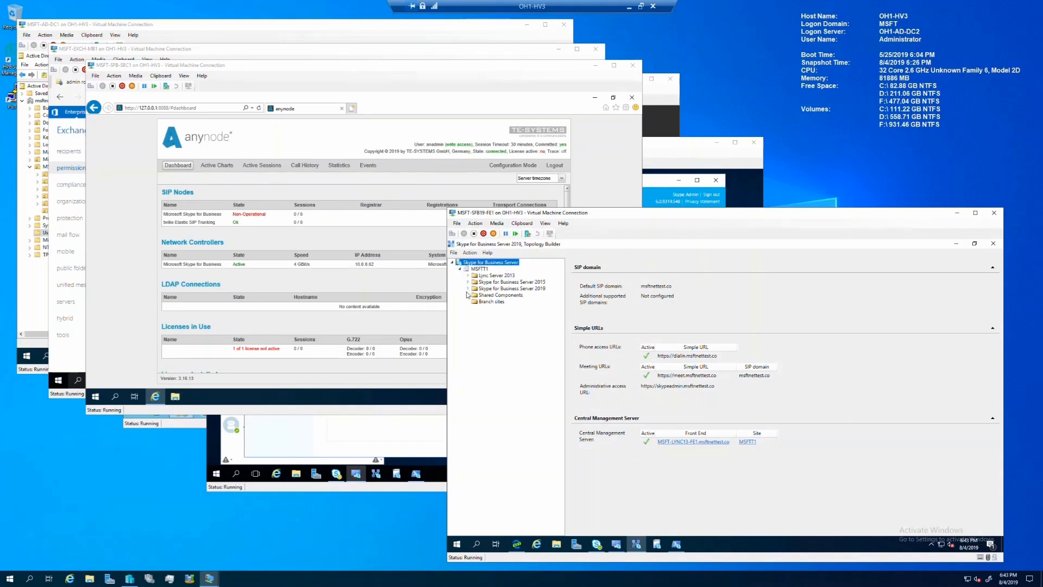
pyautogui.click(468, 288)
pyautogui.click(477, 296)
pyautogui.click(476, 321)
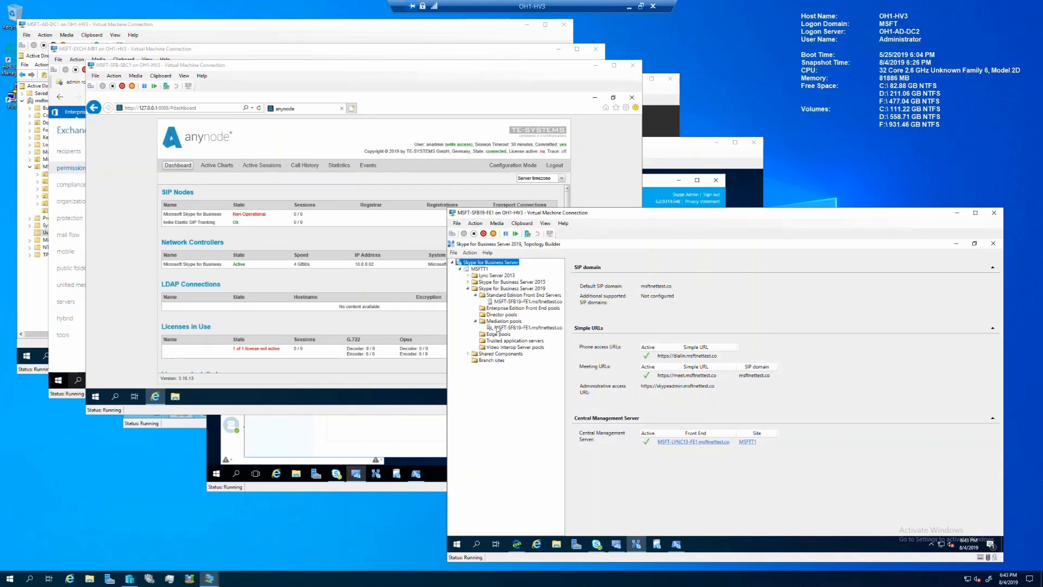
pyautogui.click(499, 328)
pyautogui.rightClick(499, 328)
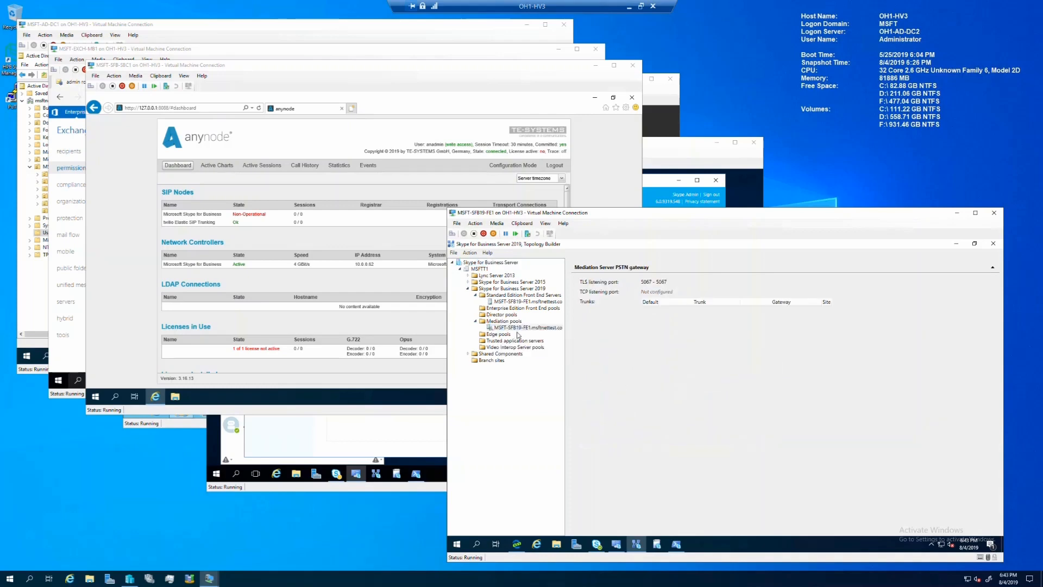
pyautogui.click(518, 335)
pyautogui.doubleClick(705, 310)
pyautogui.click(651, 320)
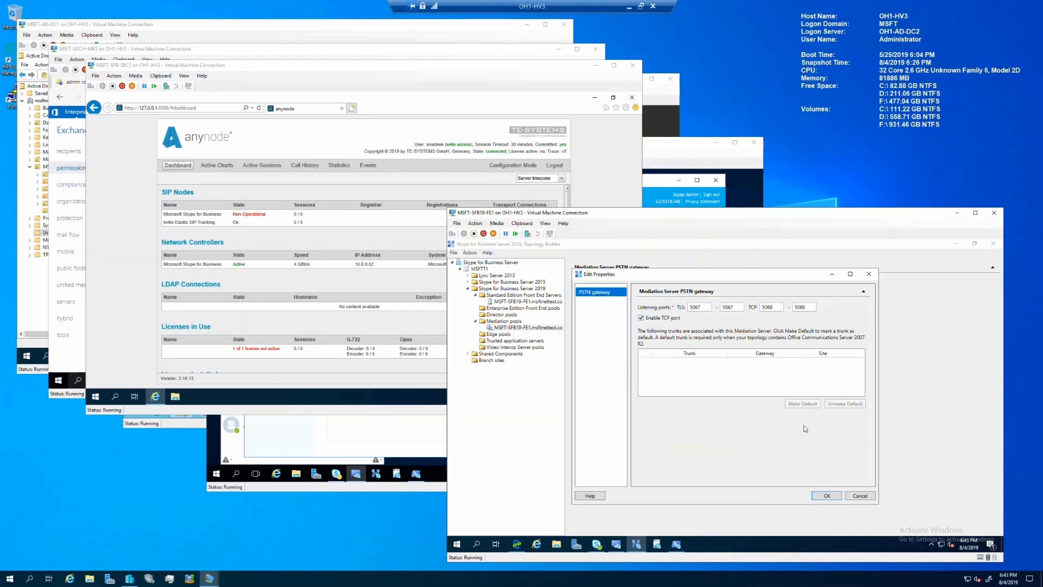
pyautogui.click(832, 495)
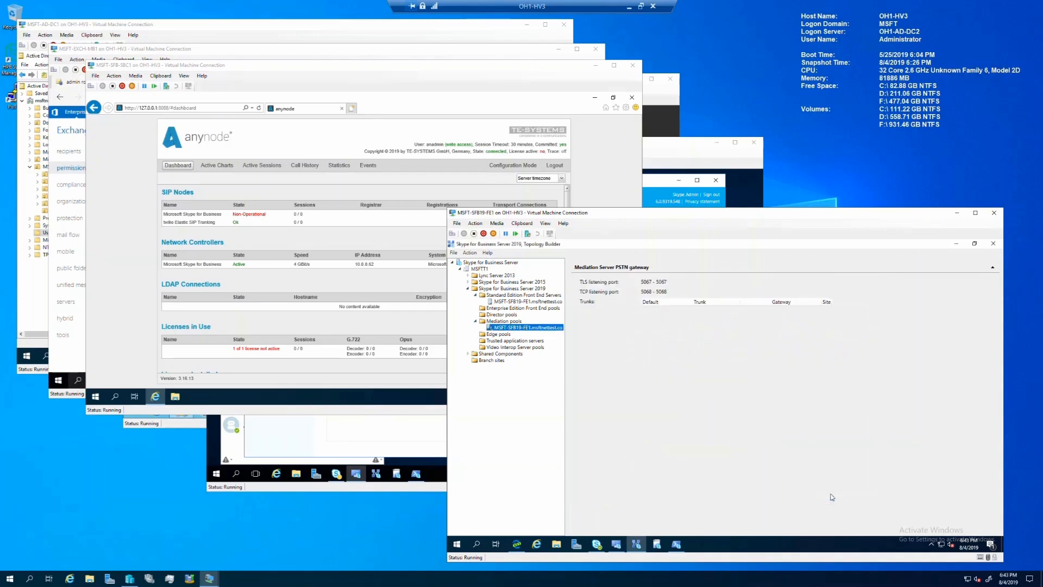
# Step: Associate the MSFT-SFB-SBC1 trunk with mediation server MSFT-SFB19-FE1
pyautogui.click(468, 354)
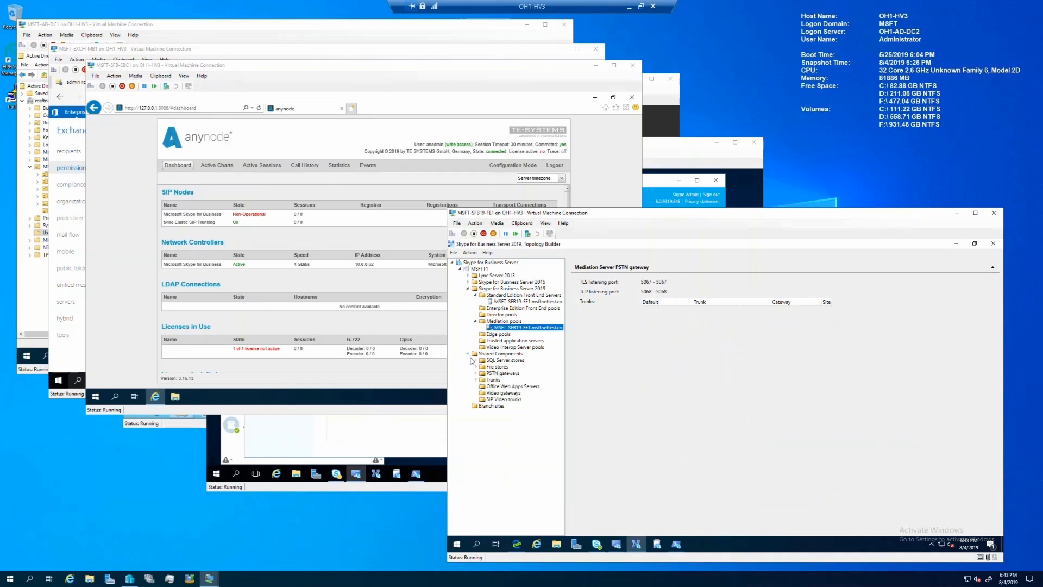
pyautogui.click(477, 374)
pyautogui.click(476, 386)
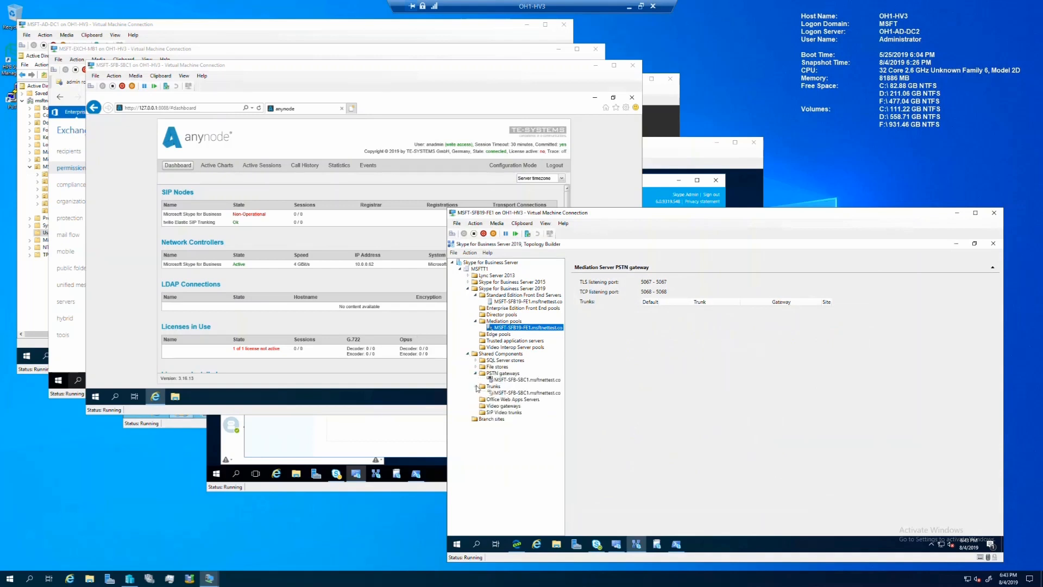
pyautogui.click(508, 393)
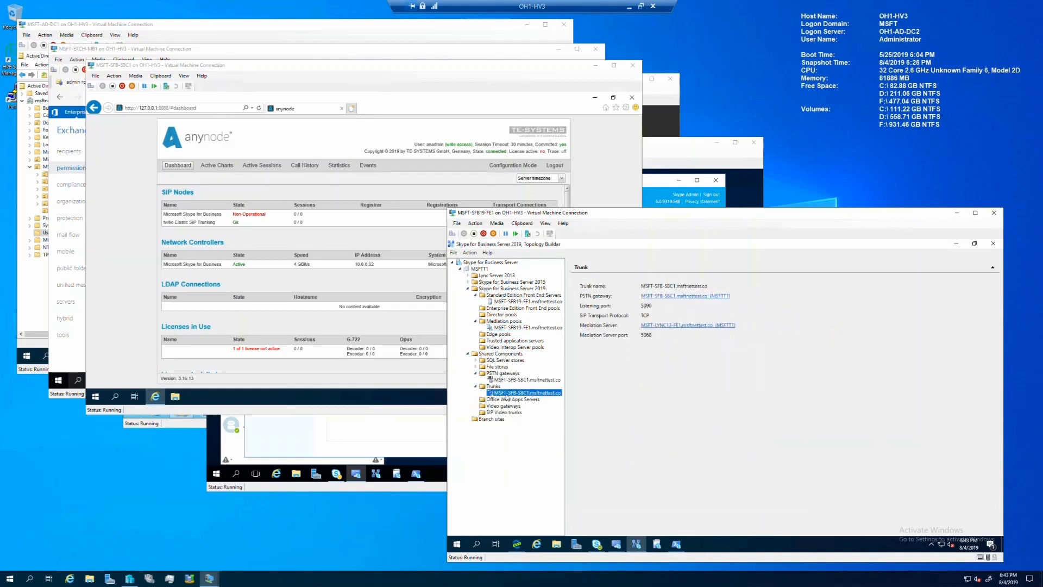
pyautogui.rightClick(507, 397)
pyautogui.click(565, 395)
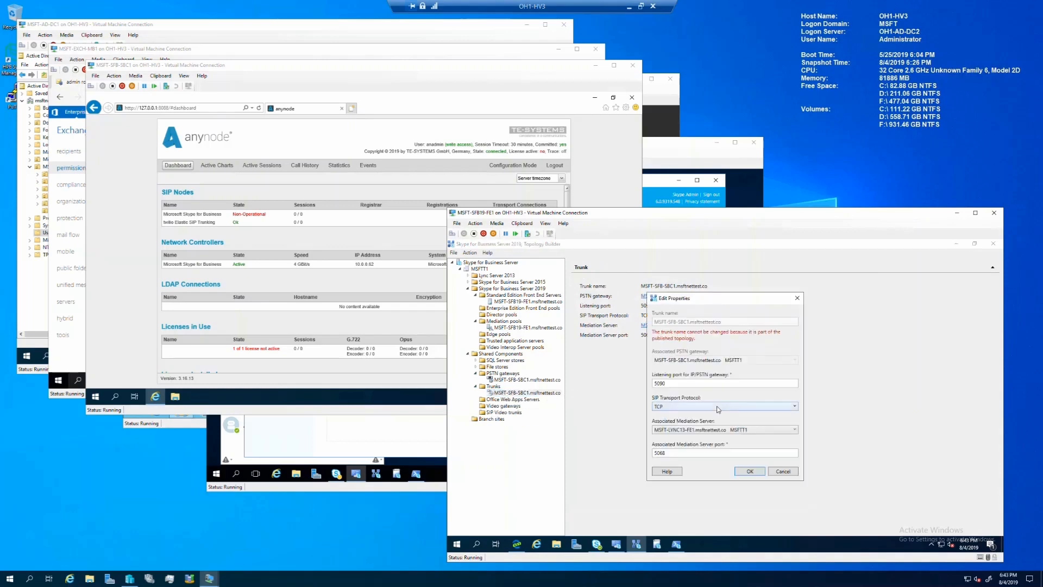
pyautogui.click(724, 430)
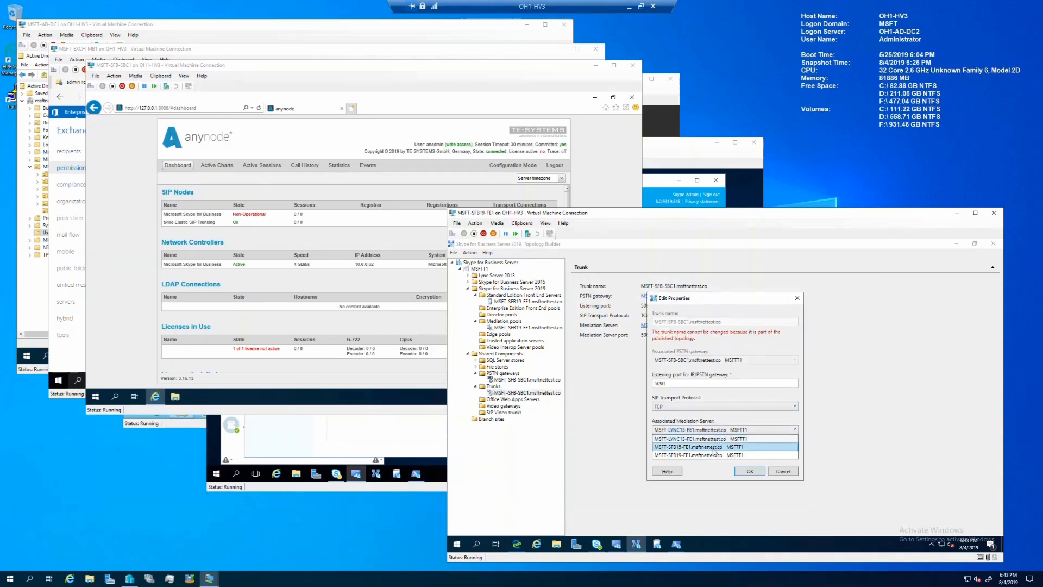
pyautogui.click(713, 455)
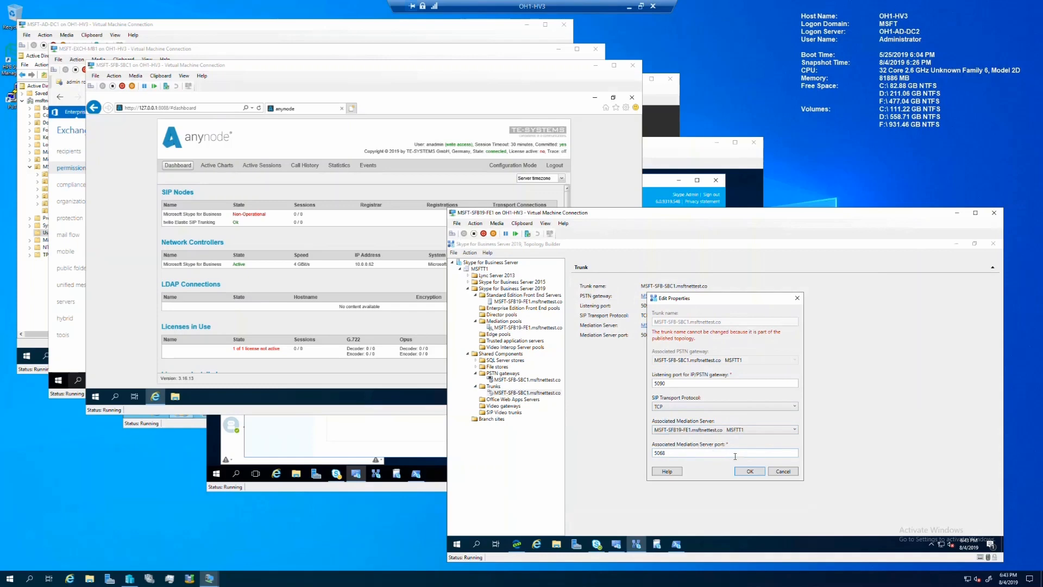
pyautogui.click(758, 471)
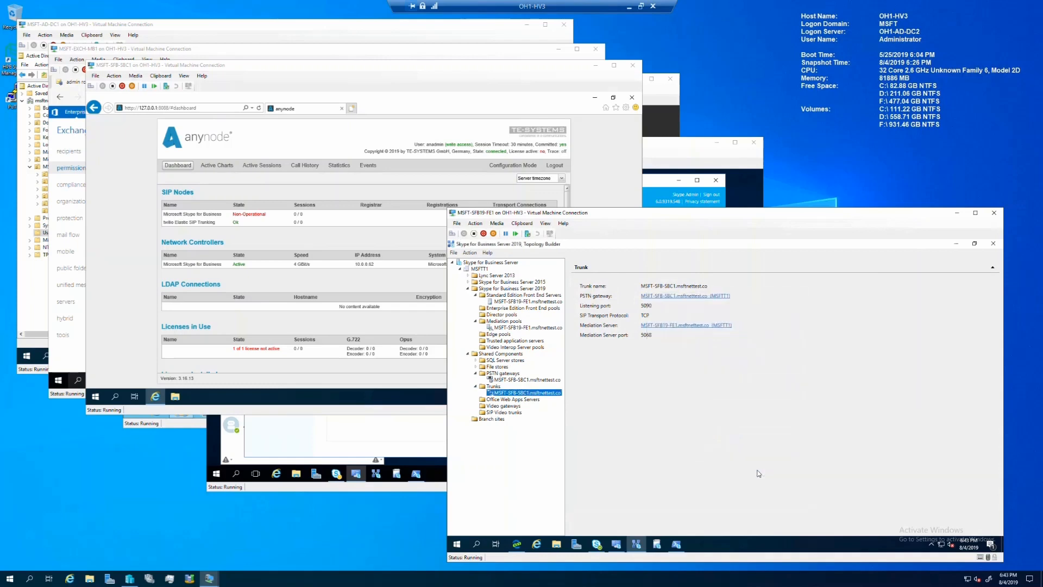
# Step: Start publishing the updated topology
pyautogui.click(470, 252)
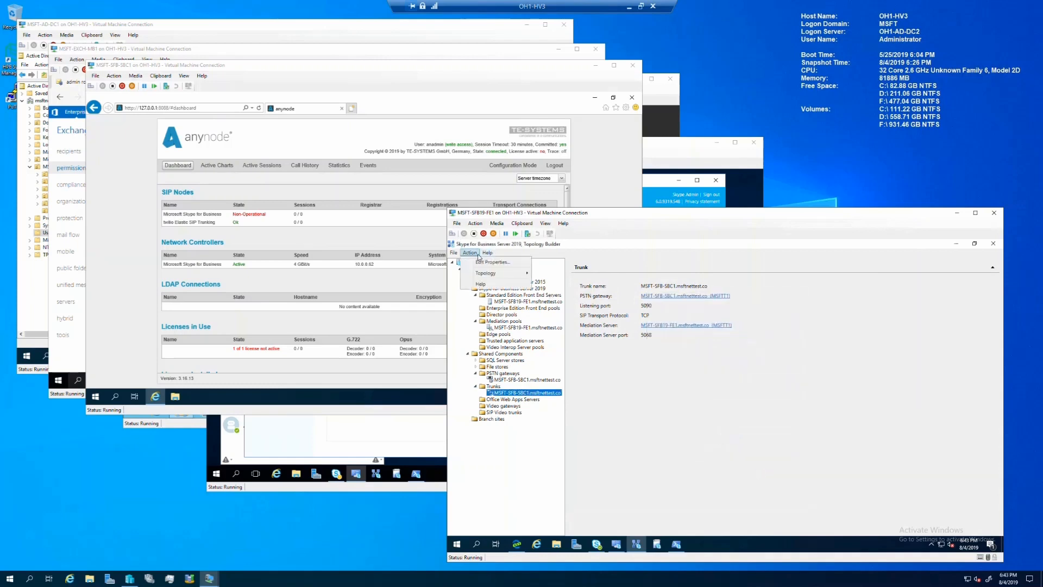
pyautogui.moveTo(485, 273)
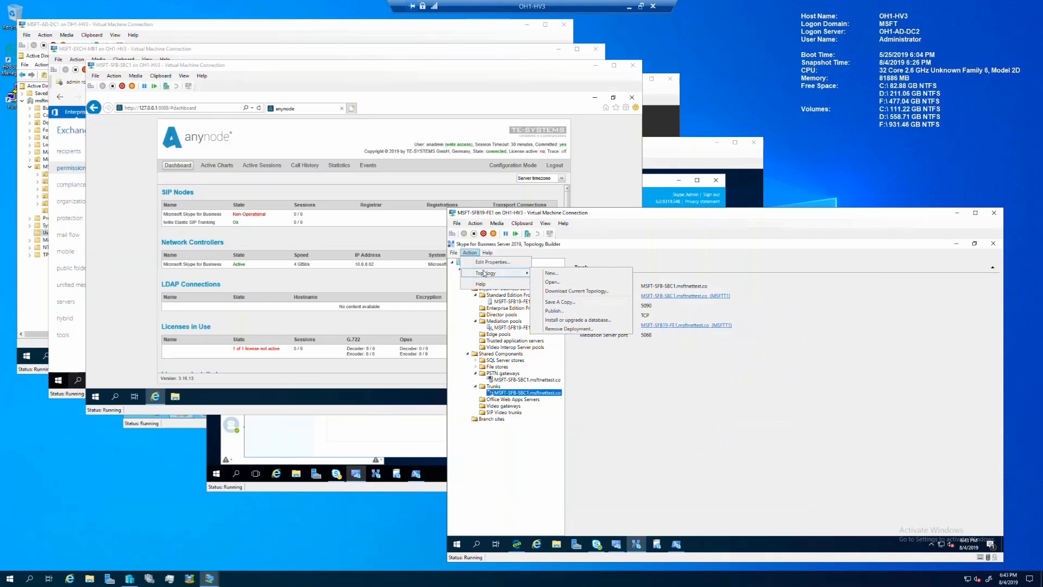
pyautogui.click(562, 313)
pyautogui.click(798, 469)
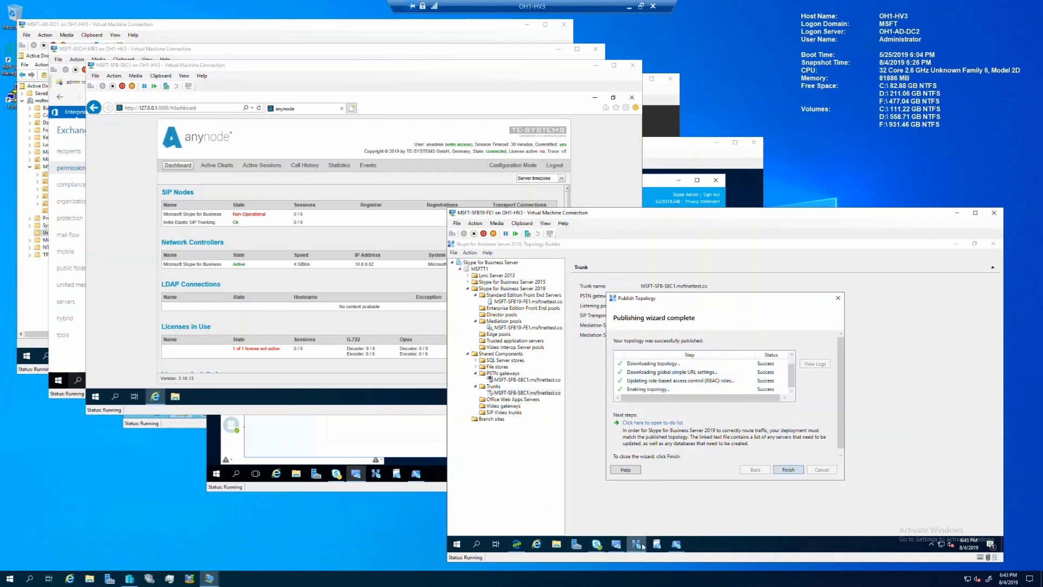
# Step: Launch the Skype for Business Server Deployment Wizard with administrator rights
pyautogui.click(617, 545)
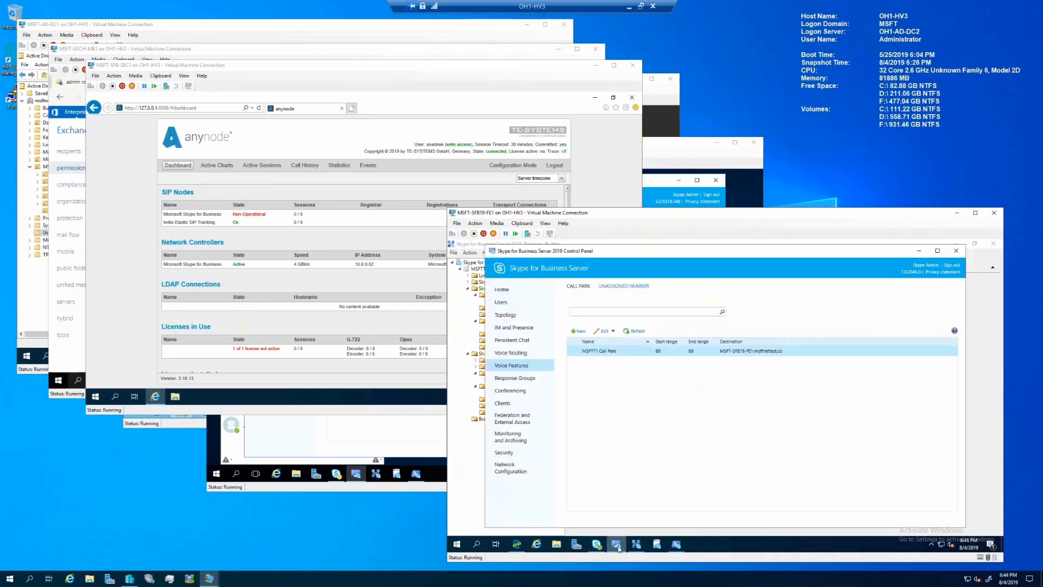
pyautogui.click(617, 545)
pyautogui.click(659, 545)
pyautogui.click(672, 447)
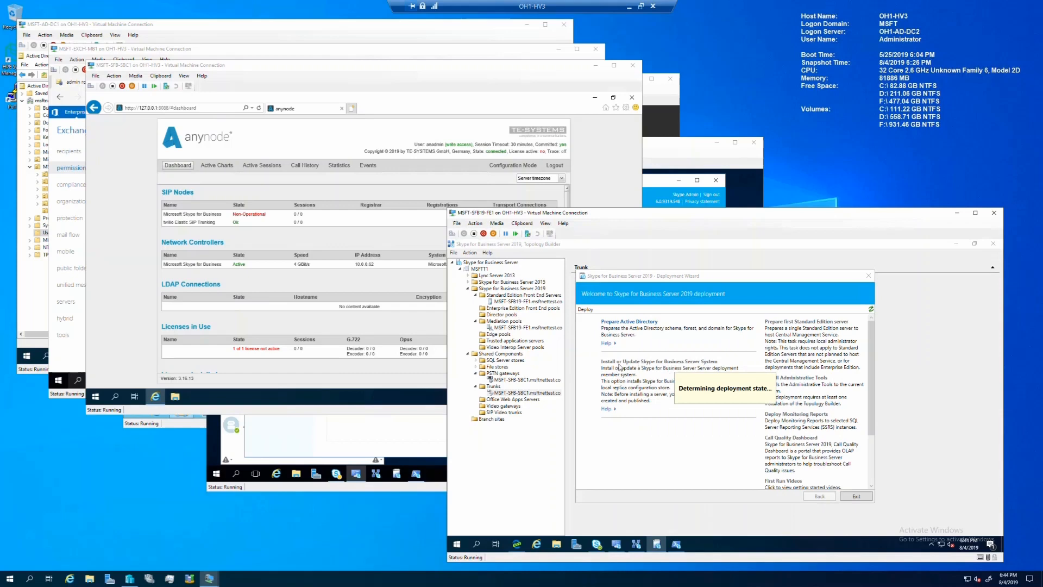
# Step: Rerun setup of the Skype for Business Server components in the Deployment Wizard
pyautogui.click(620, 364)
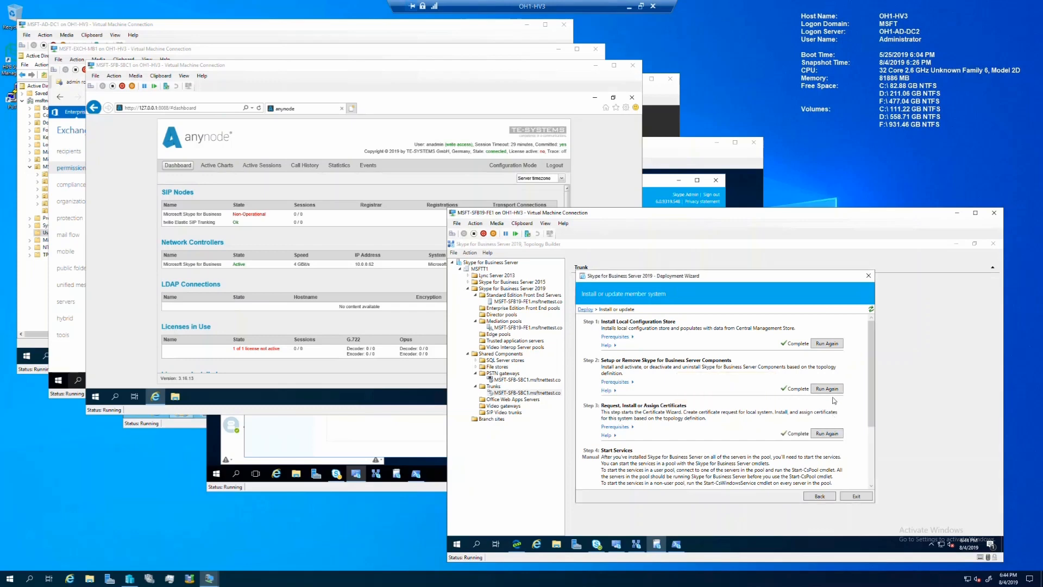
pyautogui.click(828, 389)
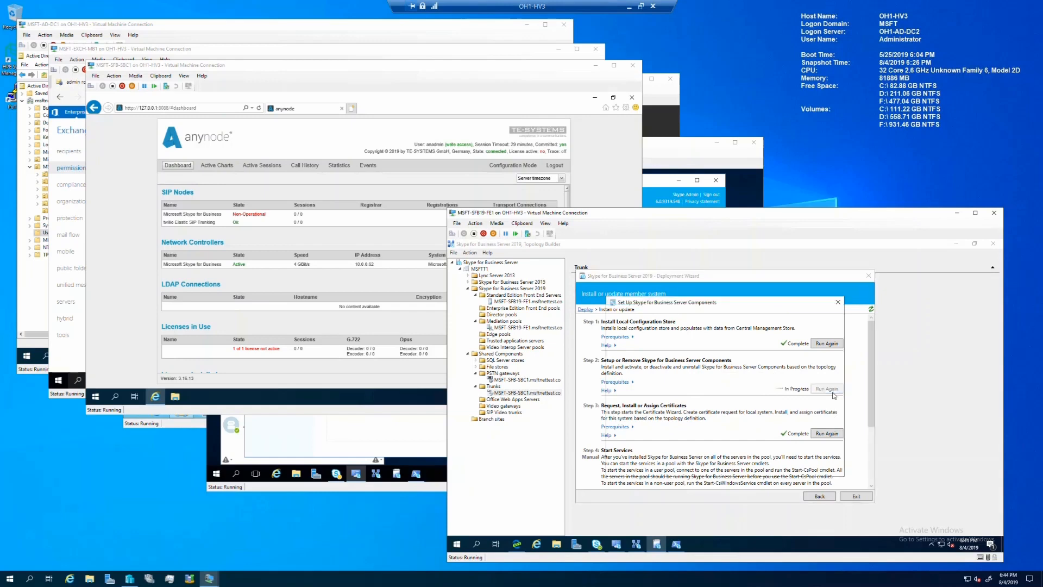
pyautogui.click(789, 466)
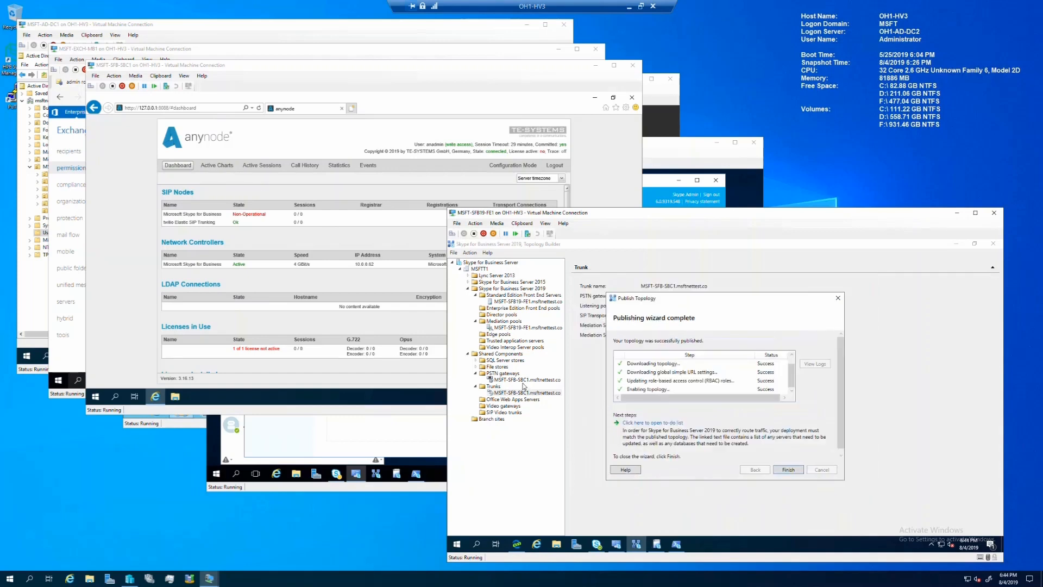
# Step: Review the SBC1 gateway and trunk ports (listening 5090, mediation 5060) in Topology Builder
pyautogui.click(798, 470)
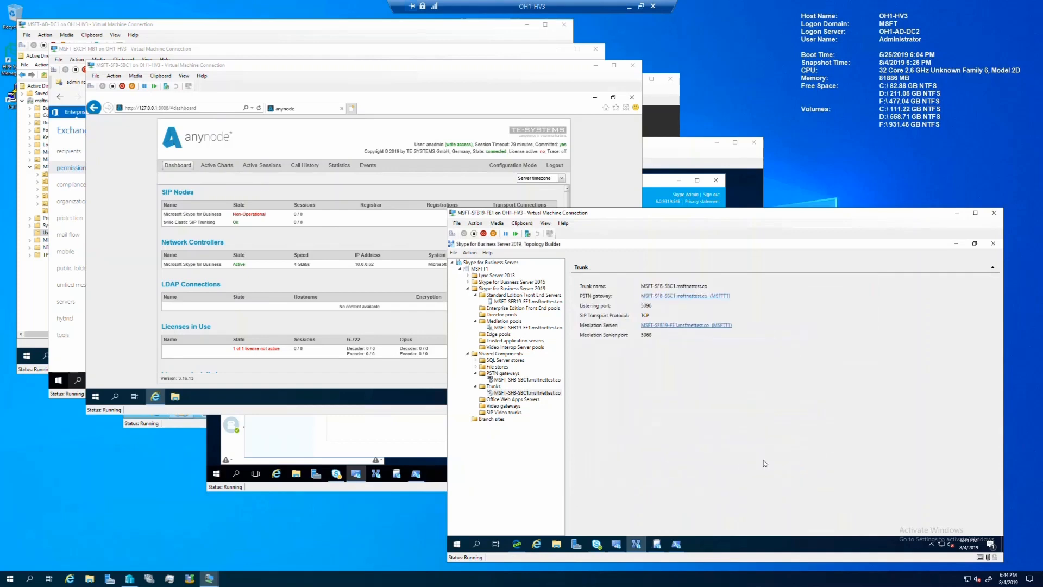
pyautogui.click(460, 269)
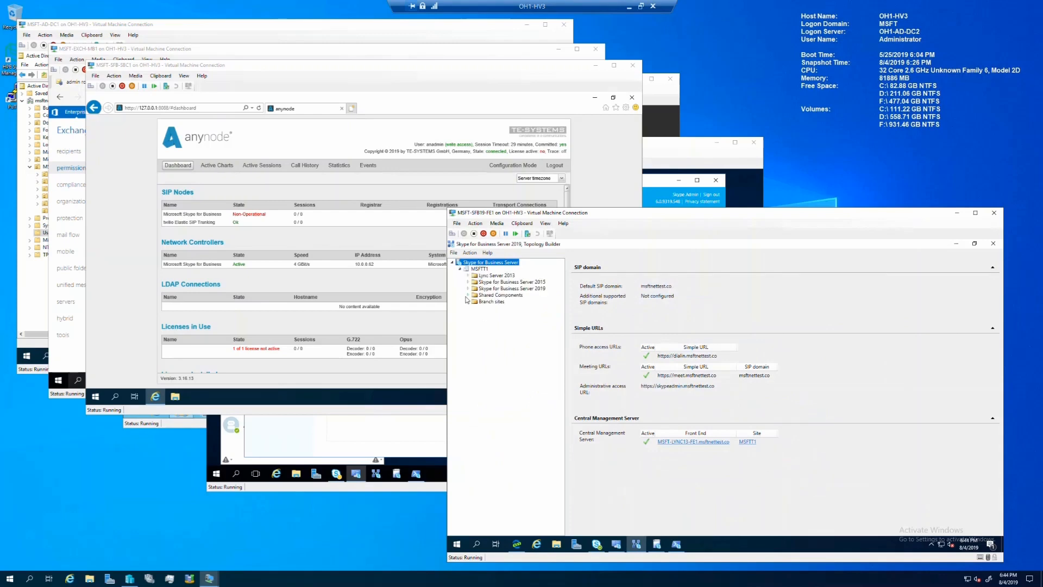
pyautogui.click(467, 295)
pyautogui.click(476, 314)
pyautogui.click(502, 321)
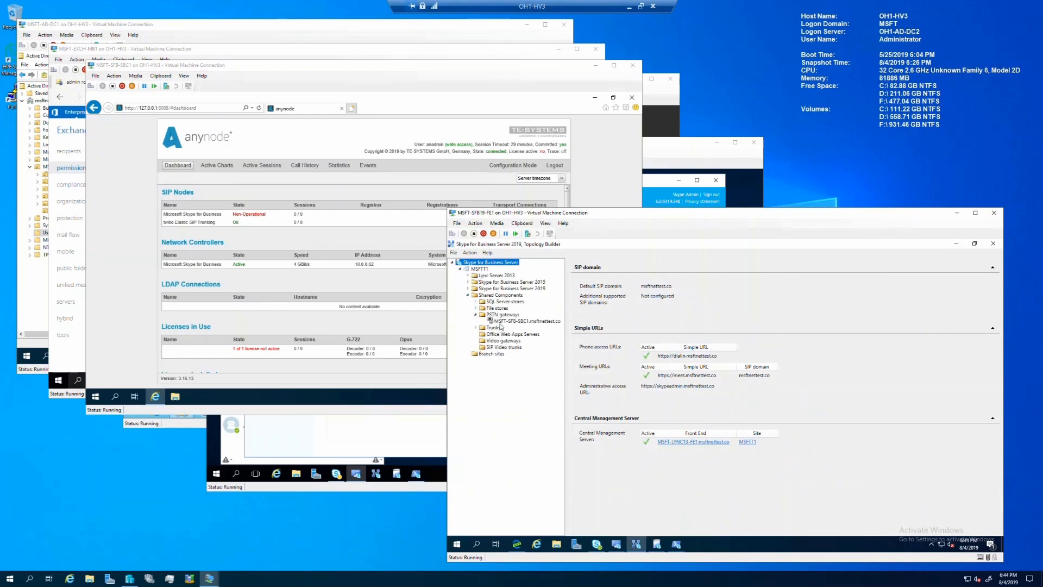
pyautogui.click(476, 328)
pyautogui.click(496, 334)
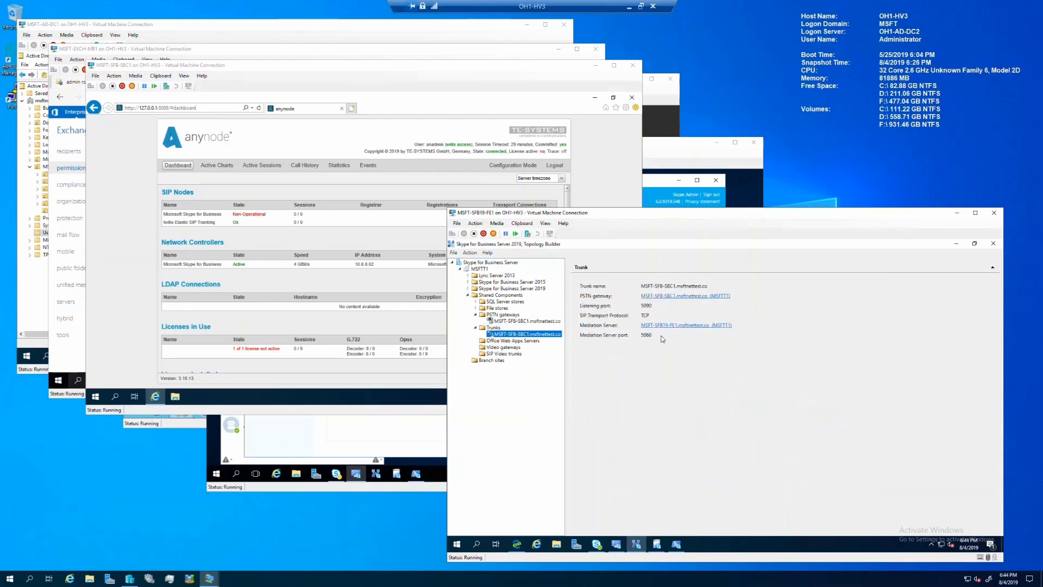
pyautogui.click(272, 236)
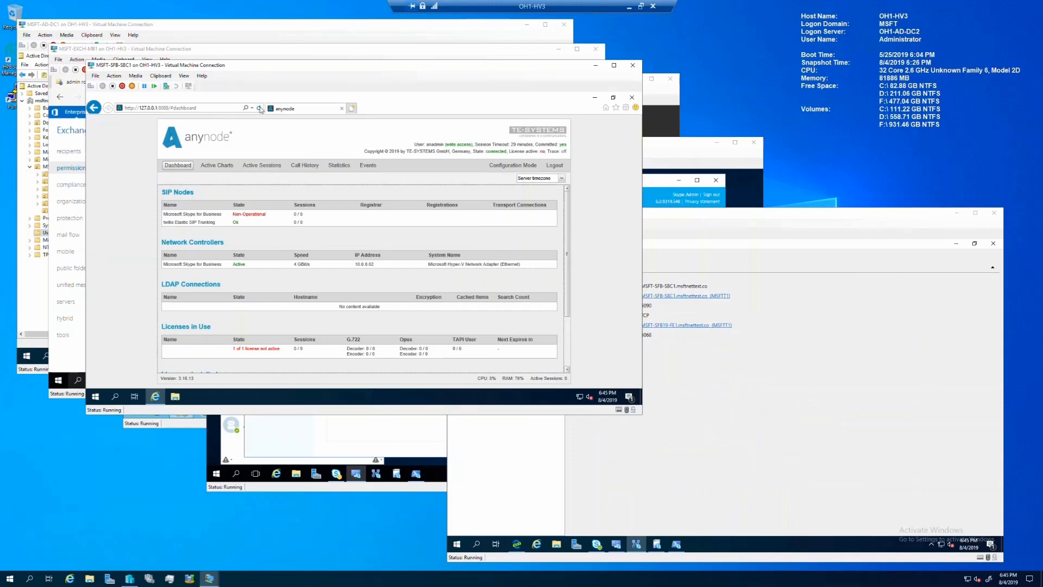
# Step: Refresh anynode, take write control to confirm the Skype node is OK, then open DHCP on MSFT-AD-DC1
pyautogui.click(260, 108)
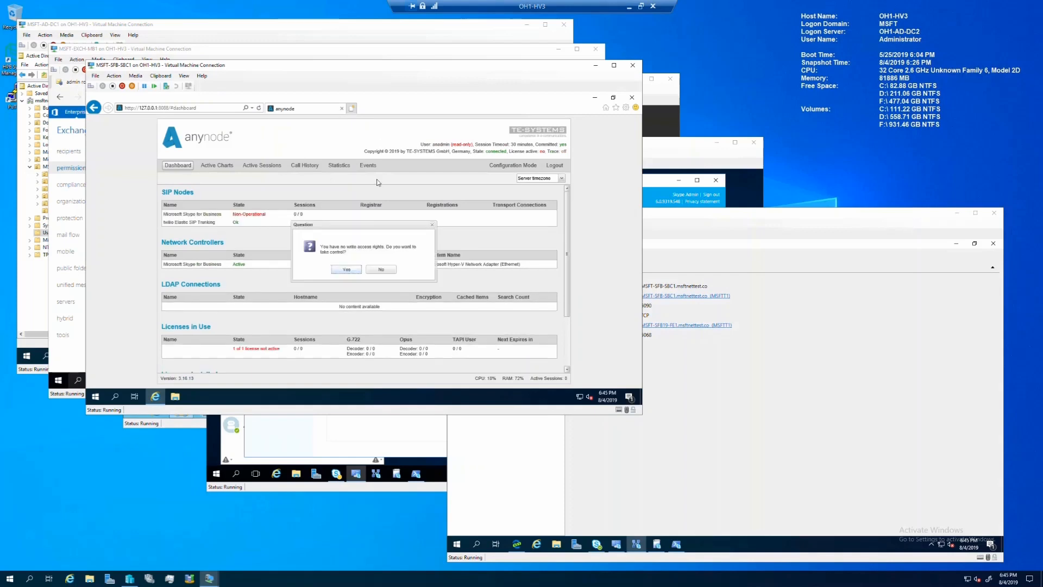
pyautogui.click(354, 271)
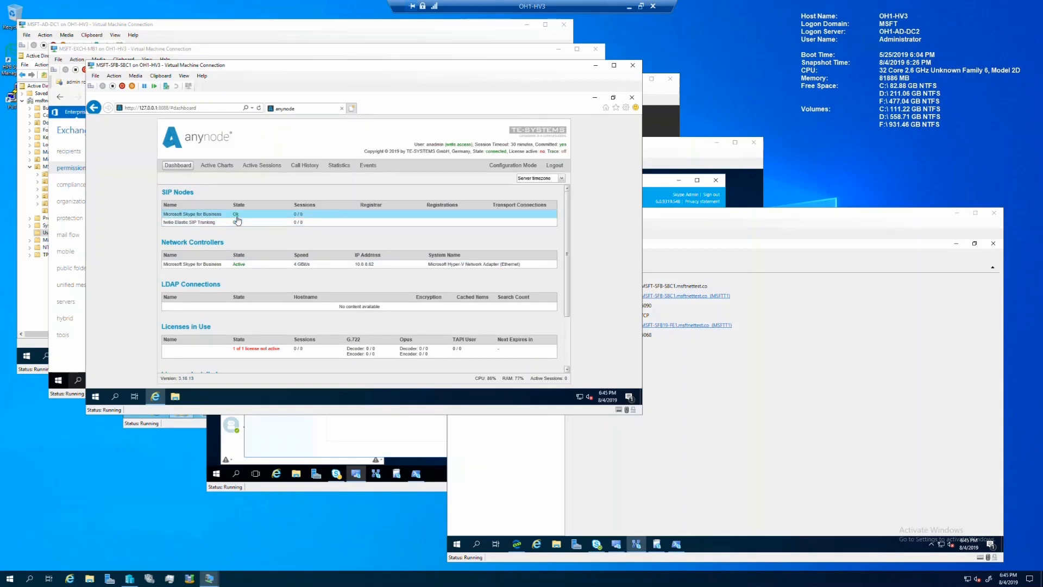
pyautogui.click(262, 28)
pyautogui.click(190, 356)
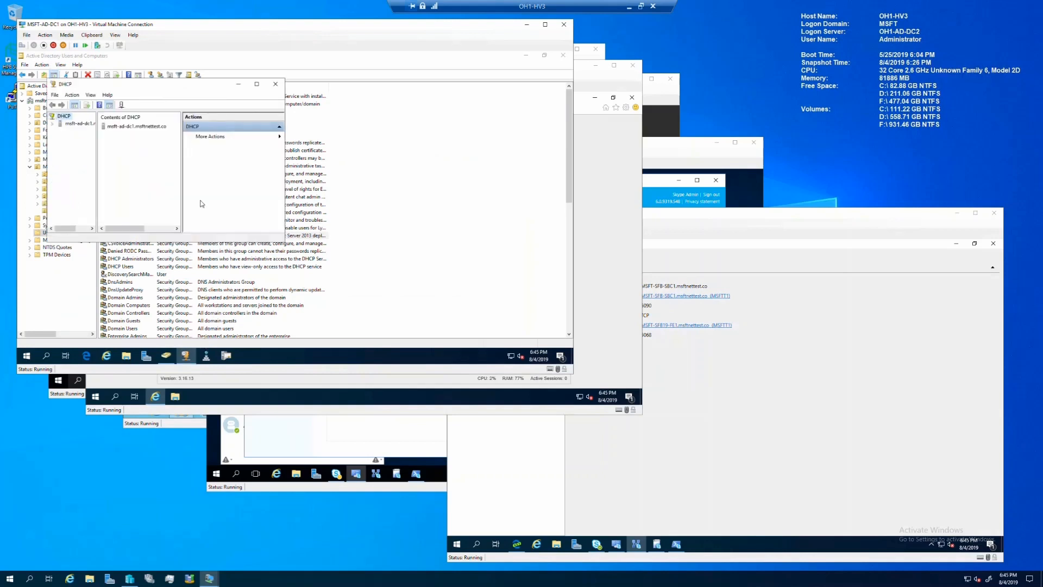
# Step: Review the 10.0.0.0 MSFTNET TEST scope options 001–120, then close DHCP and AD Users and Computers
pyautogui.doubleClick(132, 127)
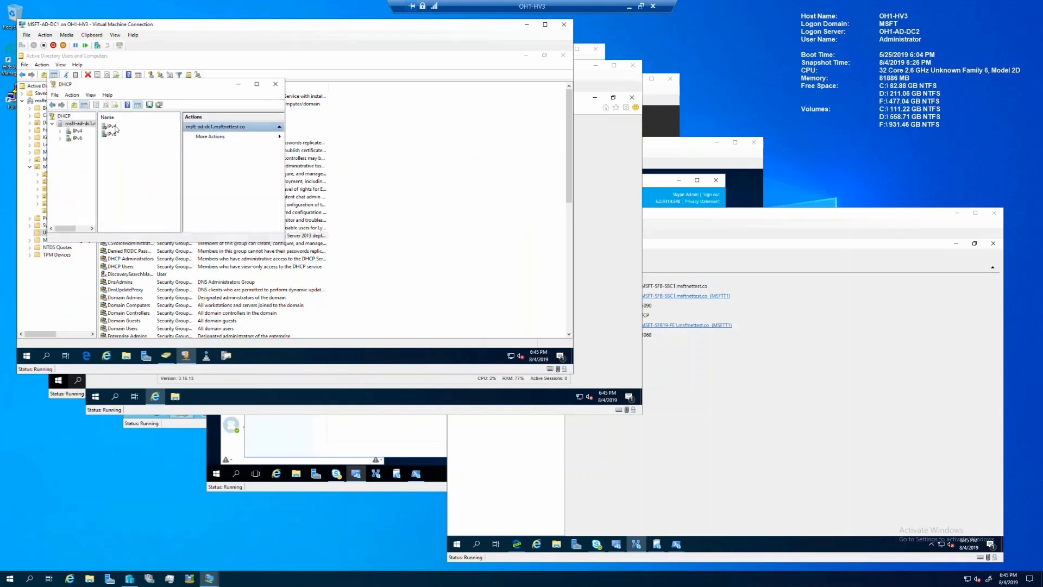
pyautogui.doubleClick(111, 127)
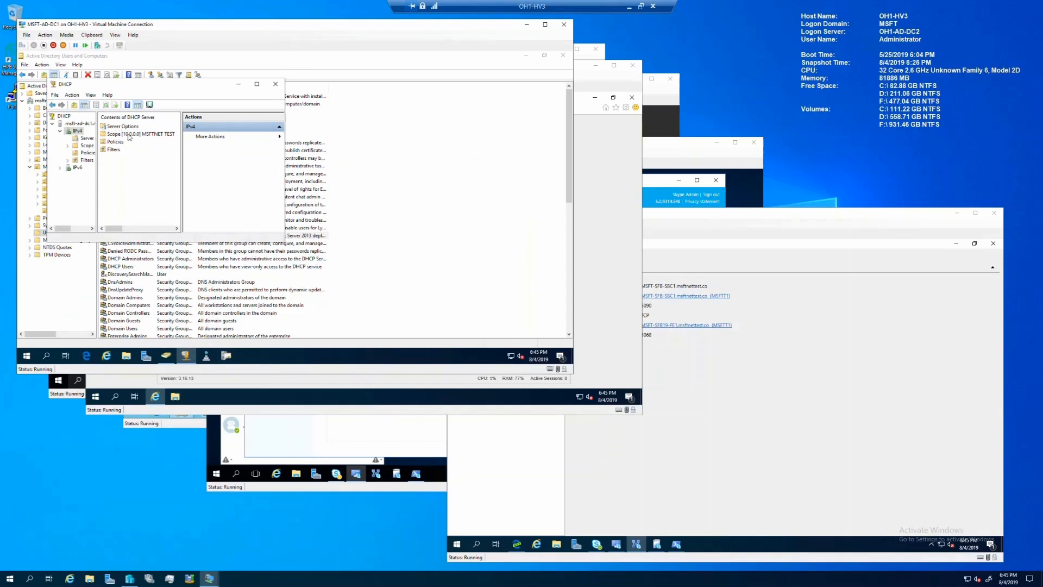
pyautogui.click(129, 135)
pyautogui.doubleClick(130, 137)
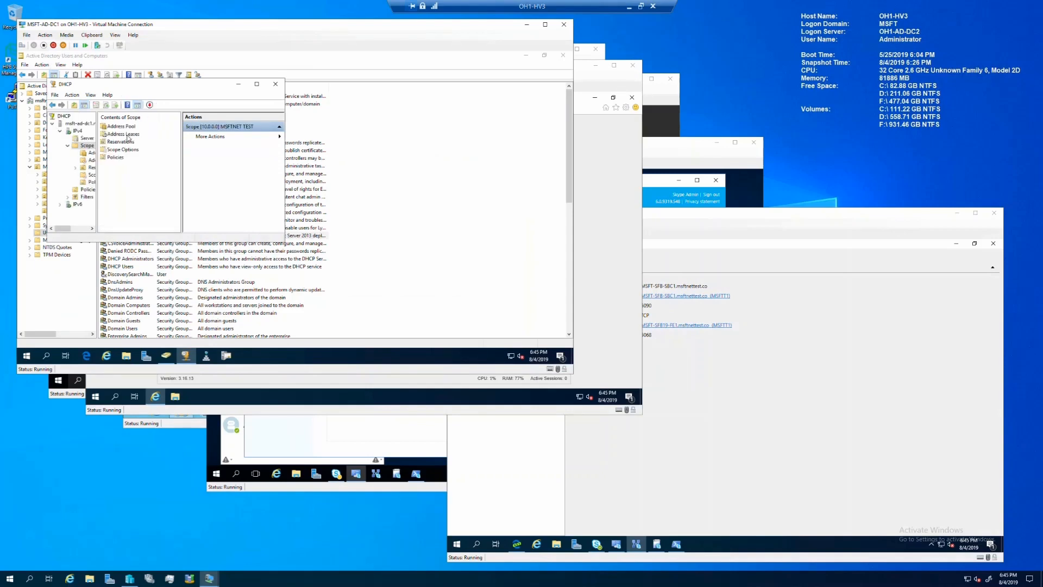
pyautogui.click(125, 152)
pyautogui.doubleClick(124, 152)
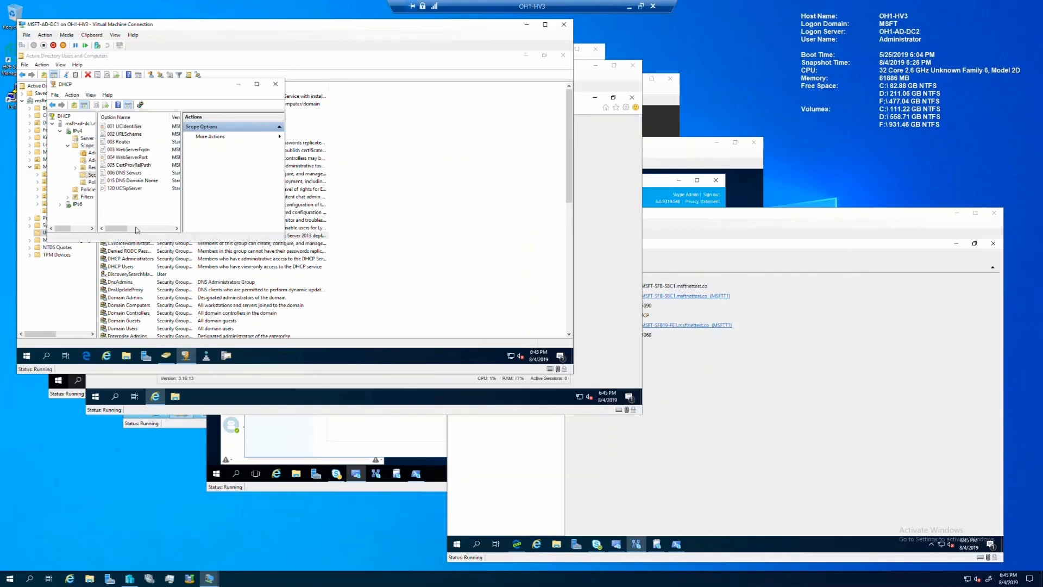
pyautogui.moveTo(220, 207); pyautogui.dragTo(232, 103)
pyautogui.click(570, 58)
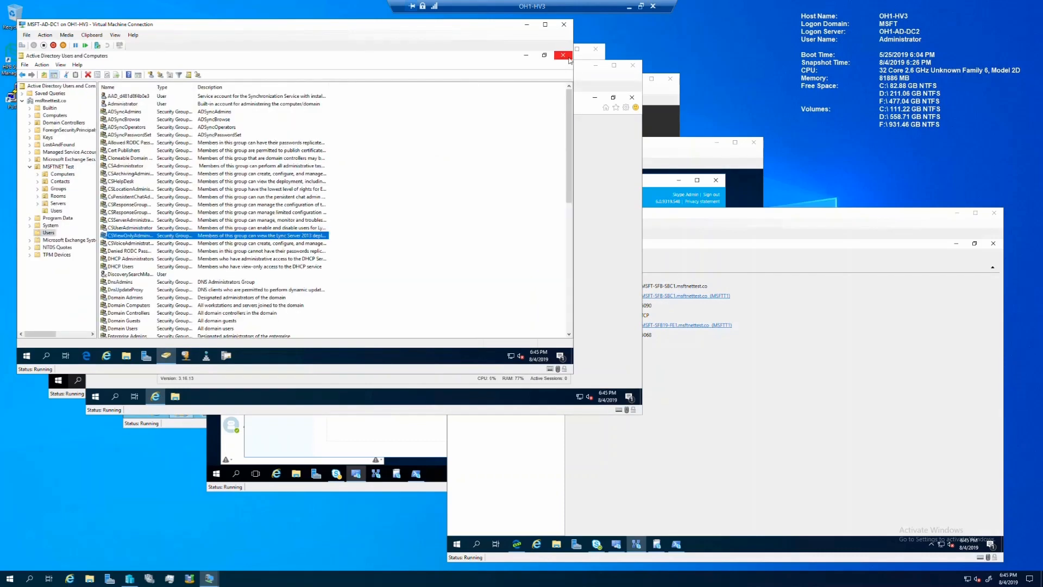
pyautogui.click(568, 60)
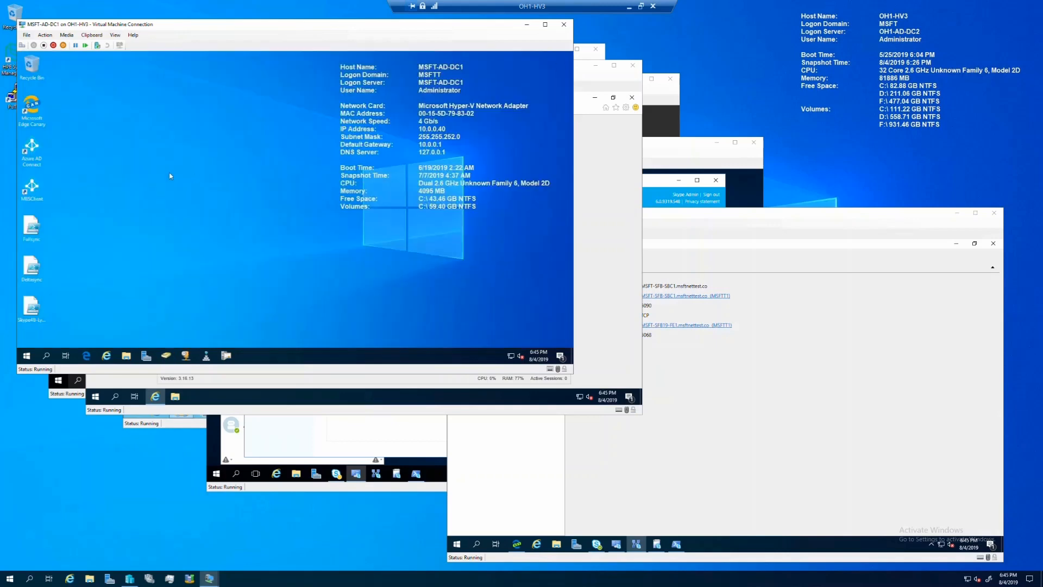
# Step: Run the Skype4B DHCP config script and load scope 10.0.0.0 with SIP pool MSFT-SFB19-FE1.msftnettest.co on https 443
pyautogui.rightClick(33, 315)
pyautogui.click(66, 185)
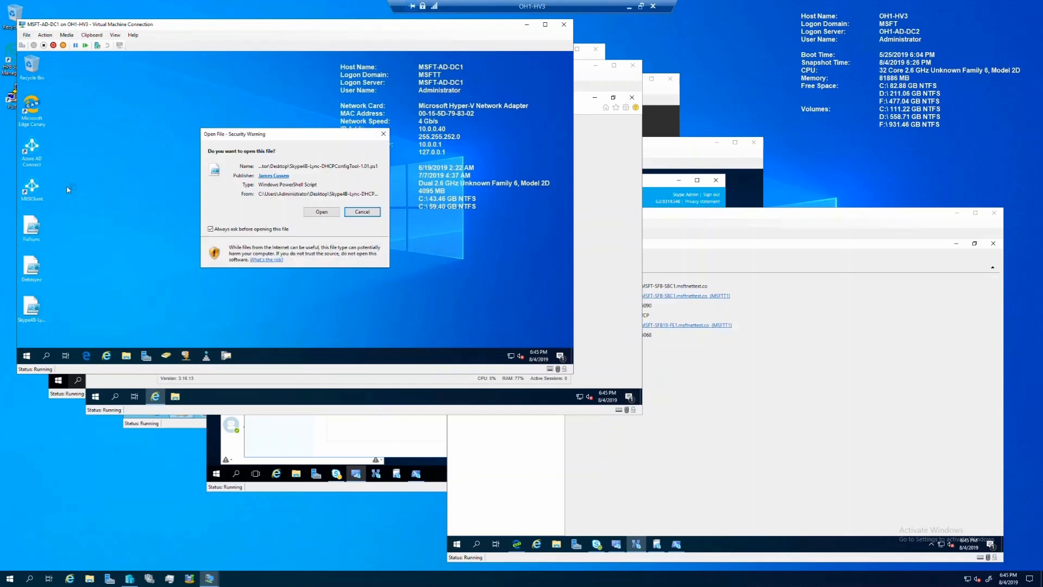
pyautogui.click(321, 212)
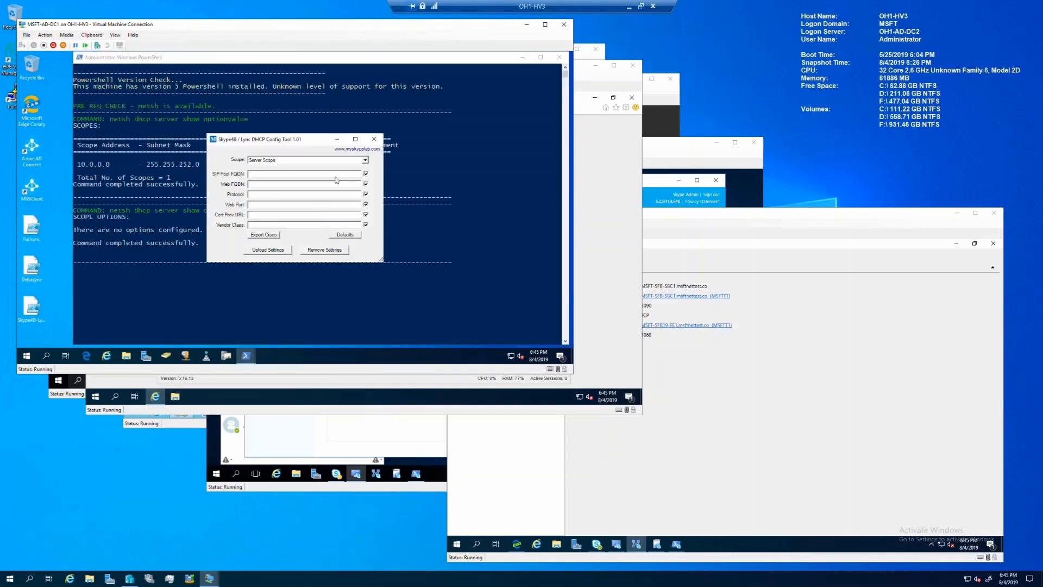
pyautogui.click(344, 160)
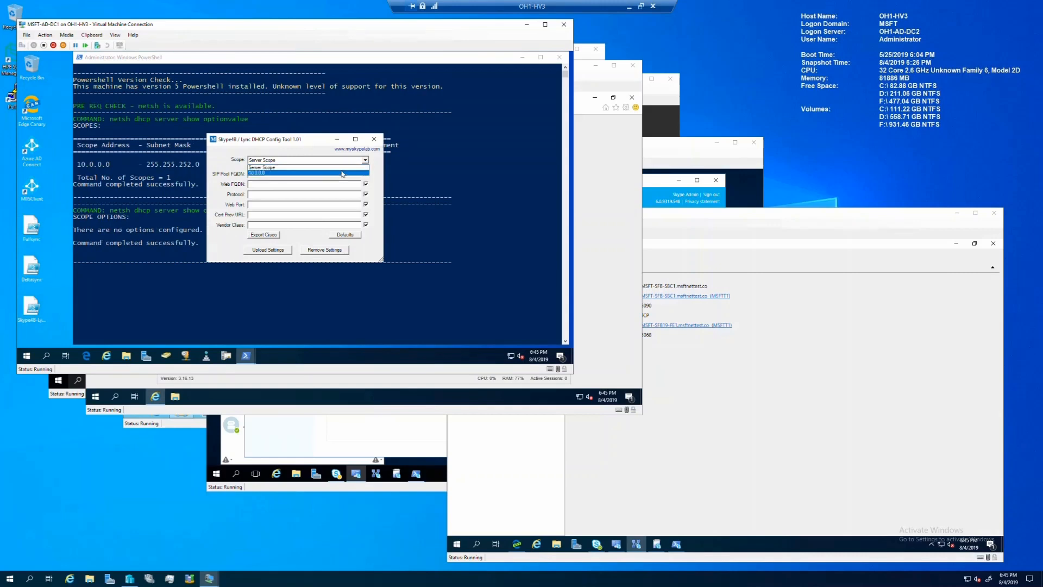
pyautogui.click(342, 173)
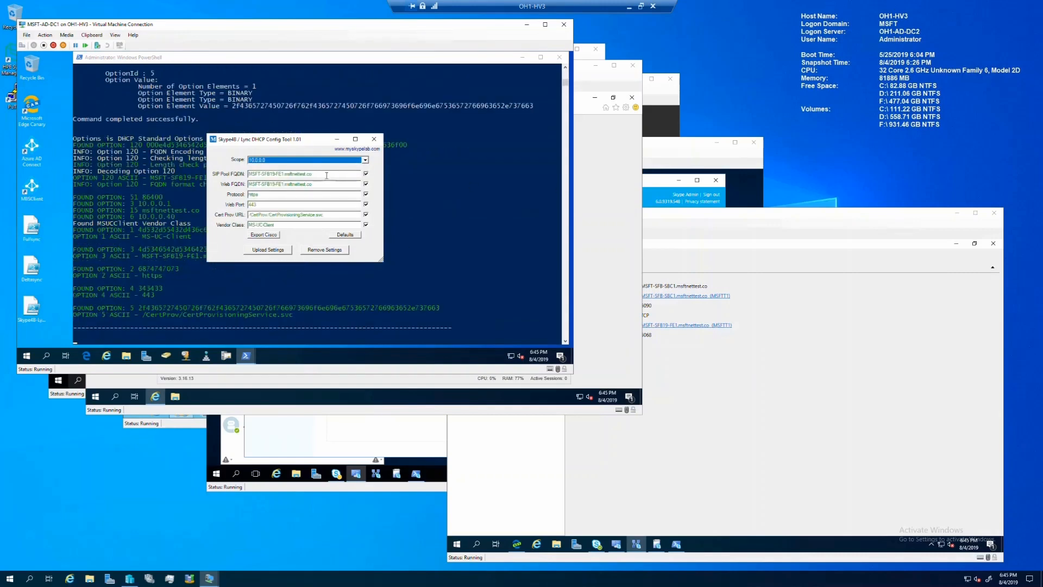
pyautogui.press('Tab')
pyautogui.moveTo(320, 184); pyautogui.dragTo(242, 185)
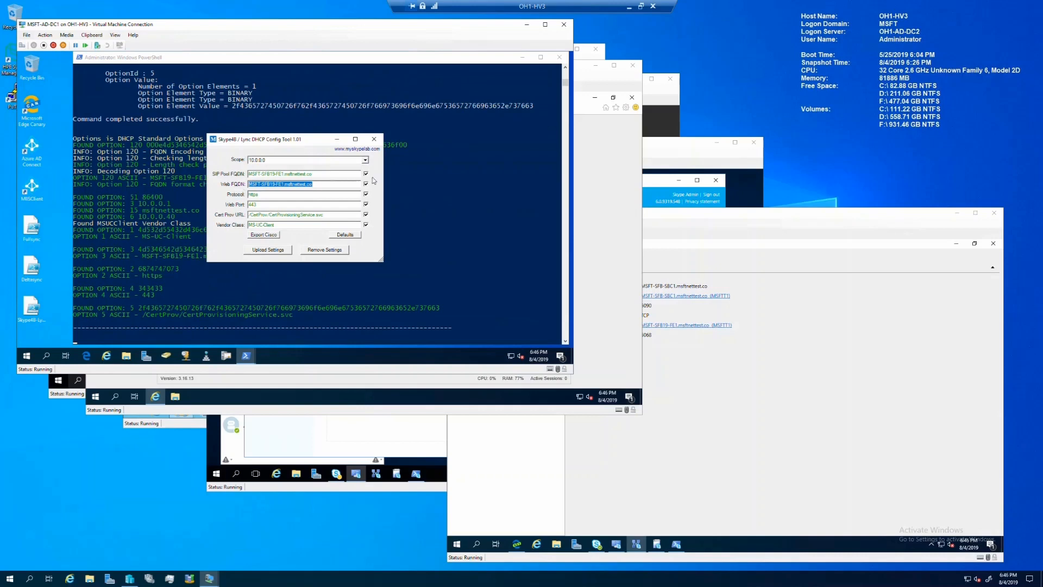
# Step: Switch from DC1 to the FE1 server's Management Shell and clear its console
pyautogui.click(563, 24)
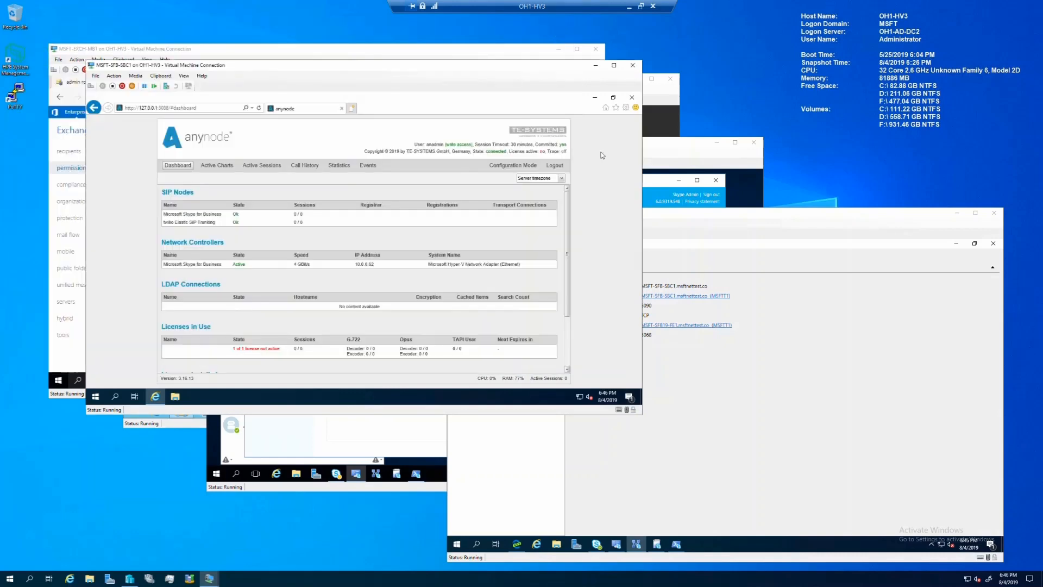
pyautogui.click(686, 241)
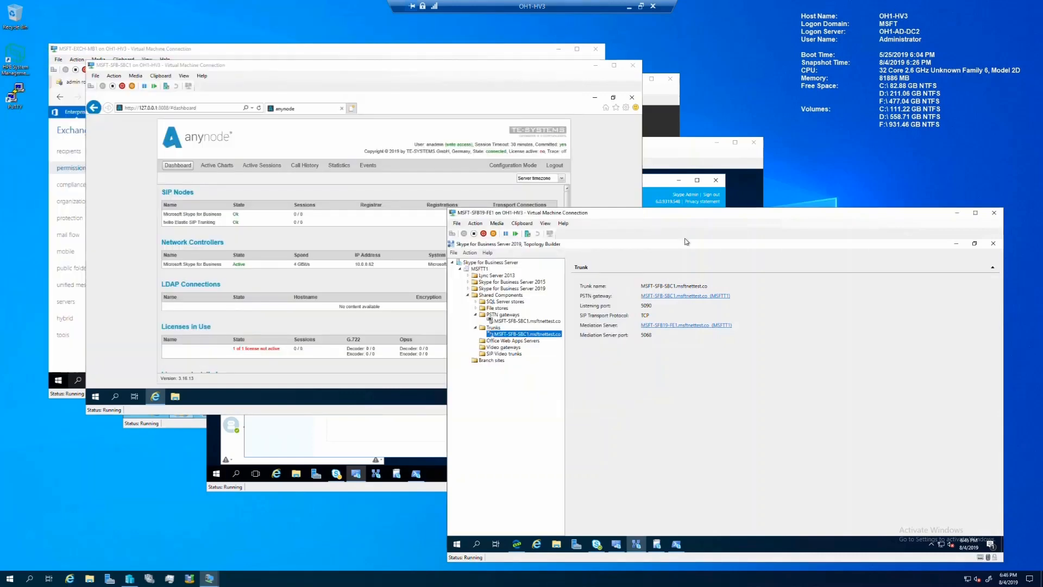
pyautogui.click(963, 247)
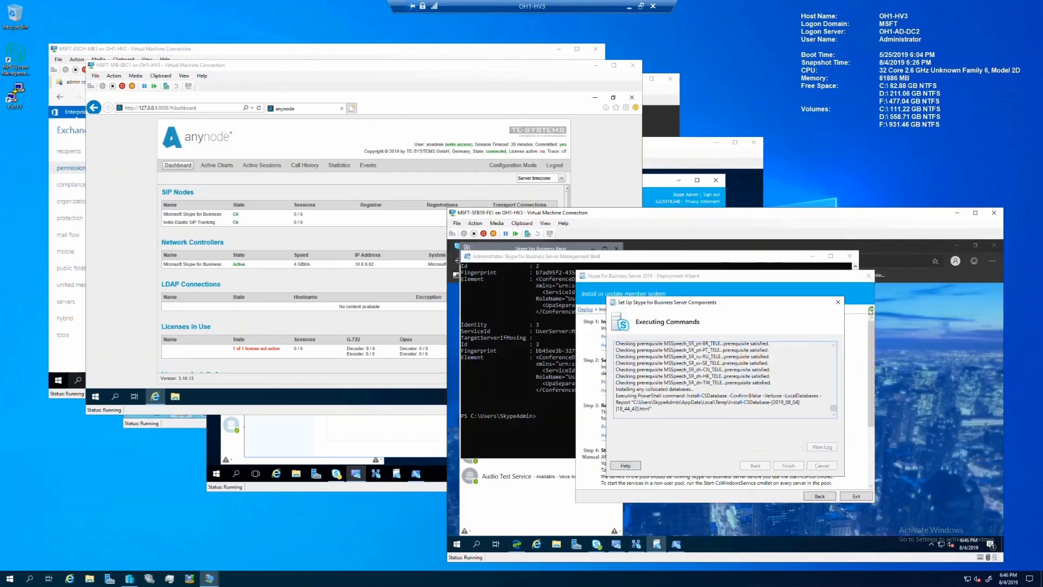
pyautogui.click(708, 265)
pyautogui.click(664, 327)
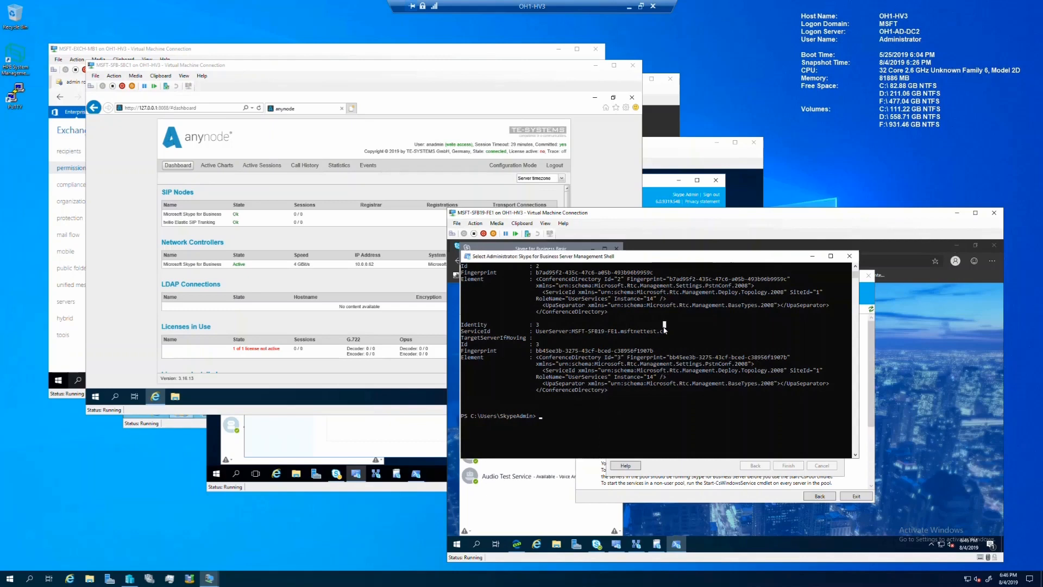
pyautogui.write('clear')
pyautogui.press('Return')
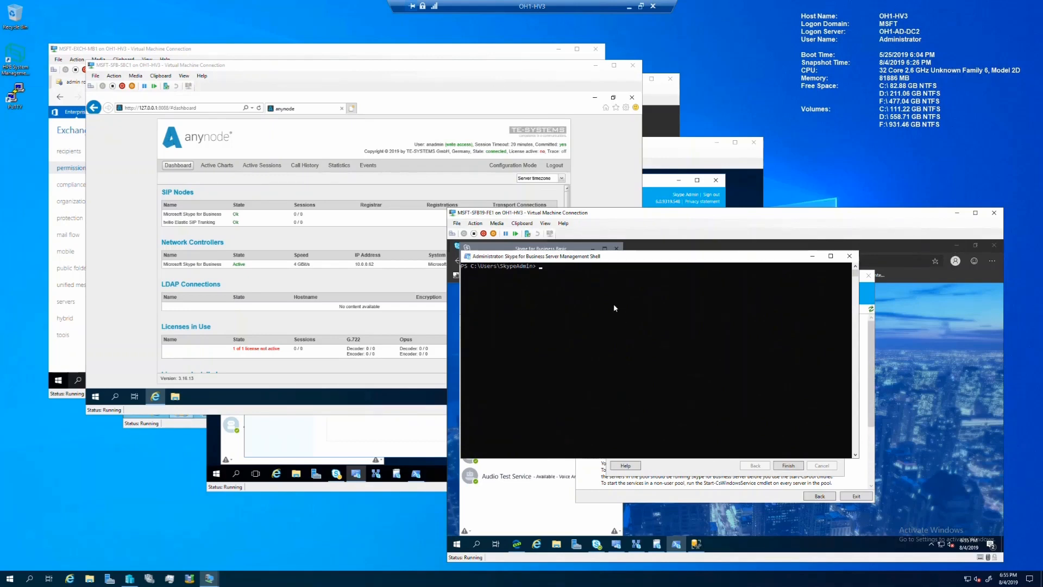
# Step: Run Install-CsDatabase -CentralManagementDatabase, then rerun it with \rtc removed from the SQL FQDN
pyautogui.click(530, 227)
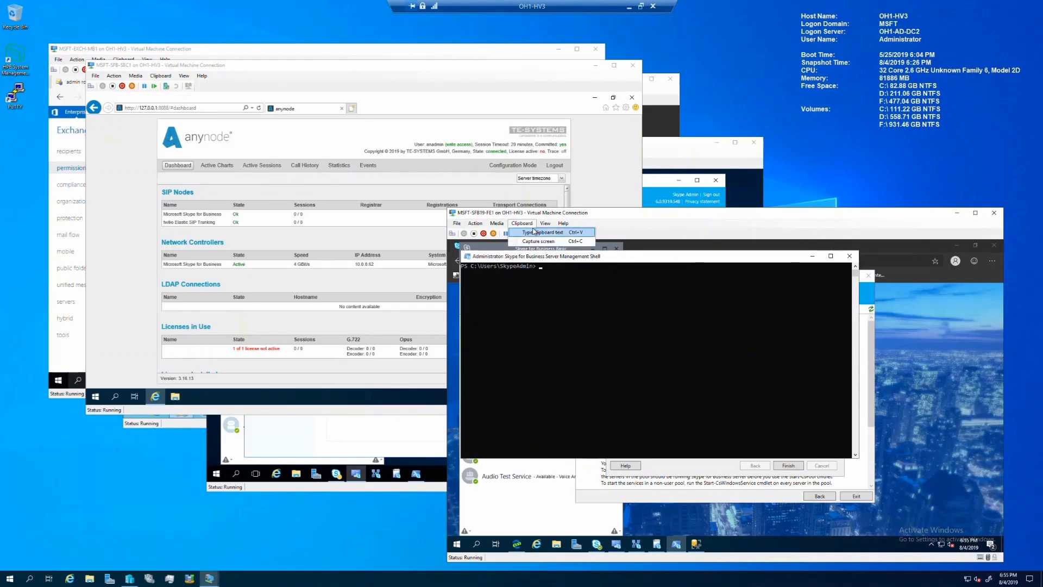
pyautogui.click(542, 232)
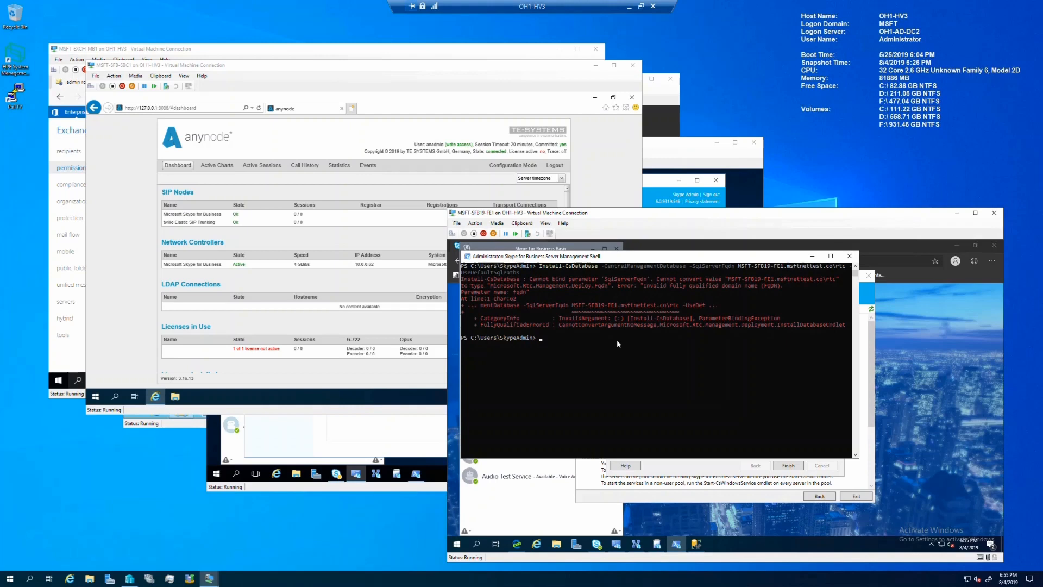
pyautogui.press('Up')
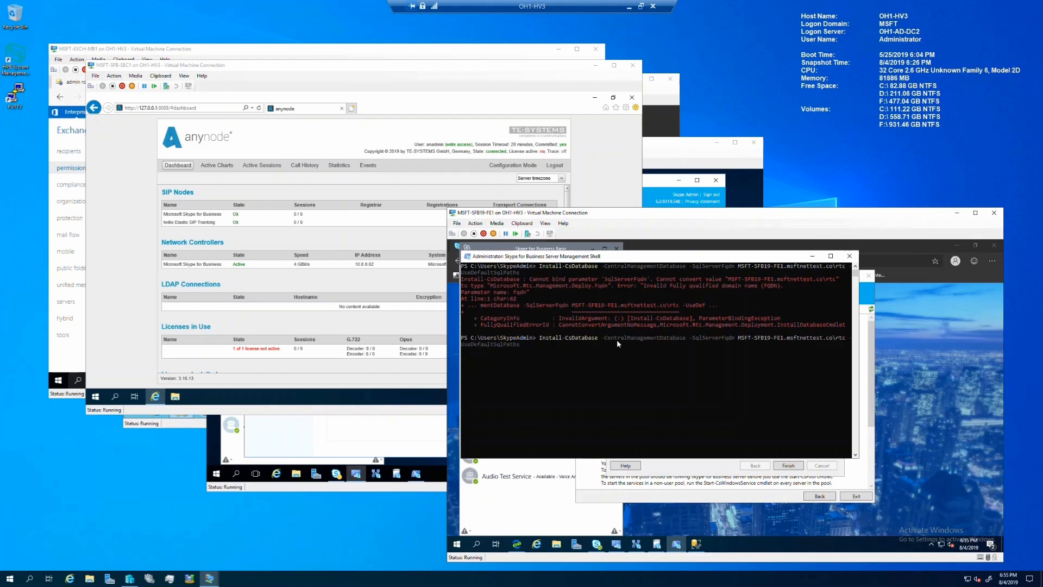
pyautogui.press('BackSpace')
pyautogui.press('BackSpace')
pyautogui.press('BackSpace')
pyautogui.press('BackSpace')
pyautogui.press('Return')
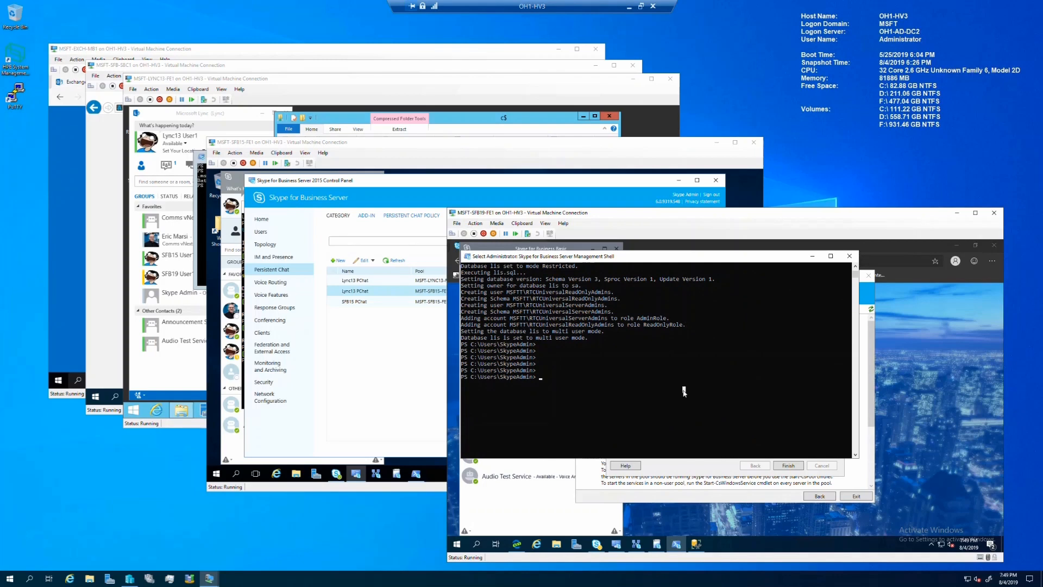
# Step: Run Enable-CsTopology using the enable-cstop alias with tab completion
pyautogui.write('enable')
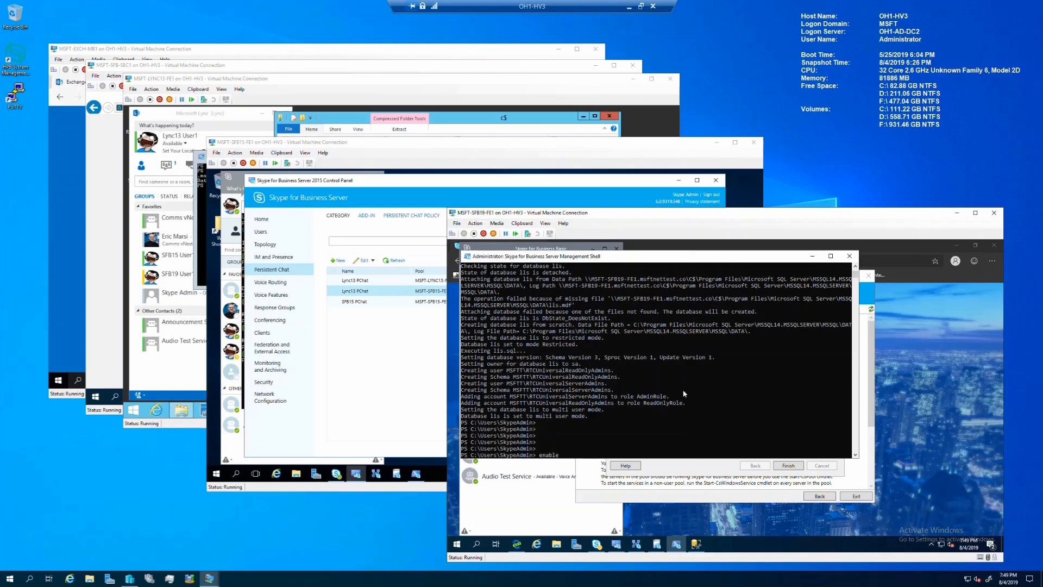
pyautogui.write('-cstop')
pyautogui.press('Tab')
pyautogui.press('Return')
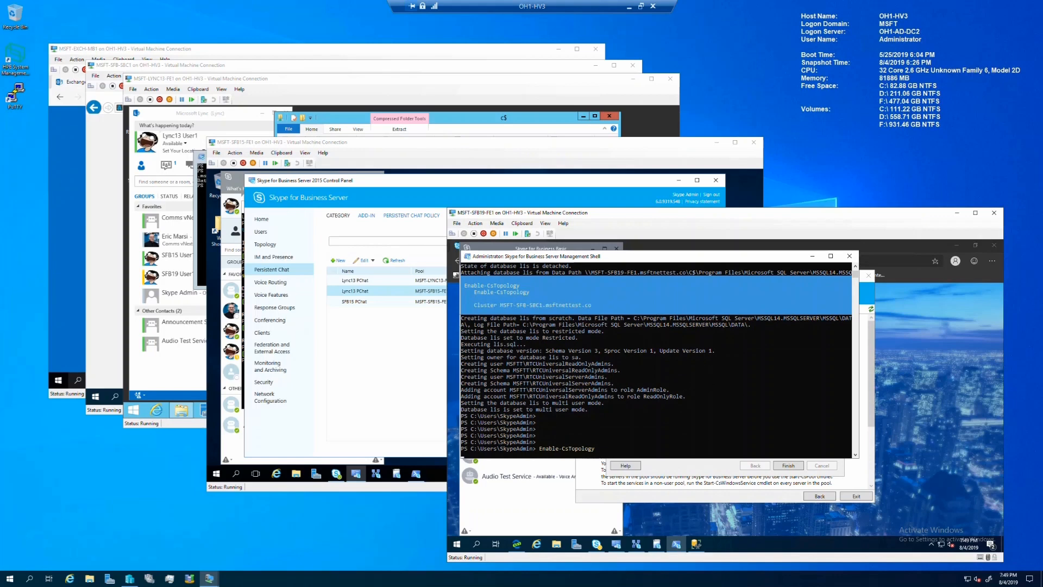
# Step: Paste Move-CsManagementServer from the clipboard and run it
pyautogui.click(521, 223)
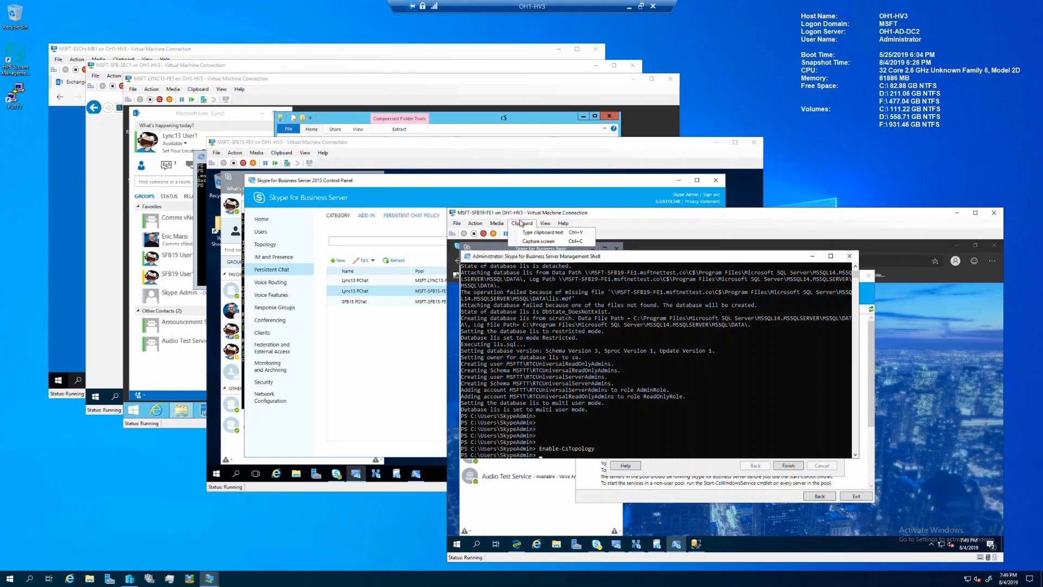
pyautogui.click(525, 232)
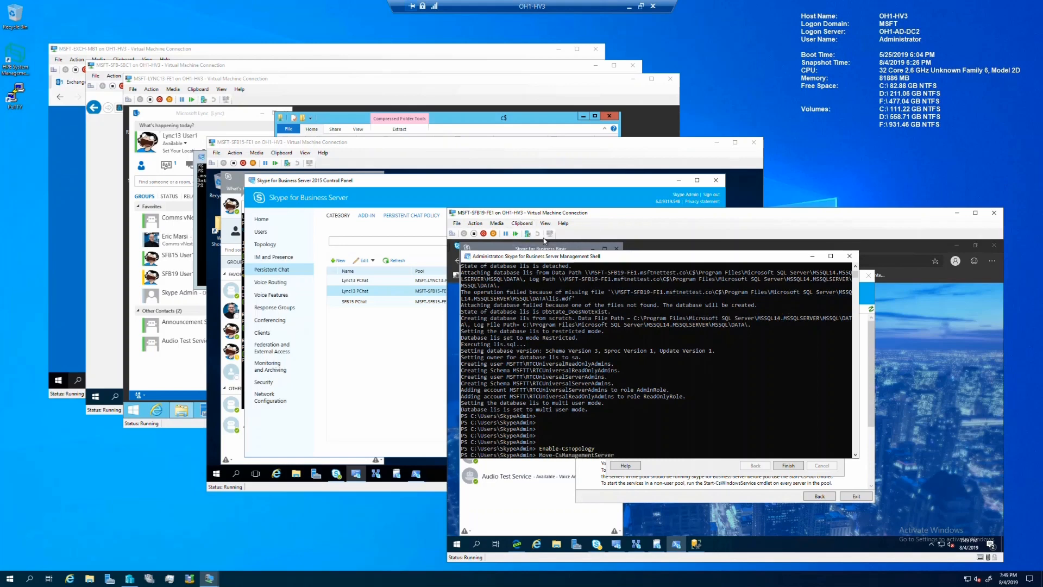
pyautogui.press('Return')
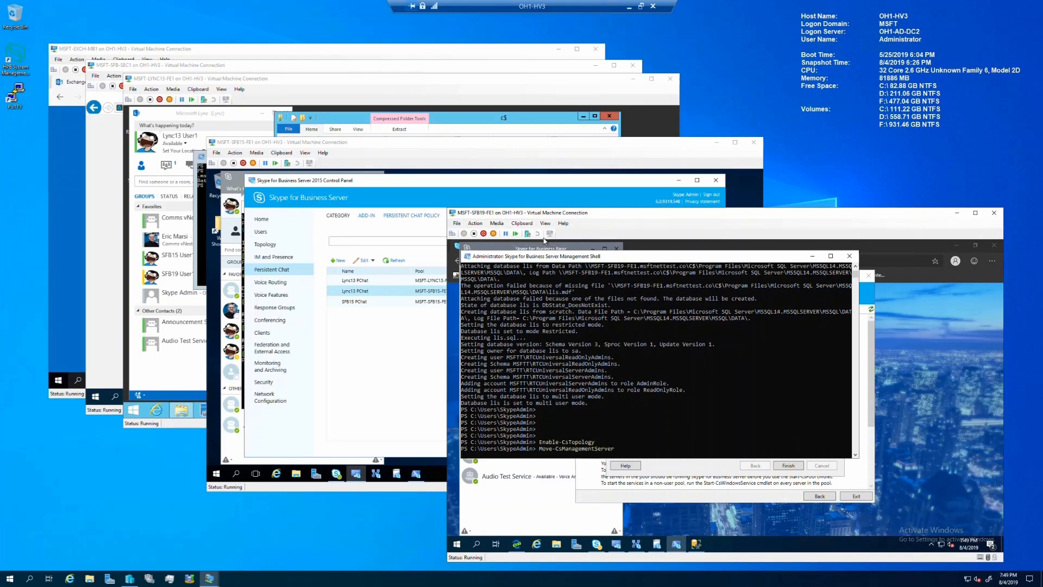